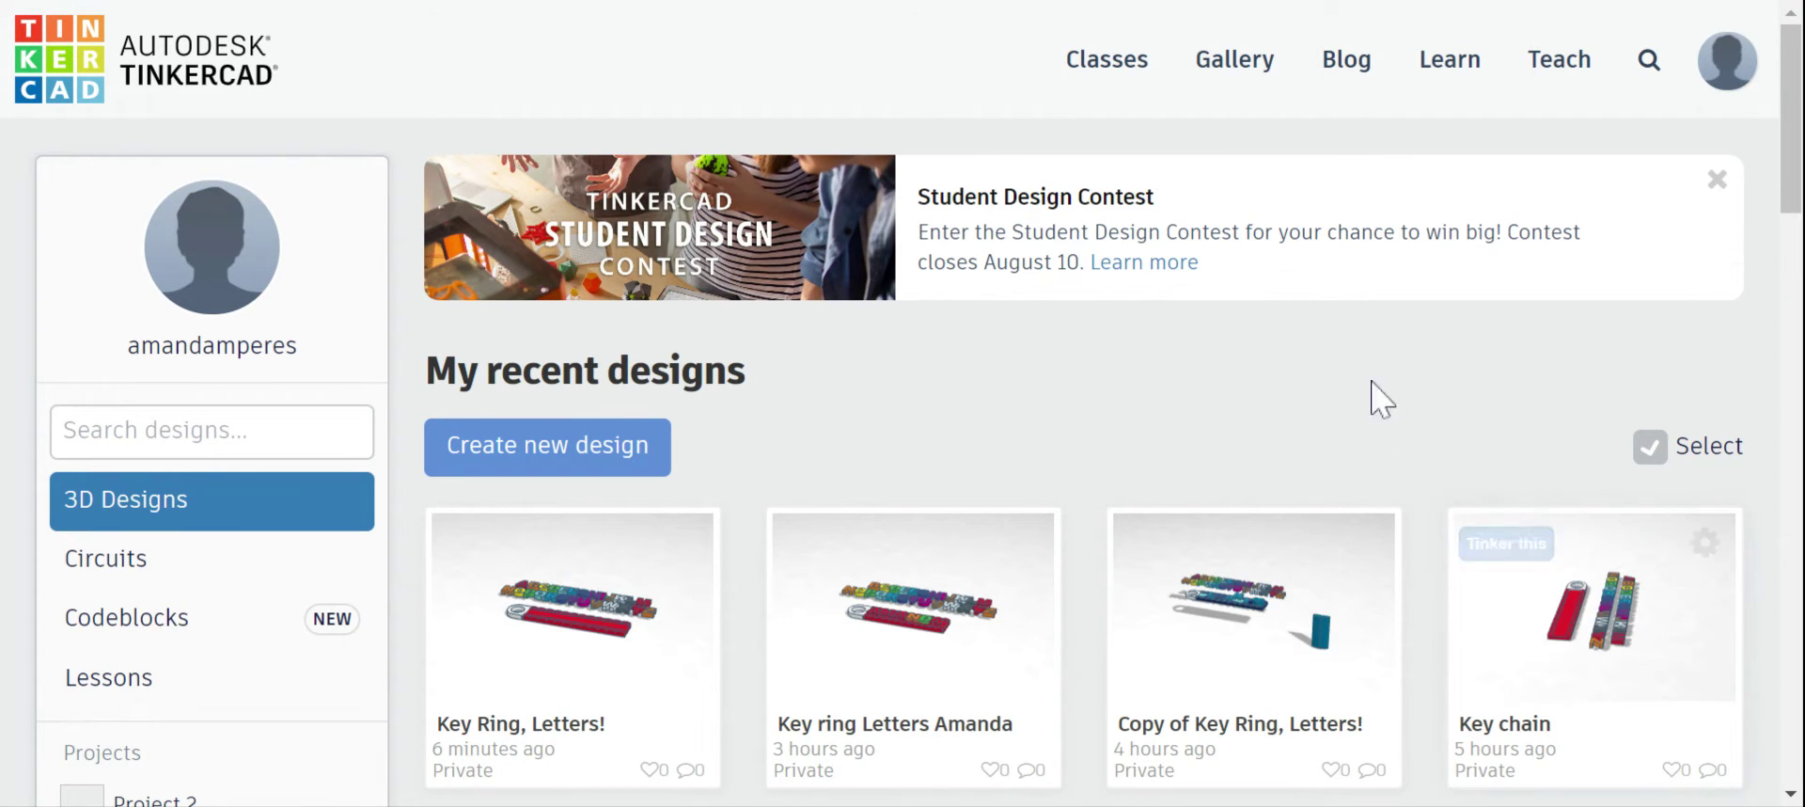
Step: Go to Learn > Lessons and open the full Tinkercad Basic Skills lesson list
click(1474, 77)
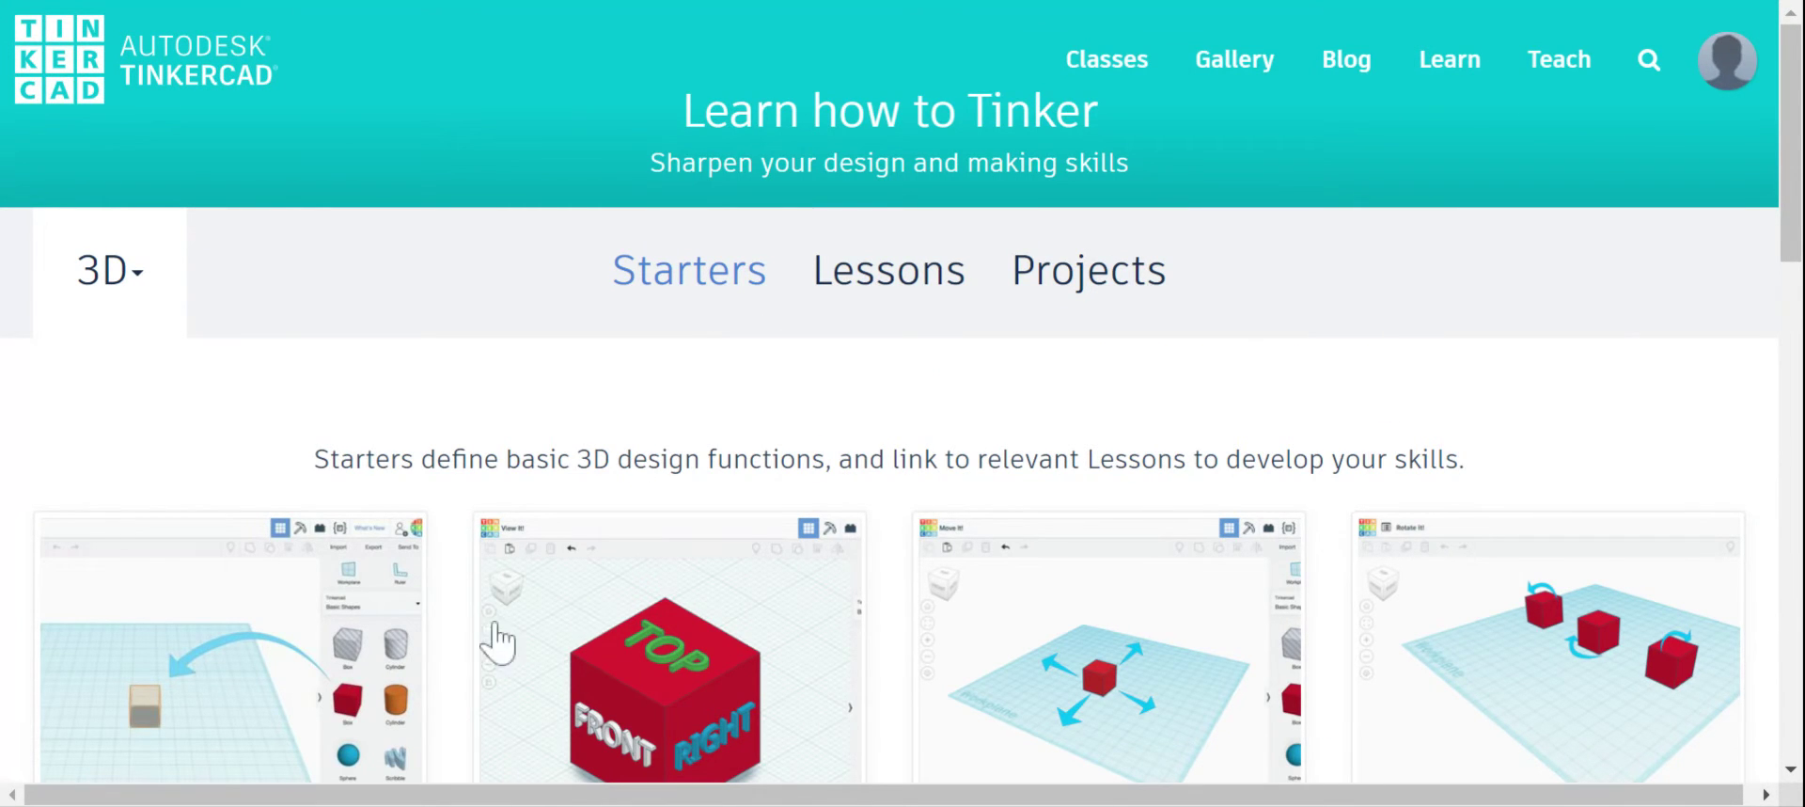
click(930, 306)
scroll(928, 414, down, 4)
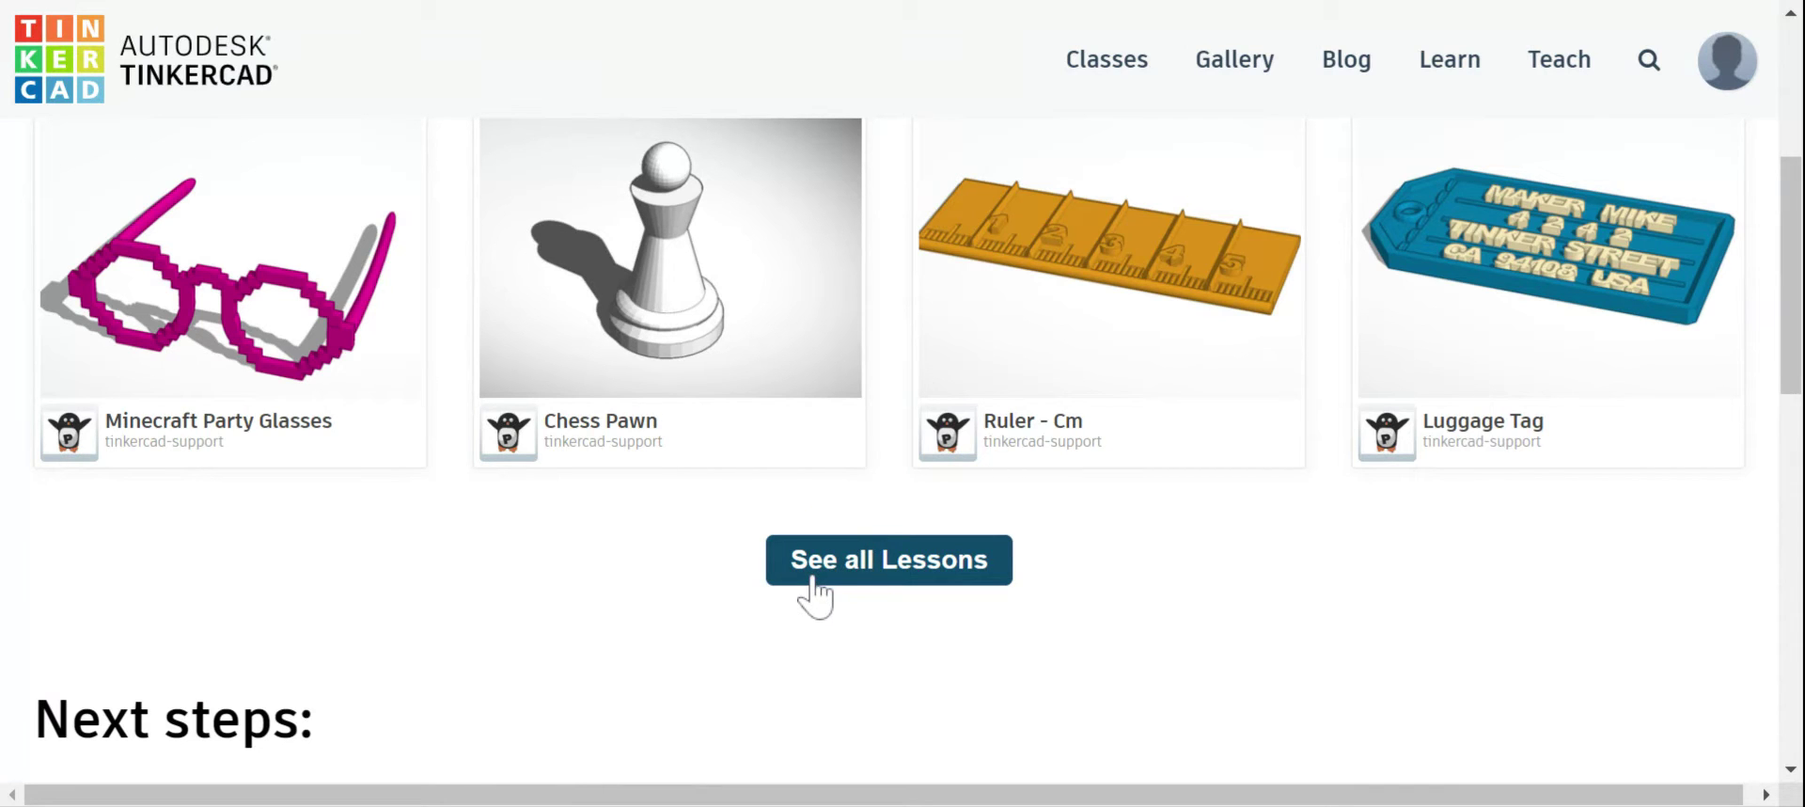
click(813, 583)
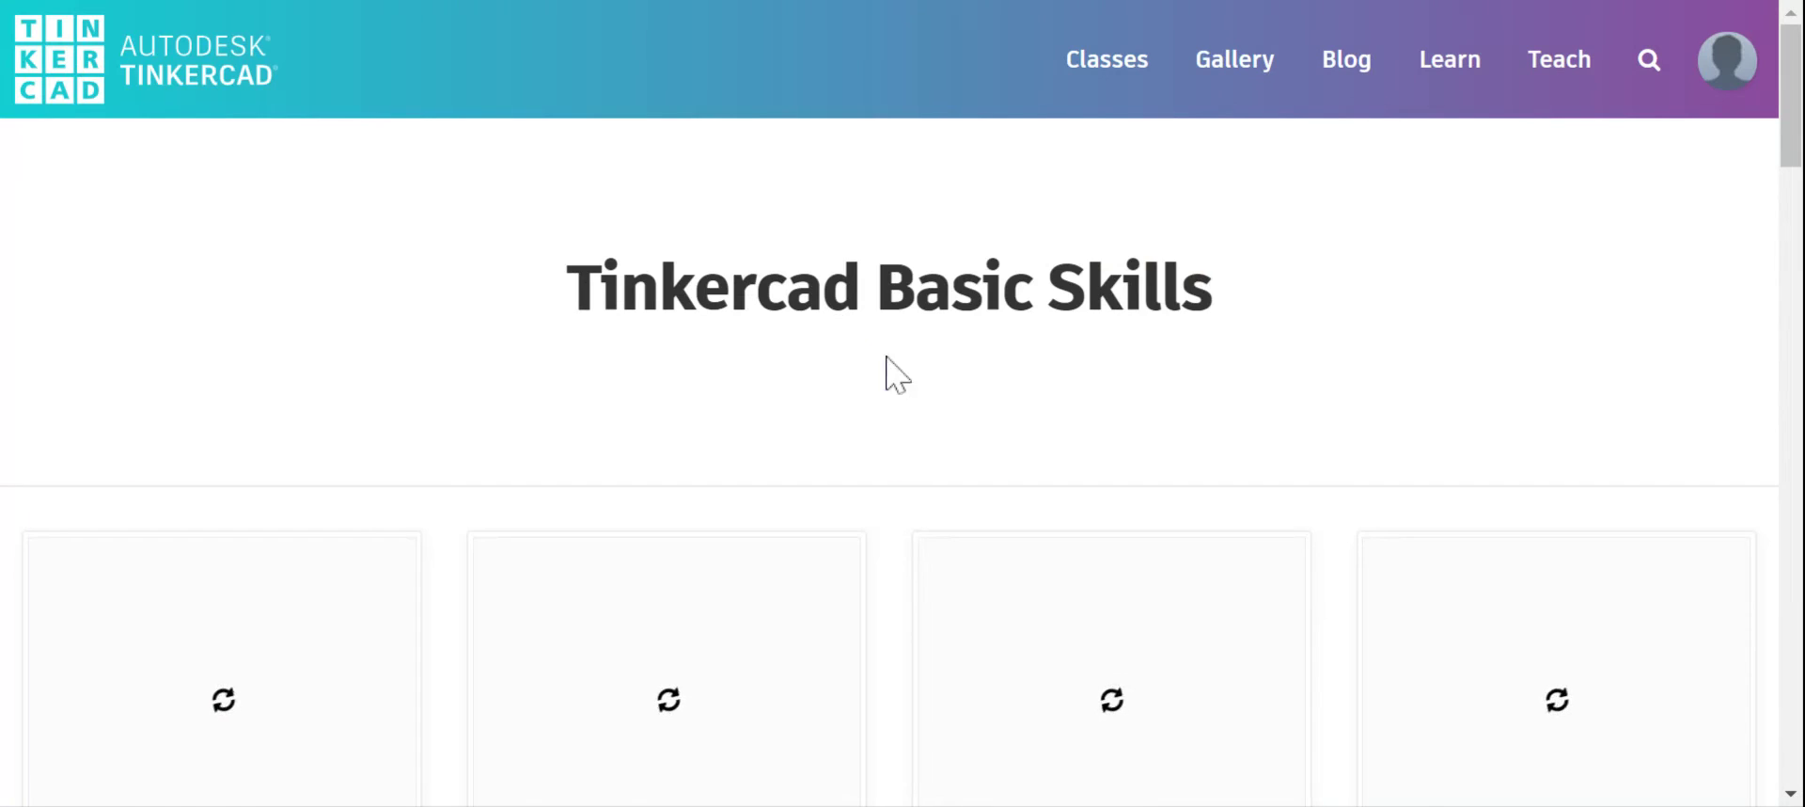
Step: Scroll through Tinkercad Basic Skills to reach the Key Ring, Letters! lesson
scroll(858, 459, down, 15)
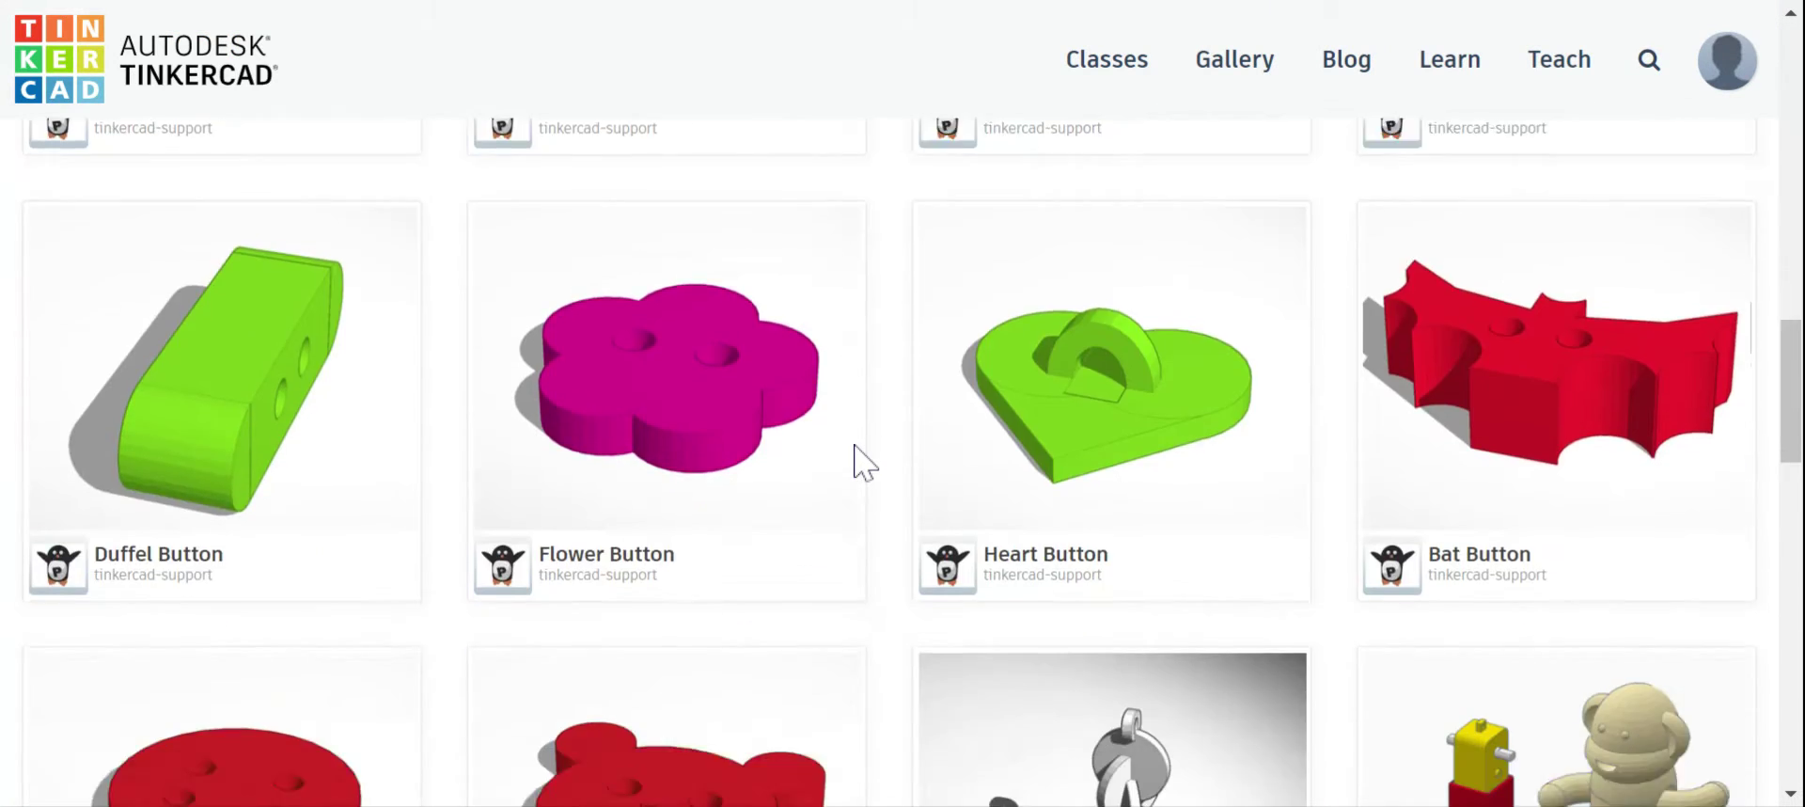
scroll(856, 464, down, 9)
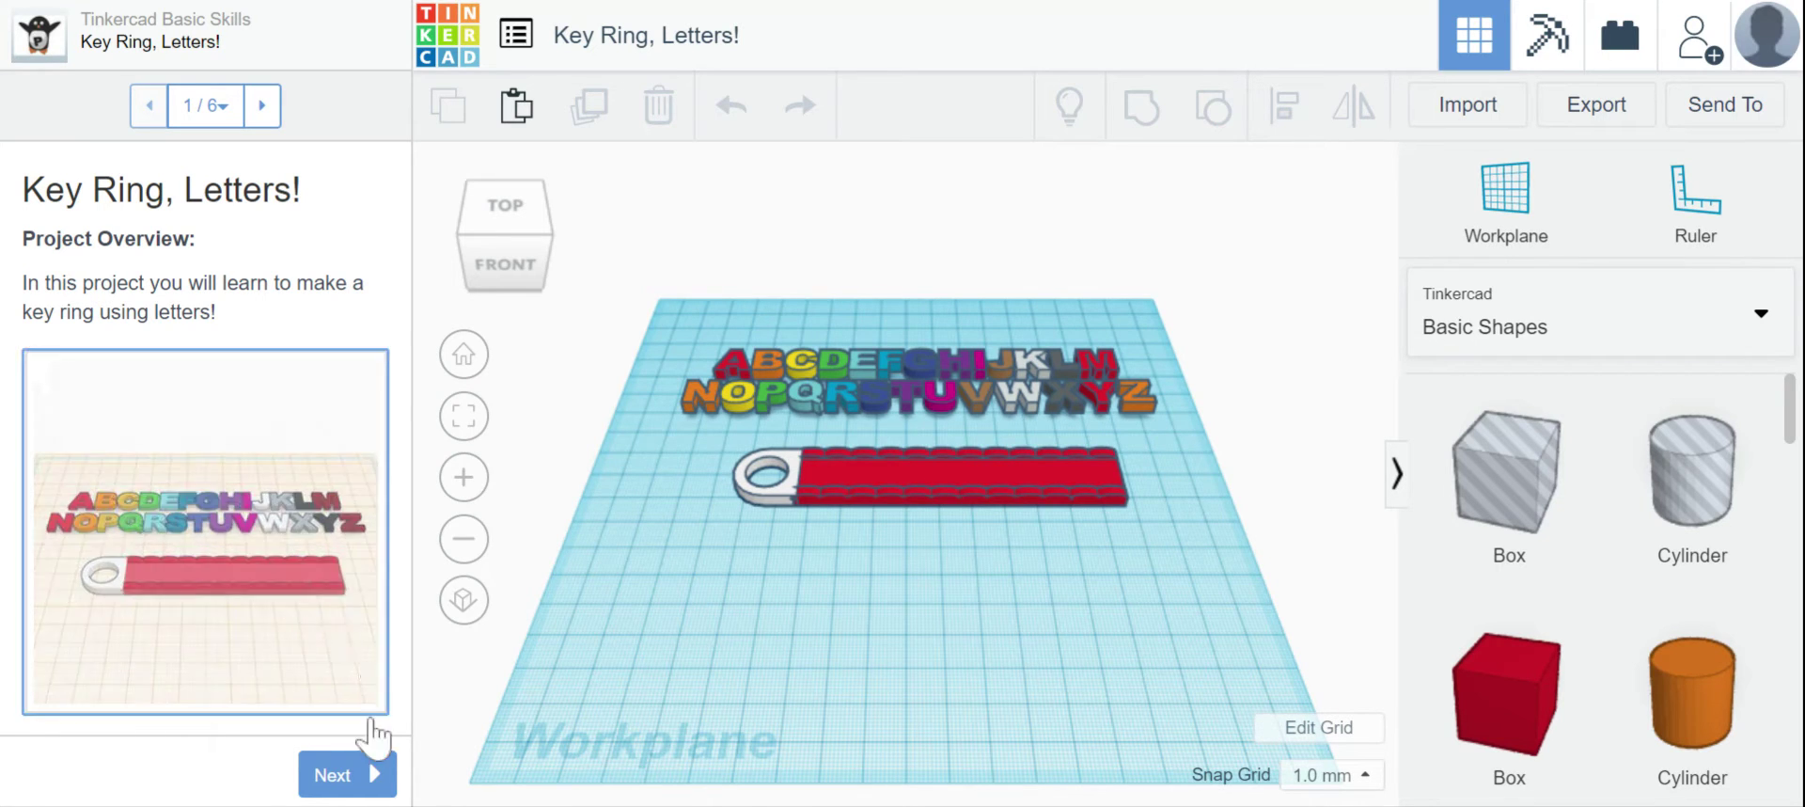
Step: Advance to step 2, Place Your Letters, and change the snap grid from 1.0 mm to 0.25 mm
click(341, 772)
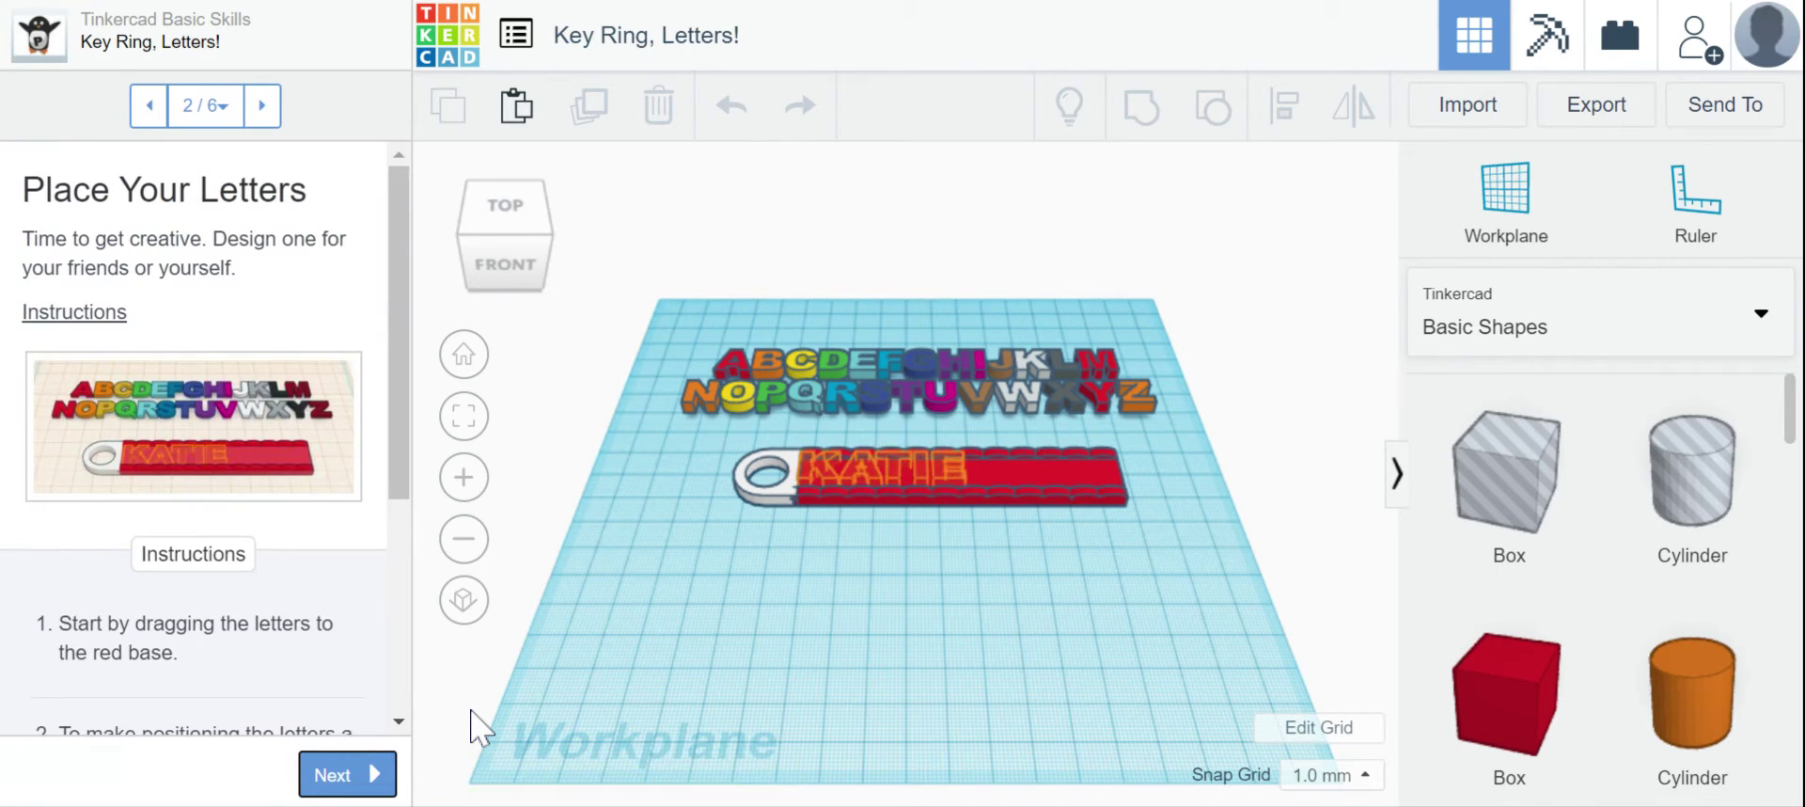
scroll(188, 592, down, 2)
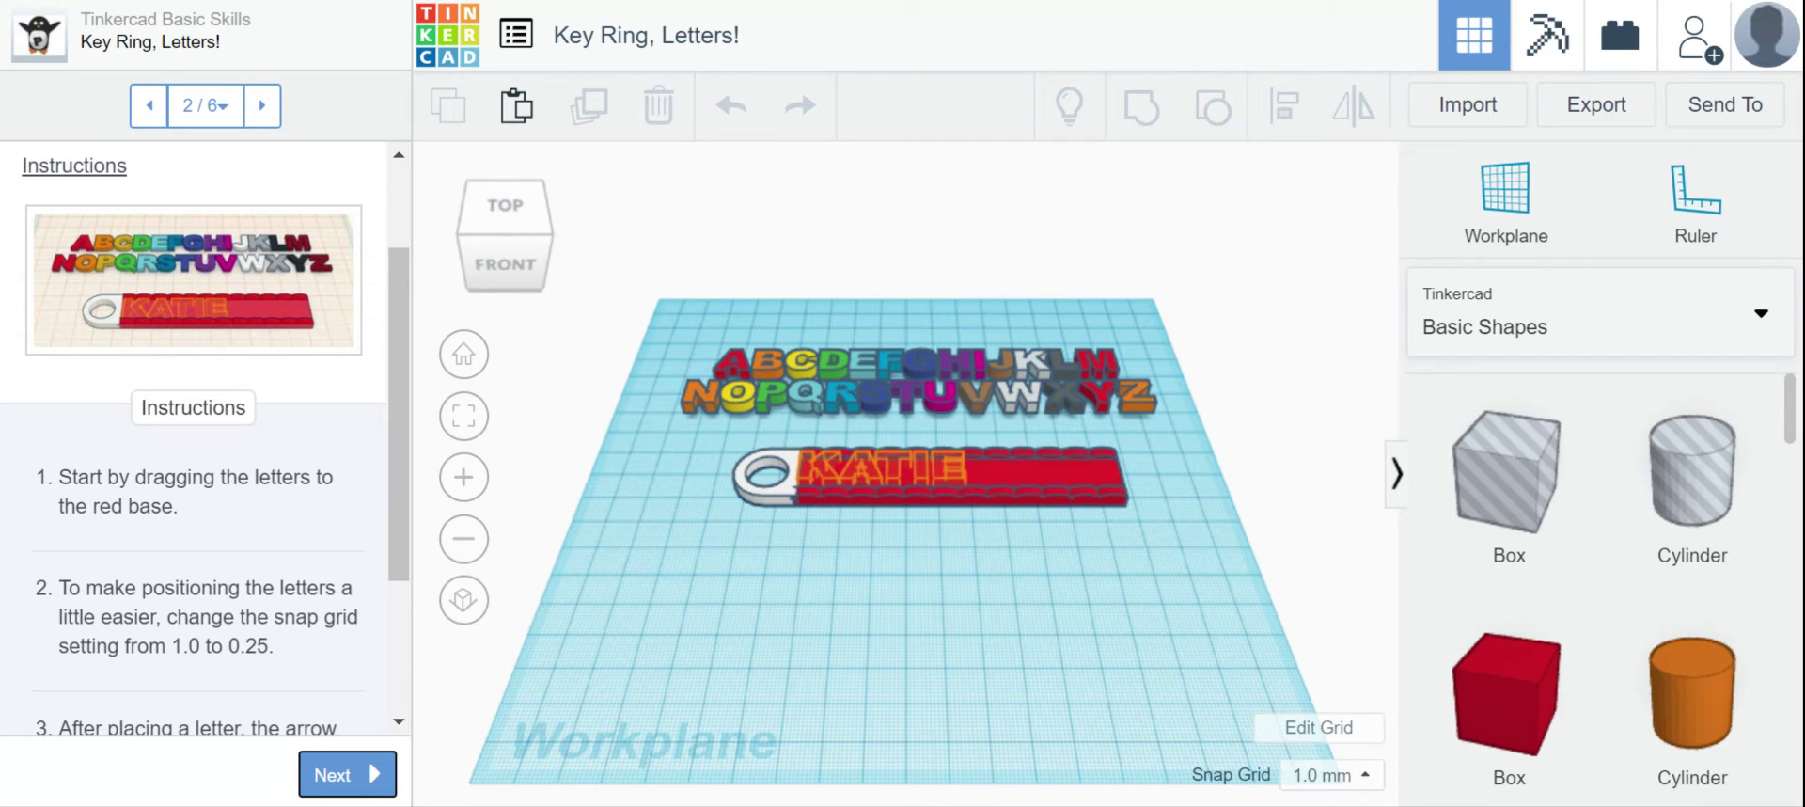
triple_click(271, 649)
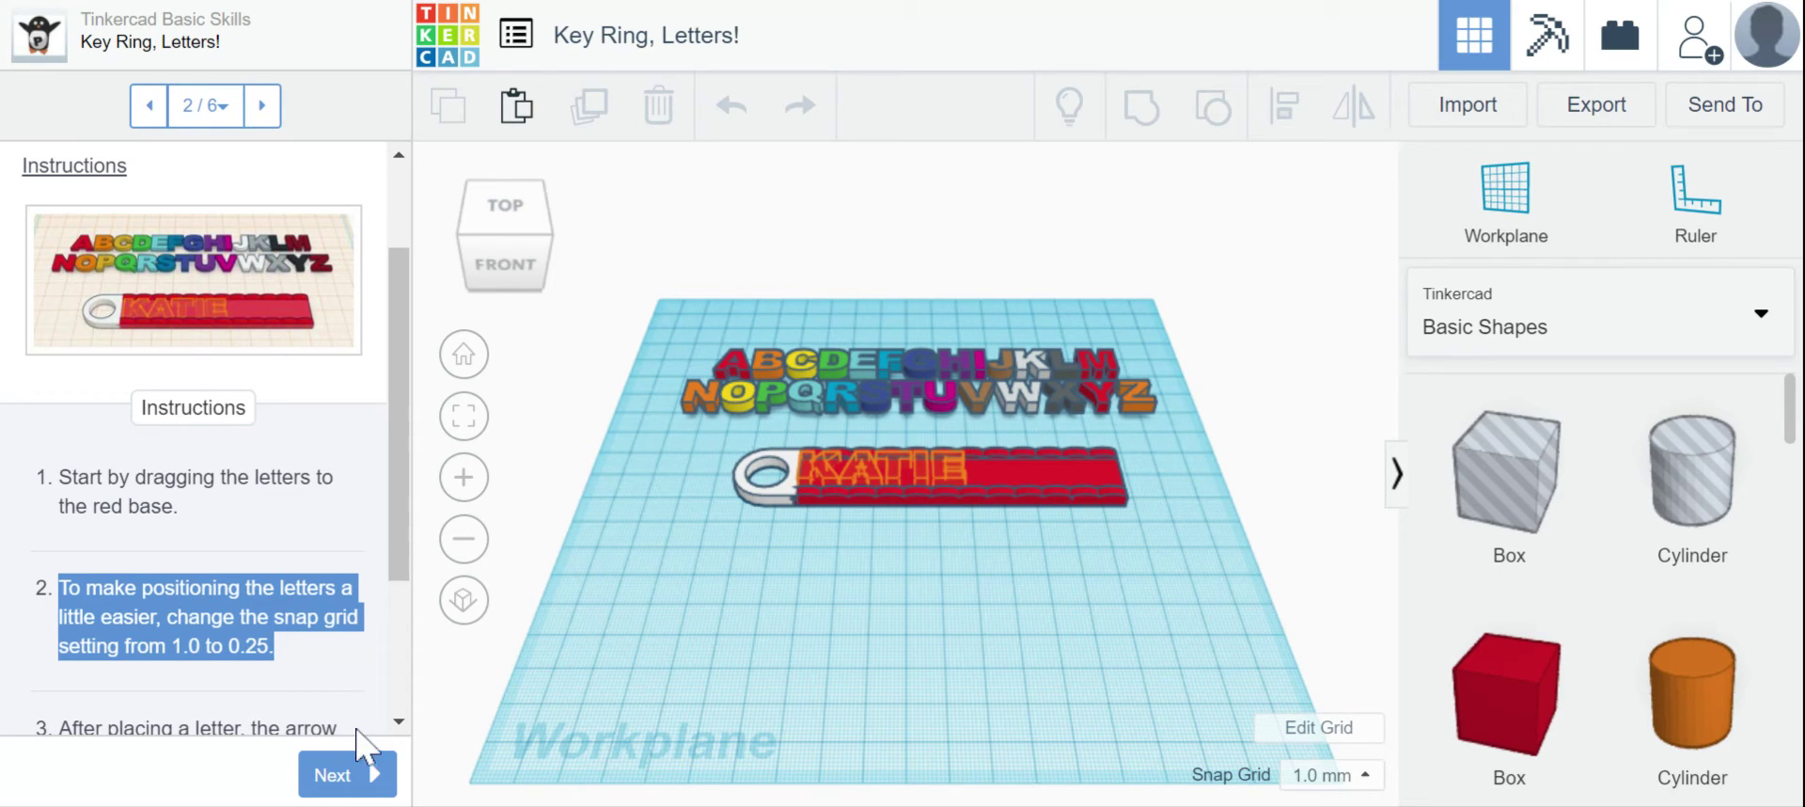
click(1316, 775)
click(1327, 559)
scroll(252, 507, down, 2)
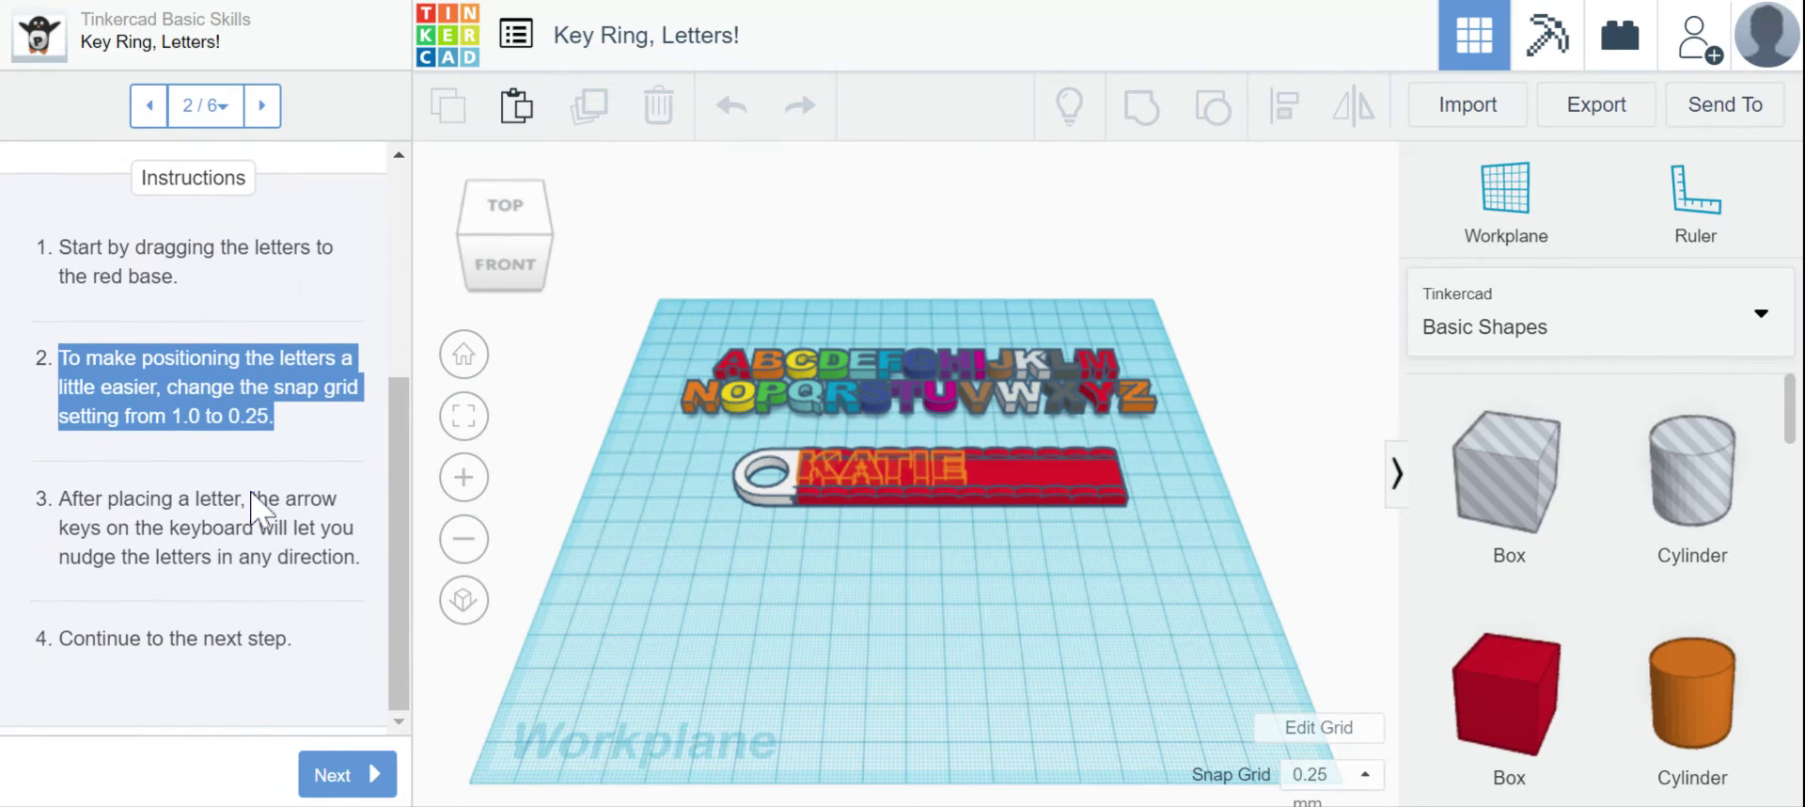
click(127, 512)
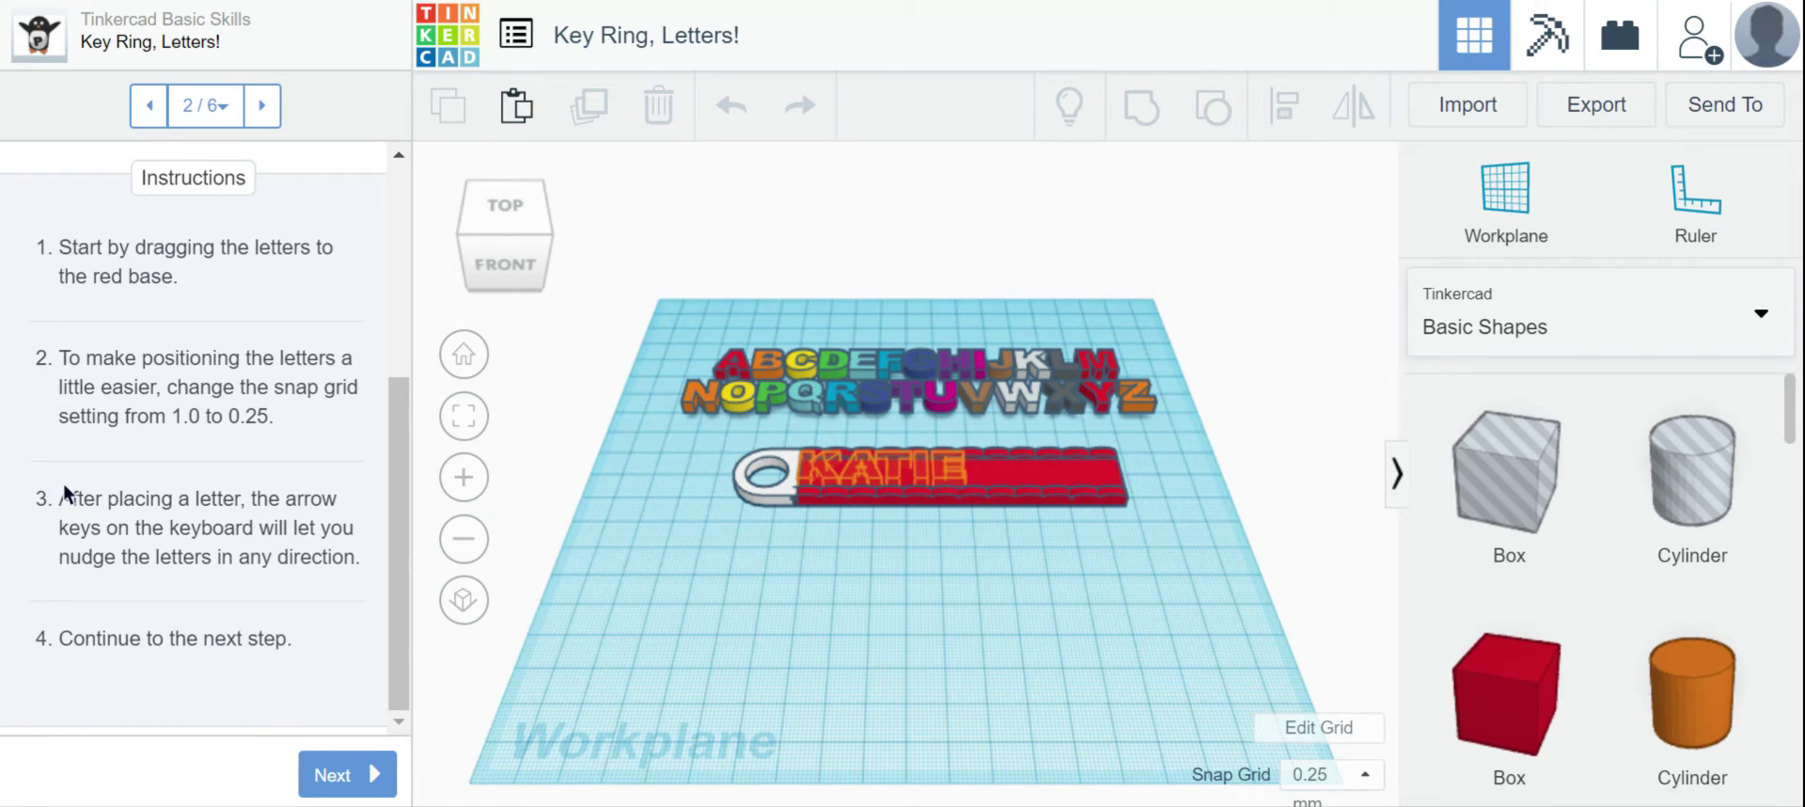
click(806, 665)
Step: Switch to the TOP view and drag the letter K onto the red base
scroll(637, 592, up, 3)
scroll(645, 586, up, 3)
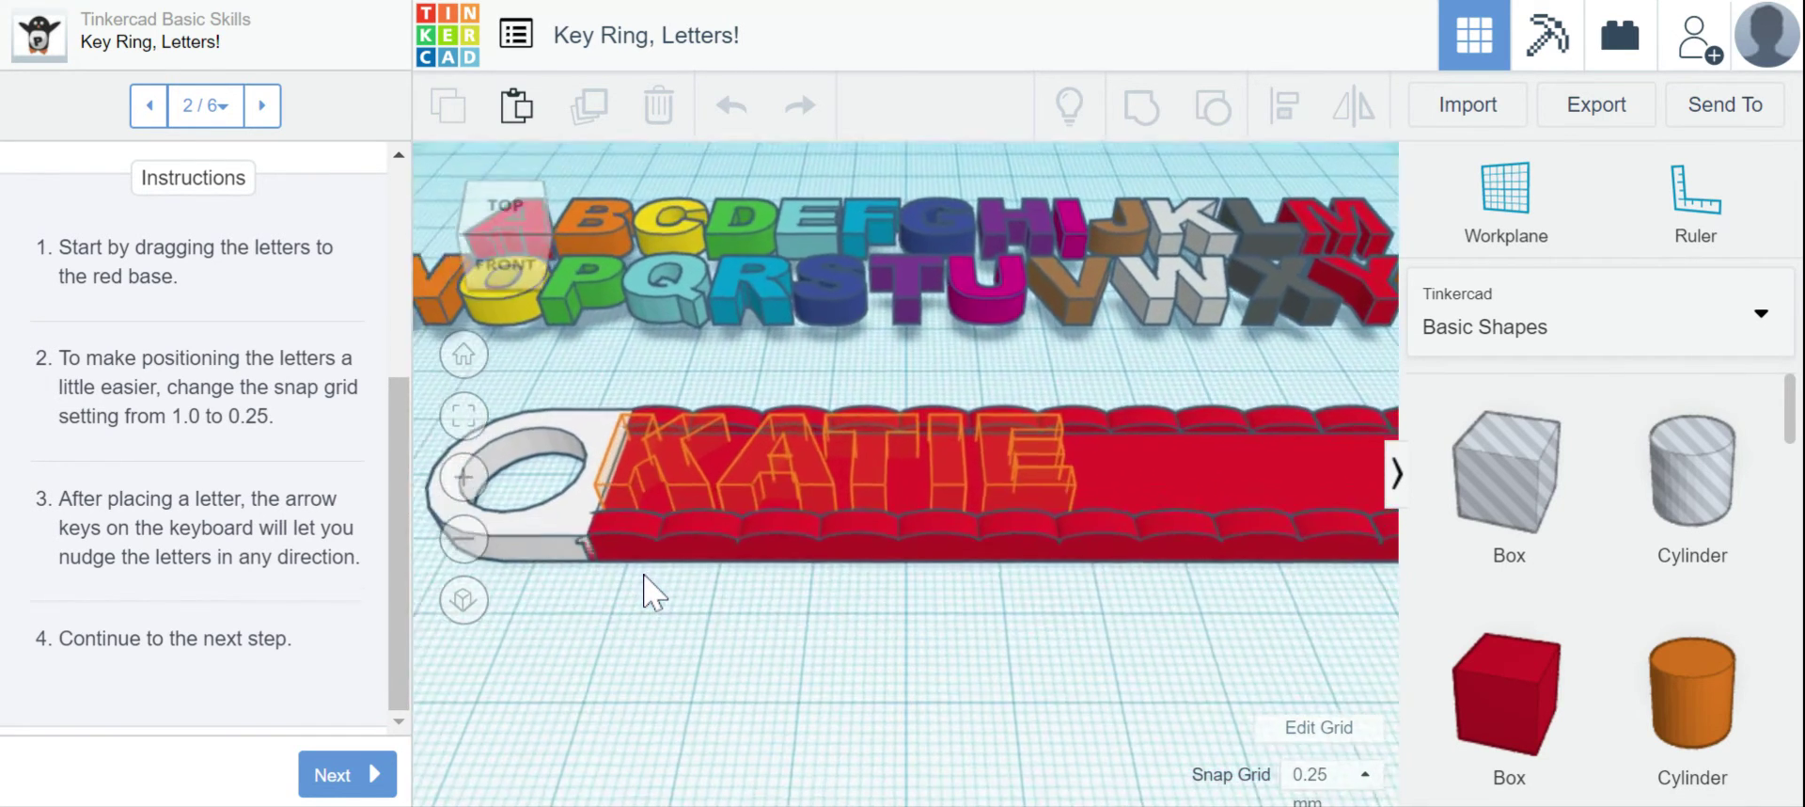
scroll(645, 585, down, 2)
click(492, 209)
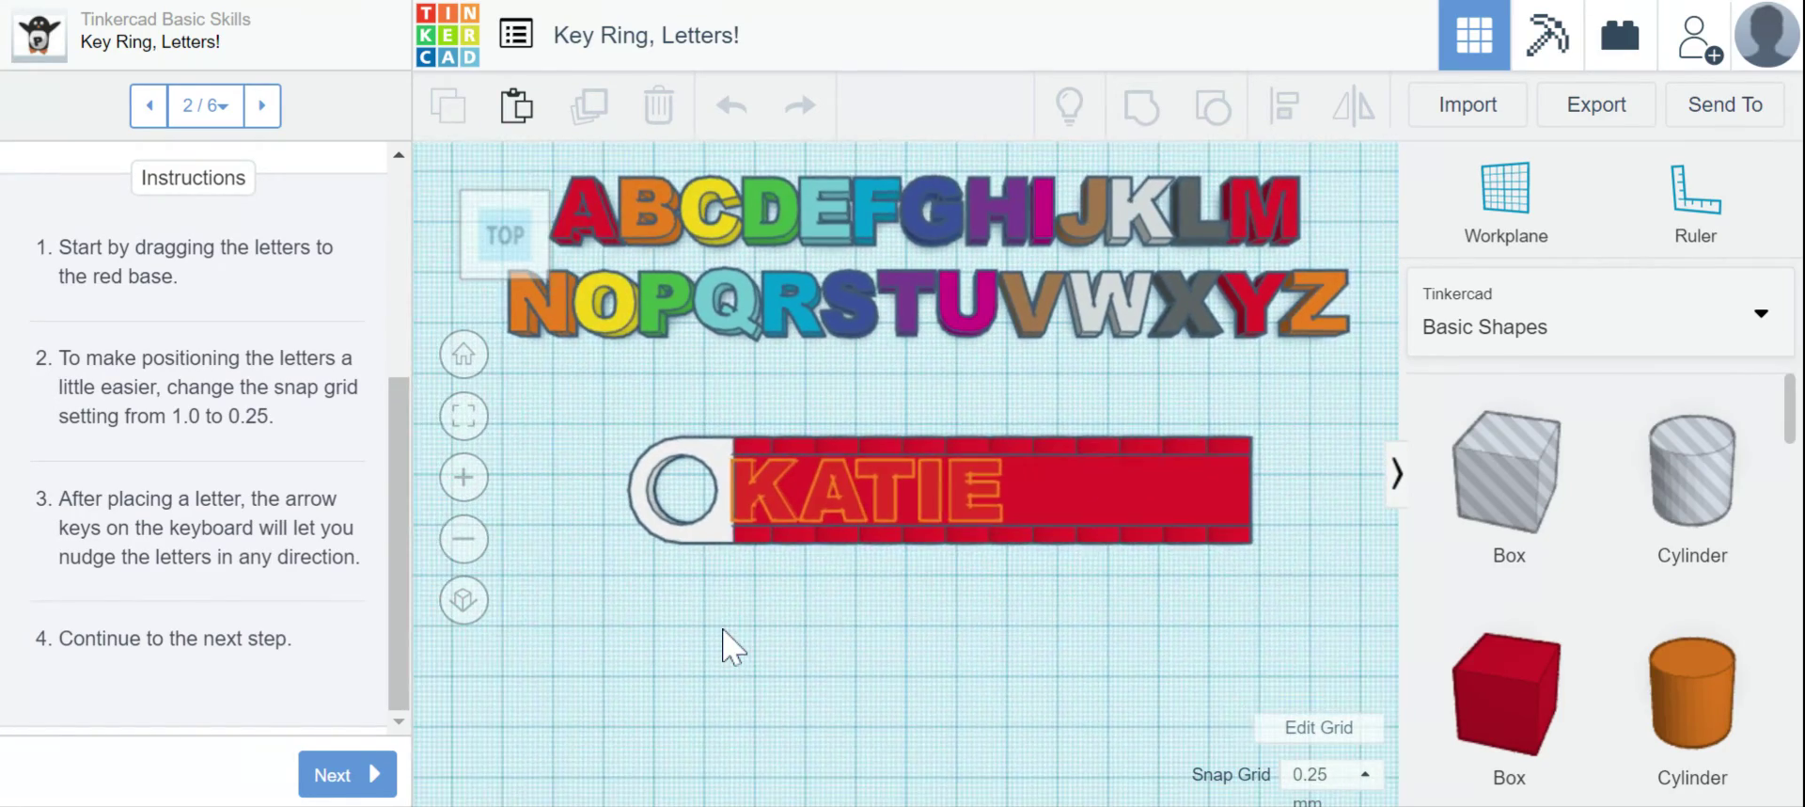
drag(1090, 269, 788, 494)
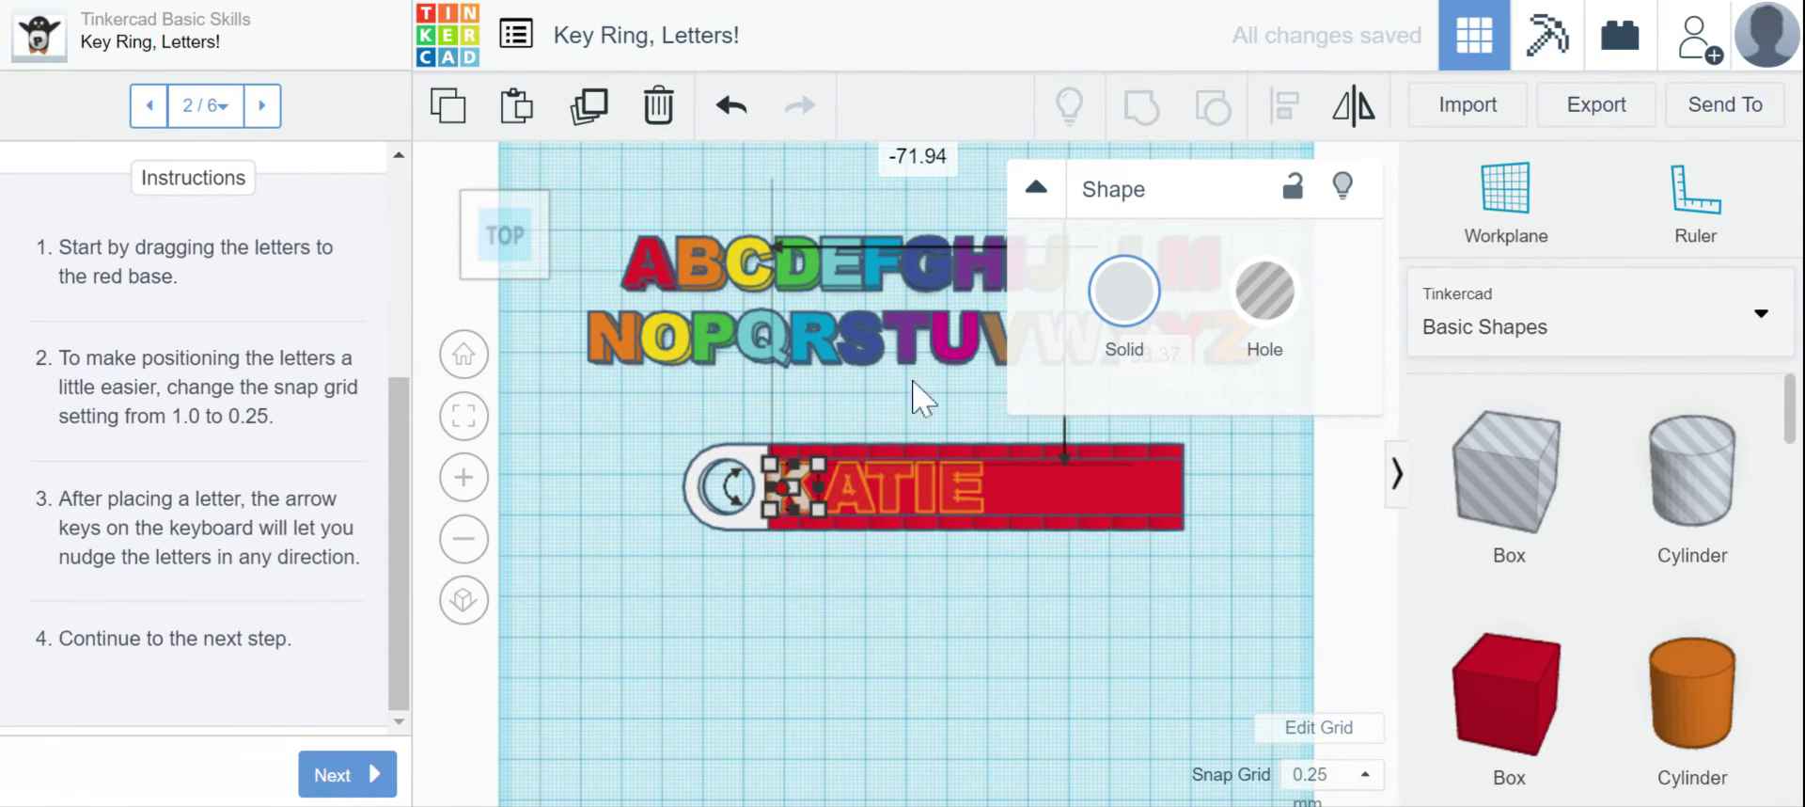
click(1036, 187)
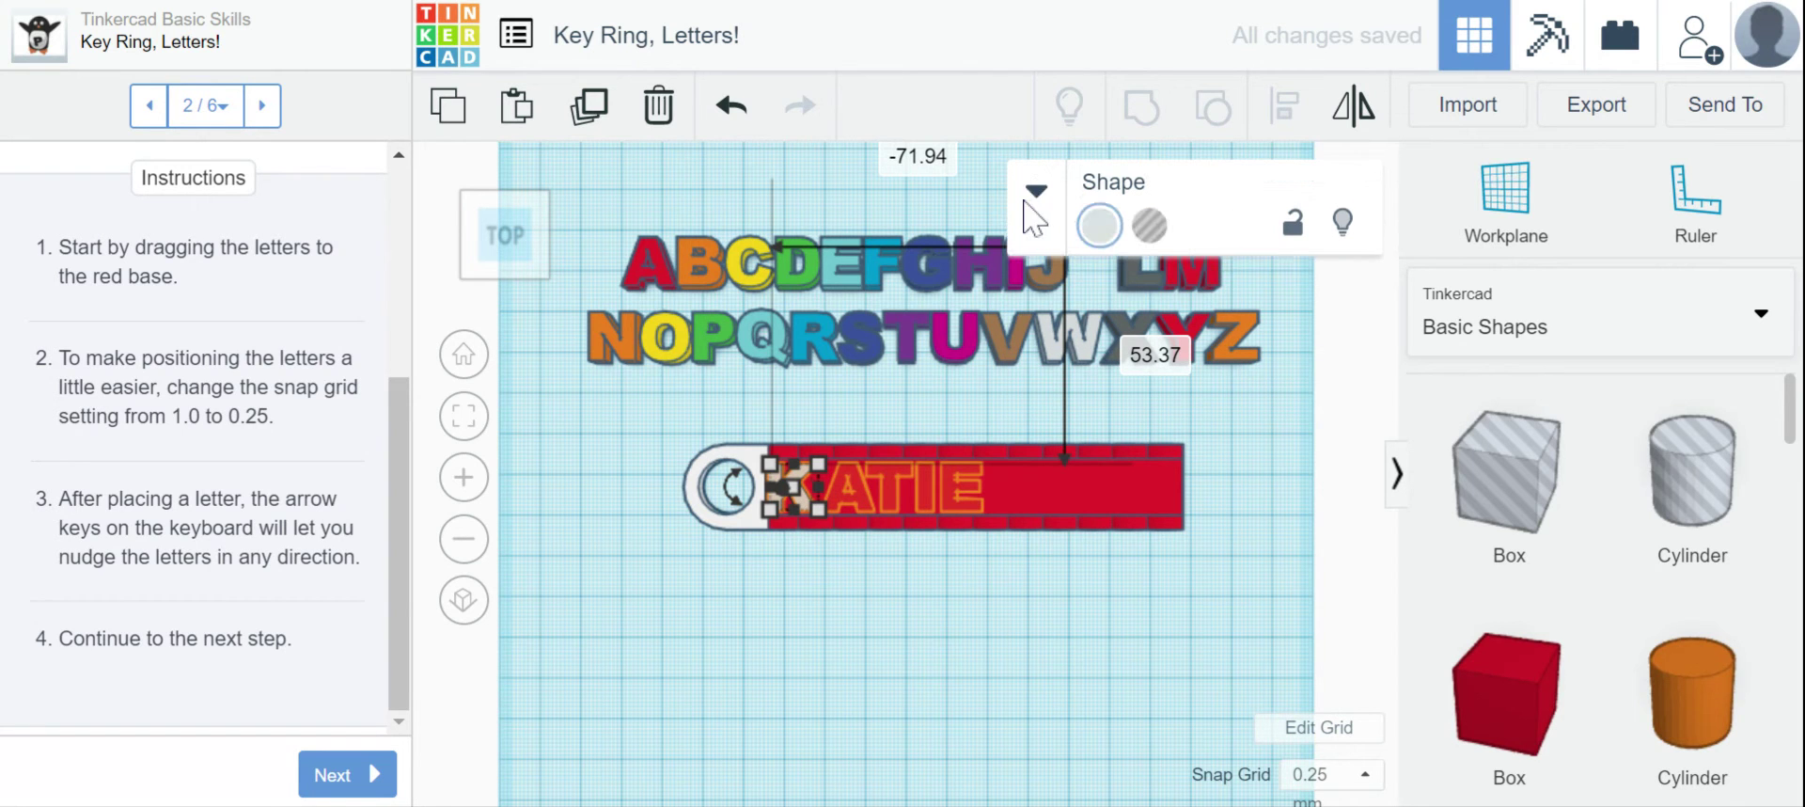
Step: Drag A, T, I and E onto the base after K to spell KATIE
middle_drag(978, 405, 923, 484)
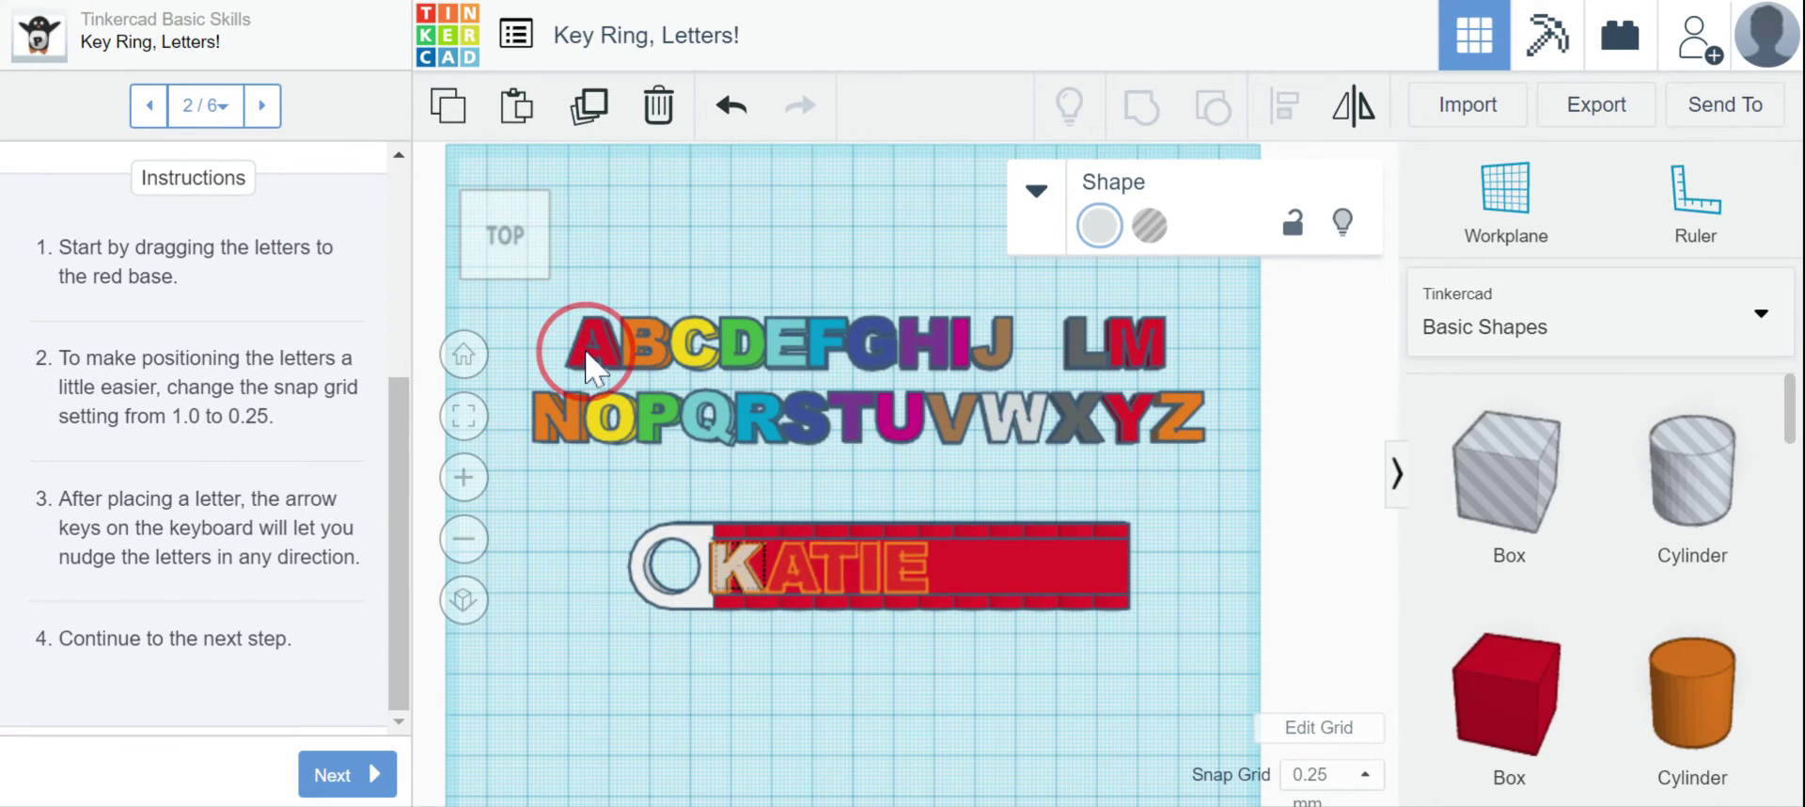
drag(587, 358, 783, 574)
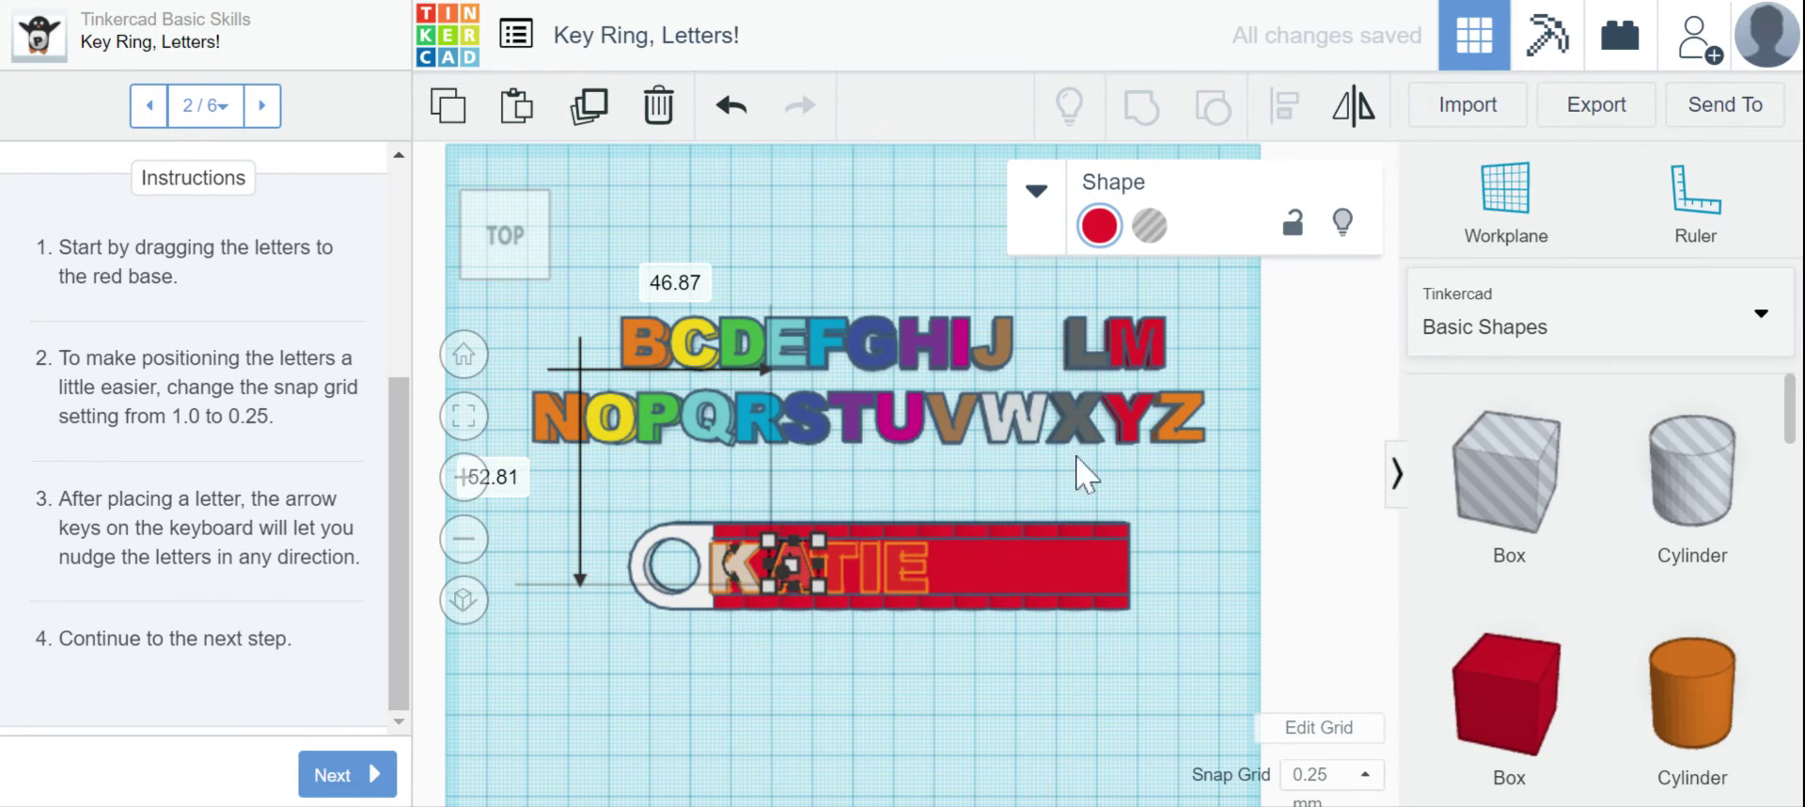
drag(848, 407, 831, 549)
drag(942, 372, 871, 558)
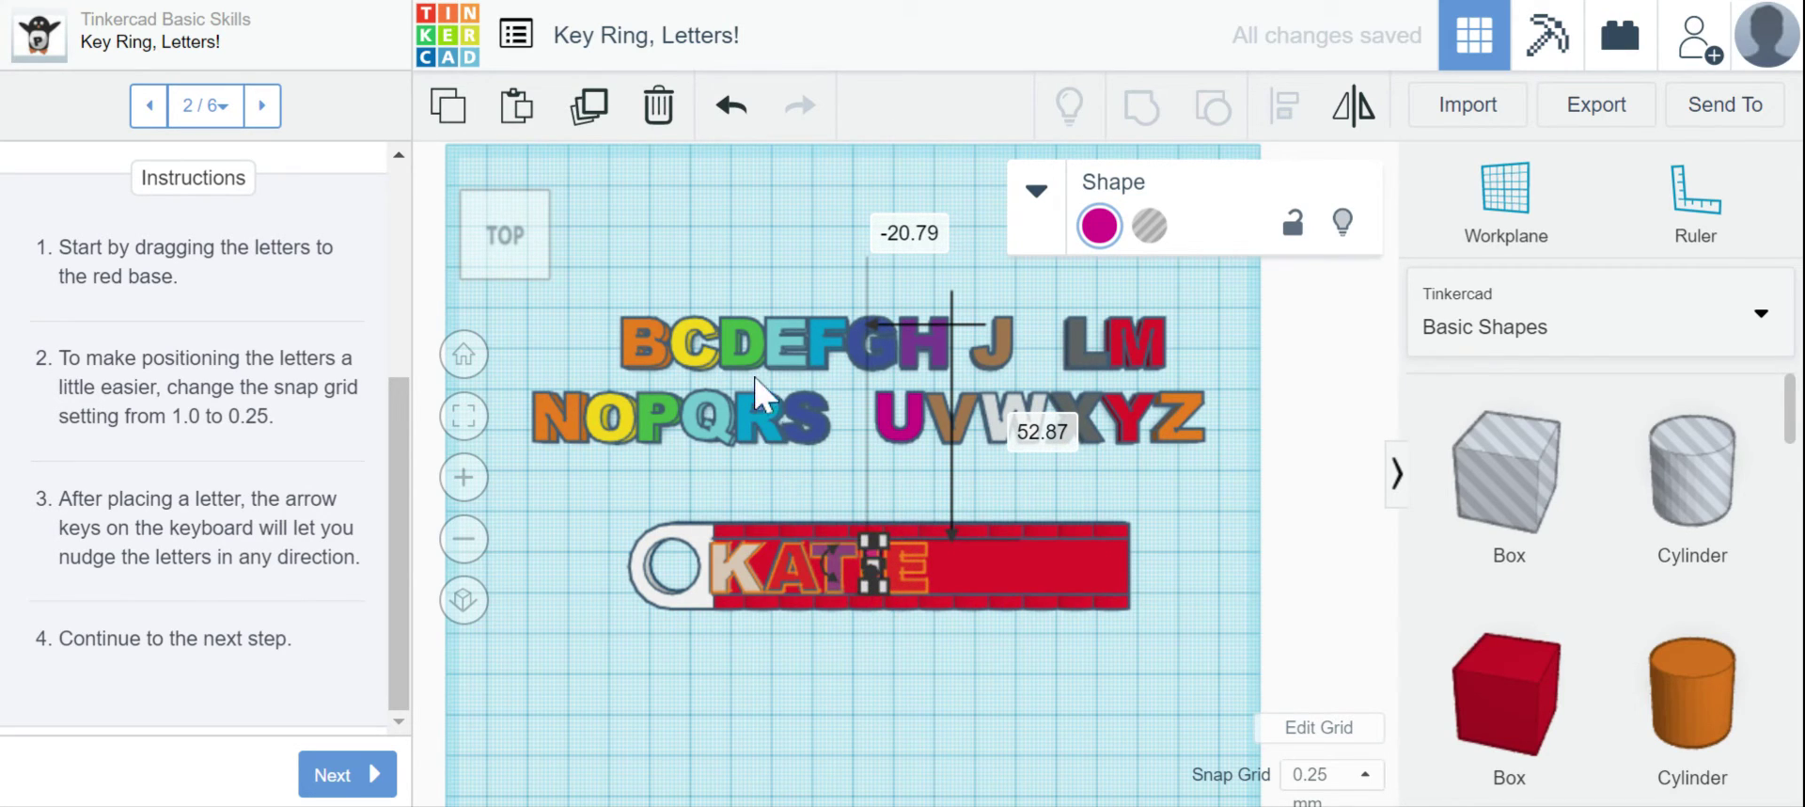
drag(780, 348, 906, 567)
click(968, 691)
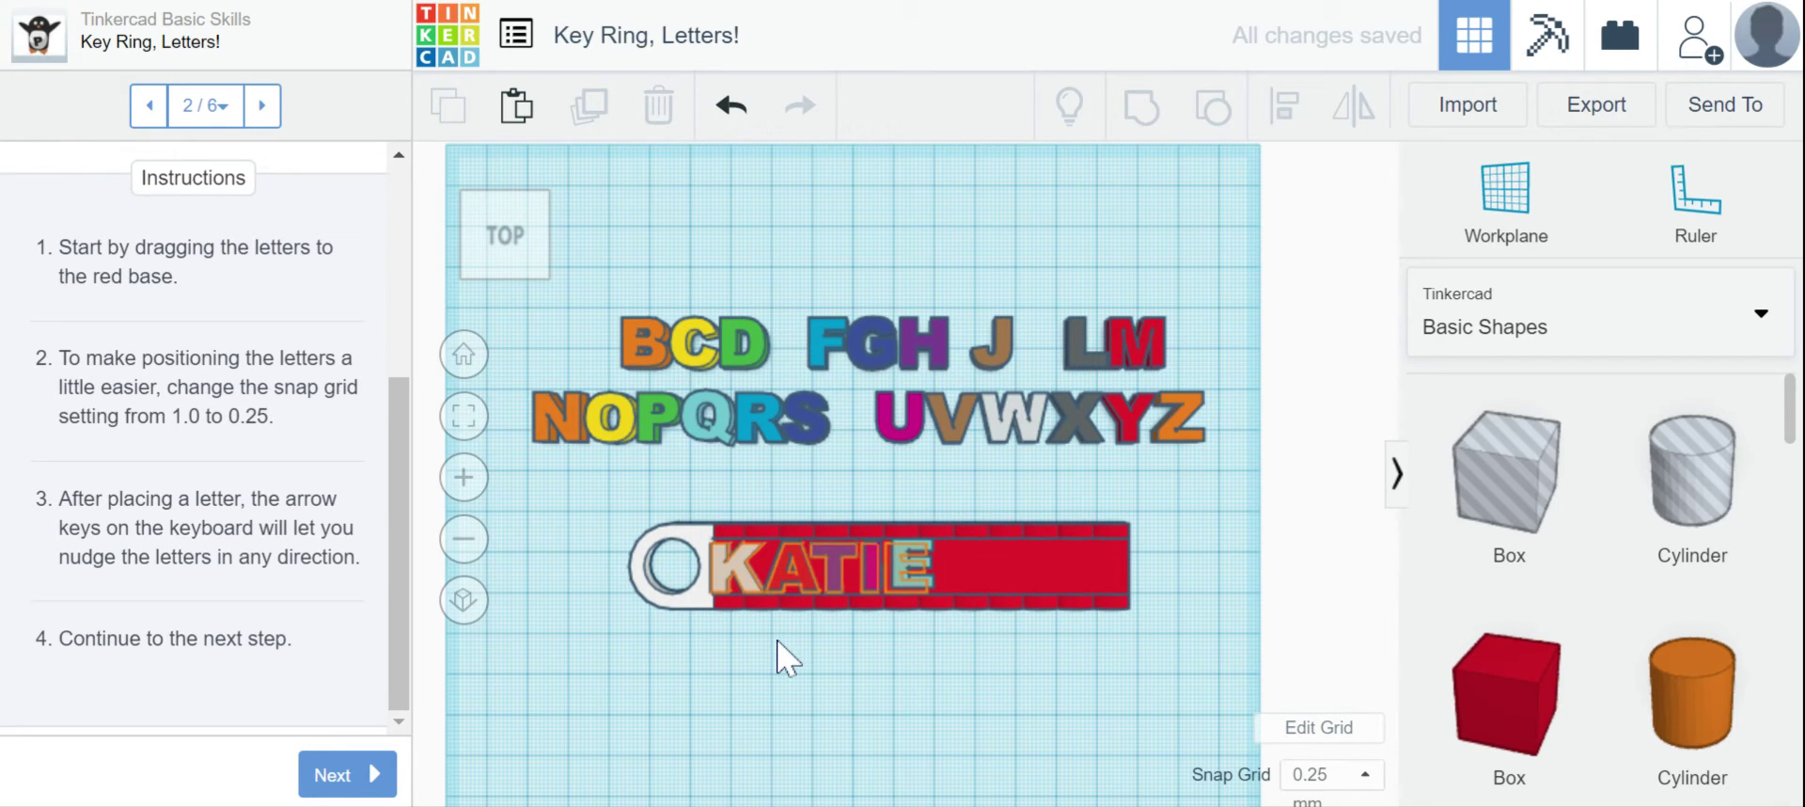
Step: Check the E's placement, return to the Home view, and advance to step 3, Resize the Red Base
click(900, 548)
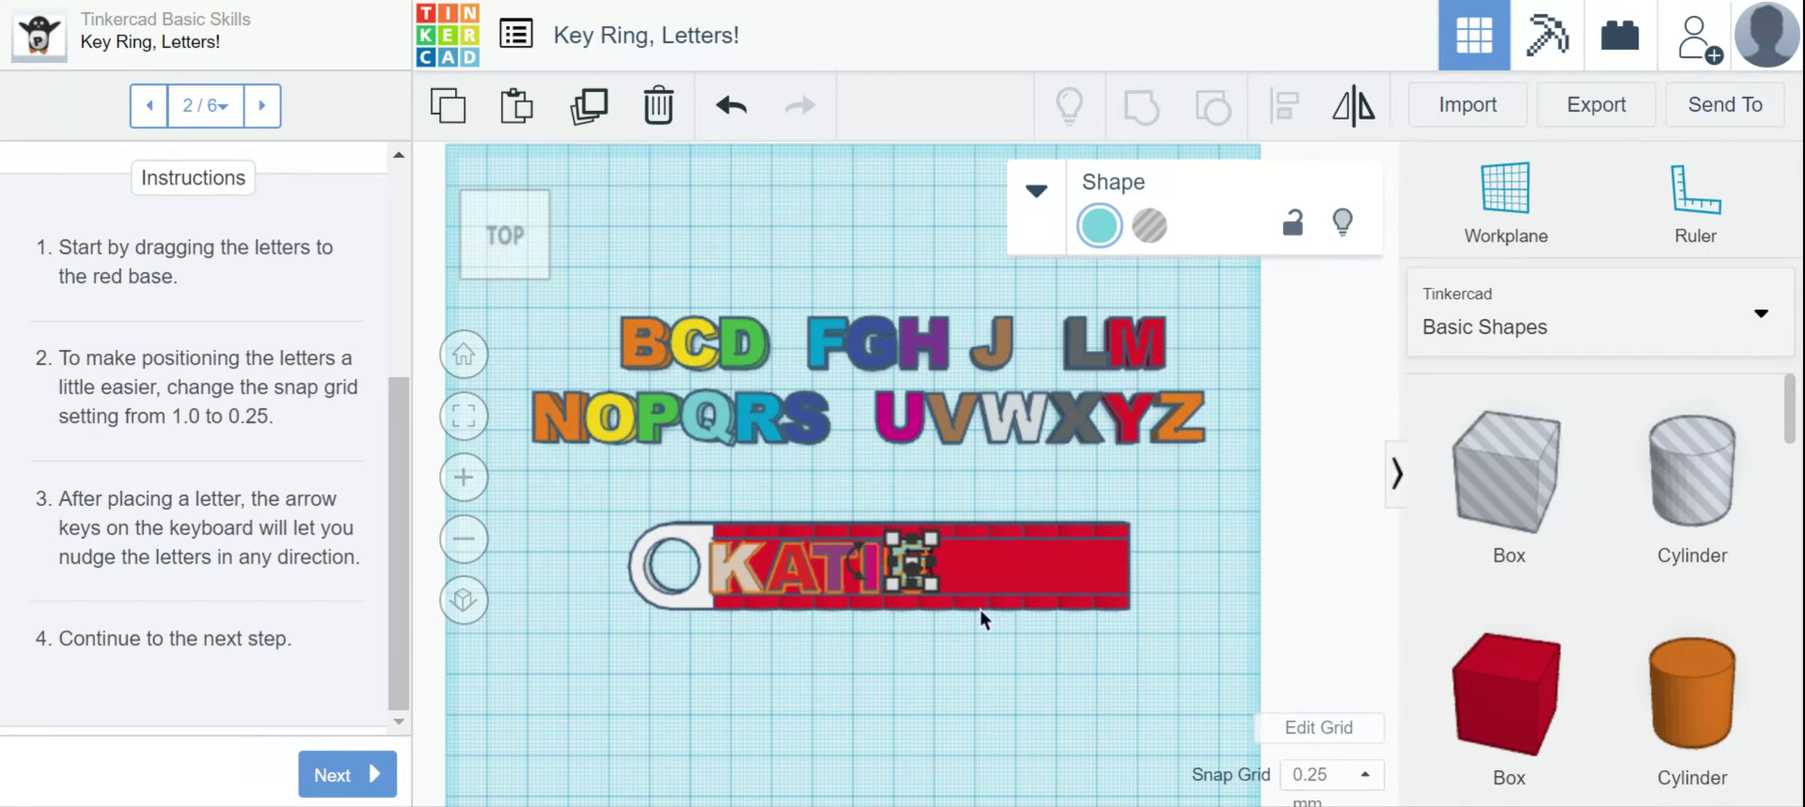
click(989, 647)
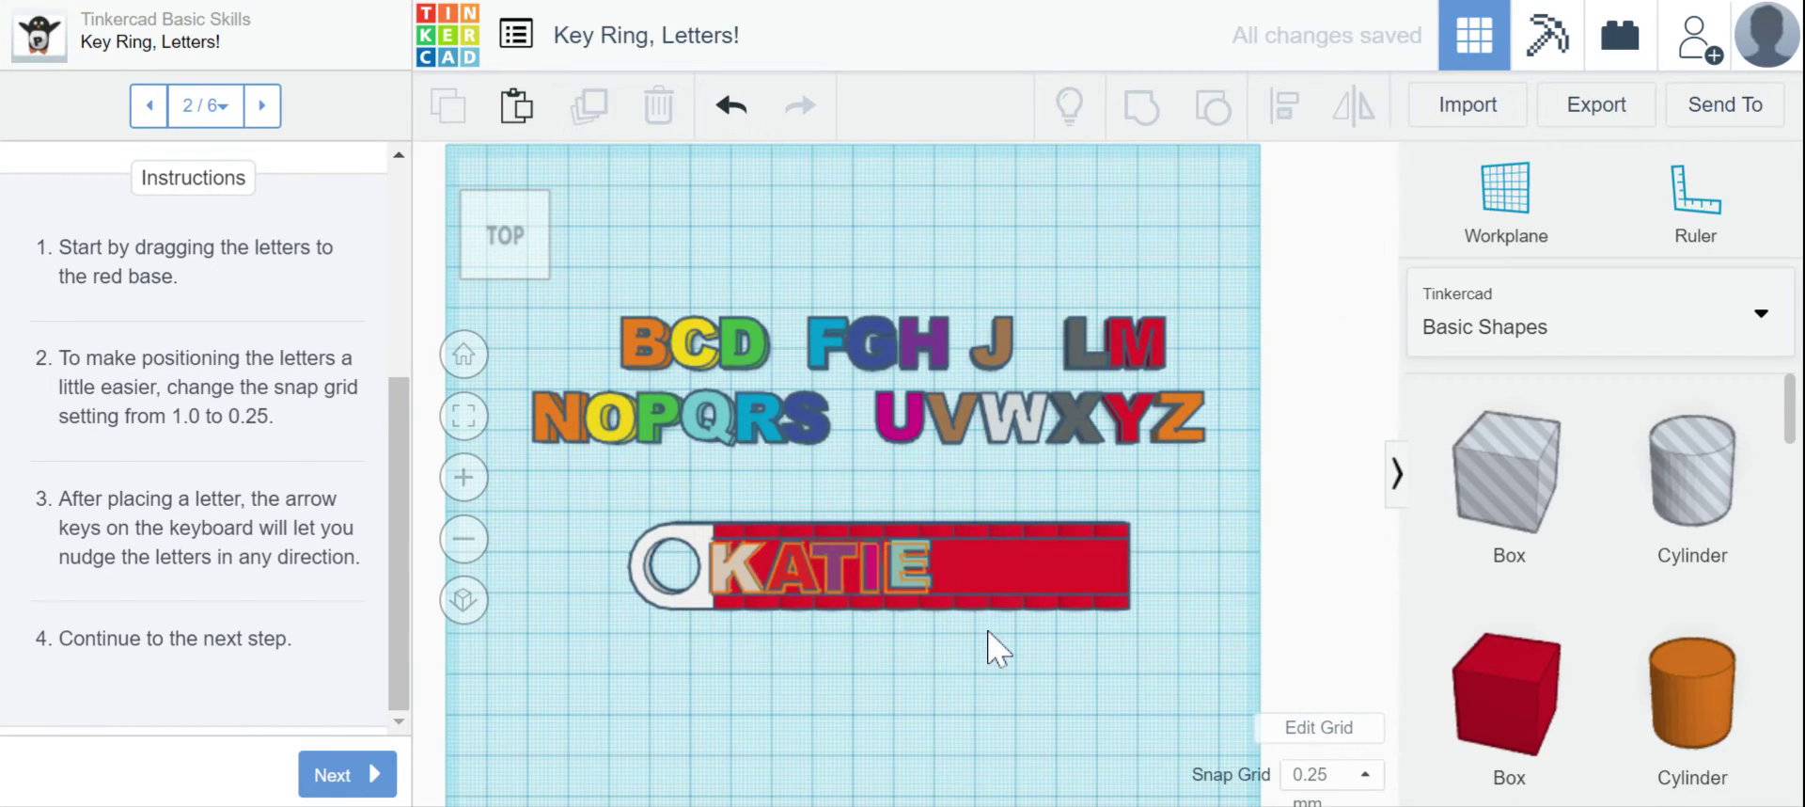
click(903, 573)
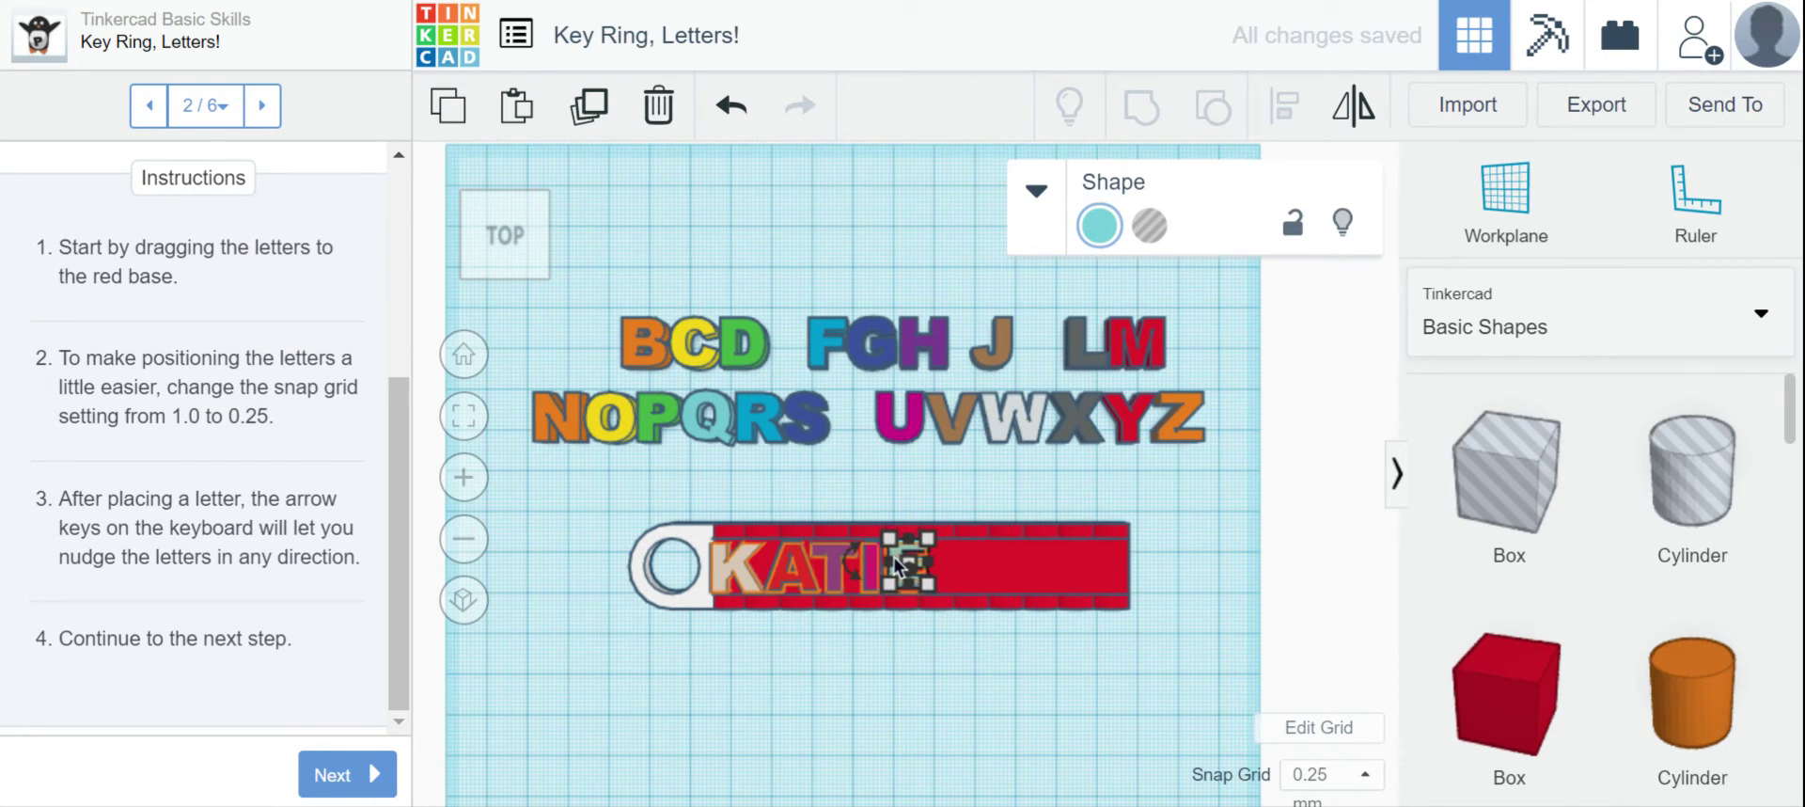
click(978, 716)
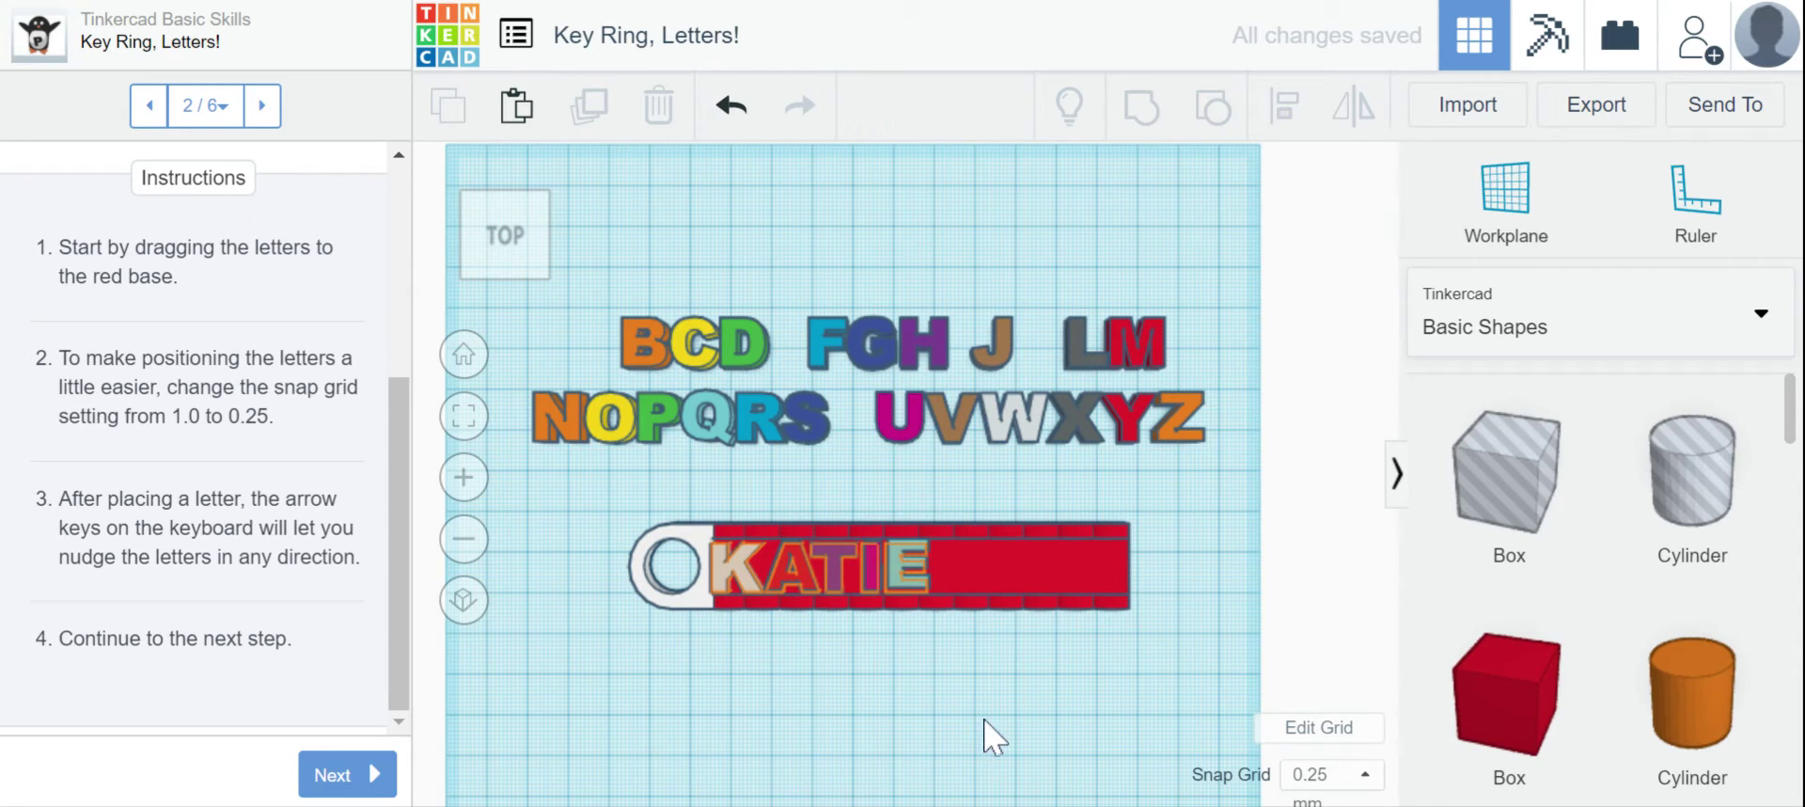
click(905, 570)
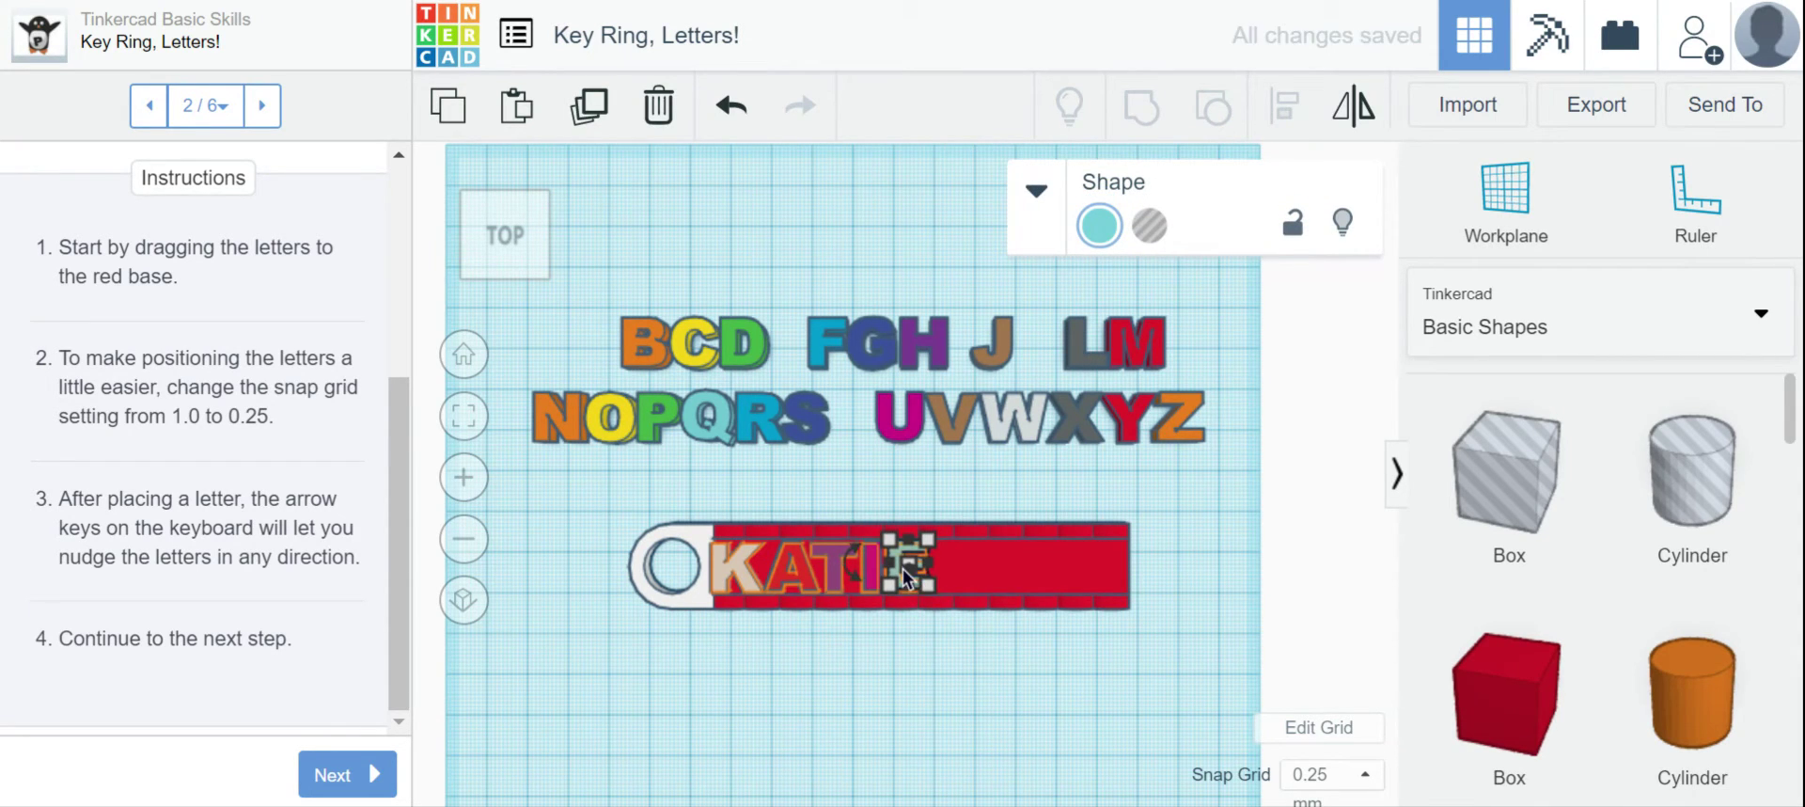
click(922, 643)
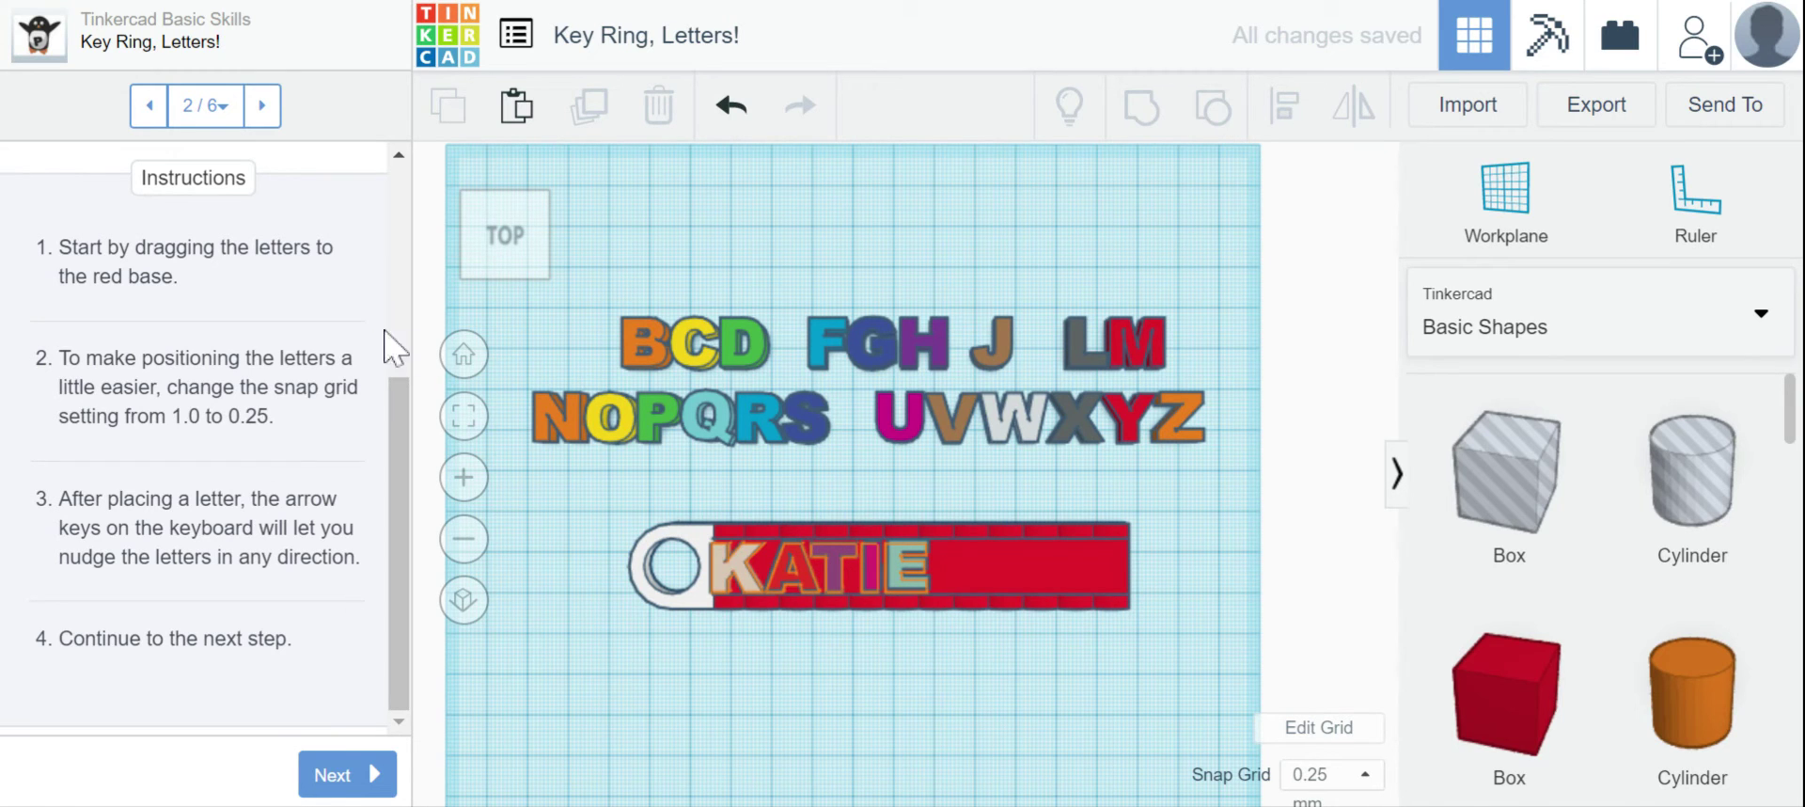
click(463, 354)
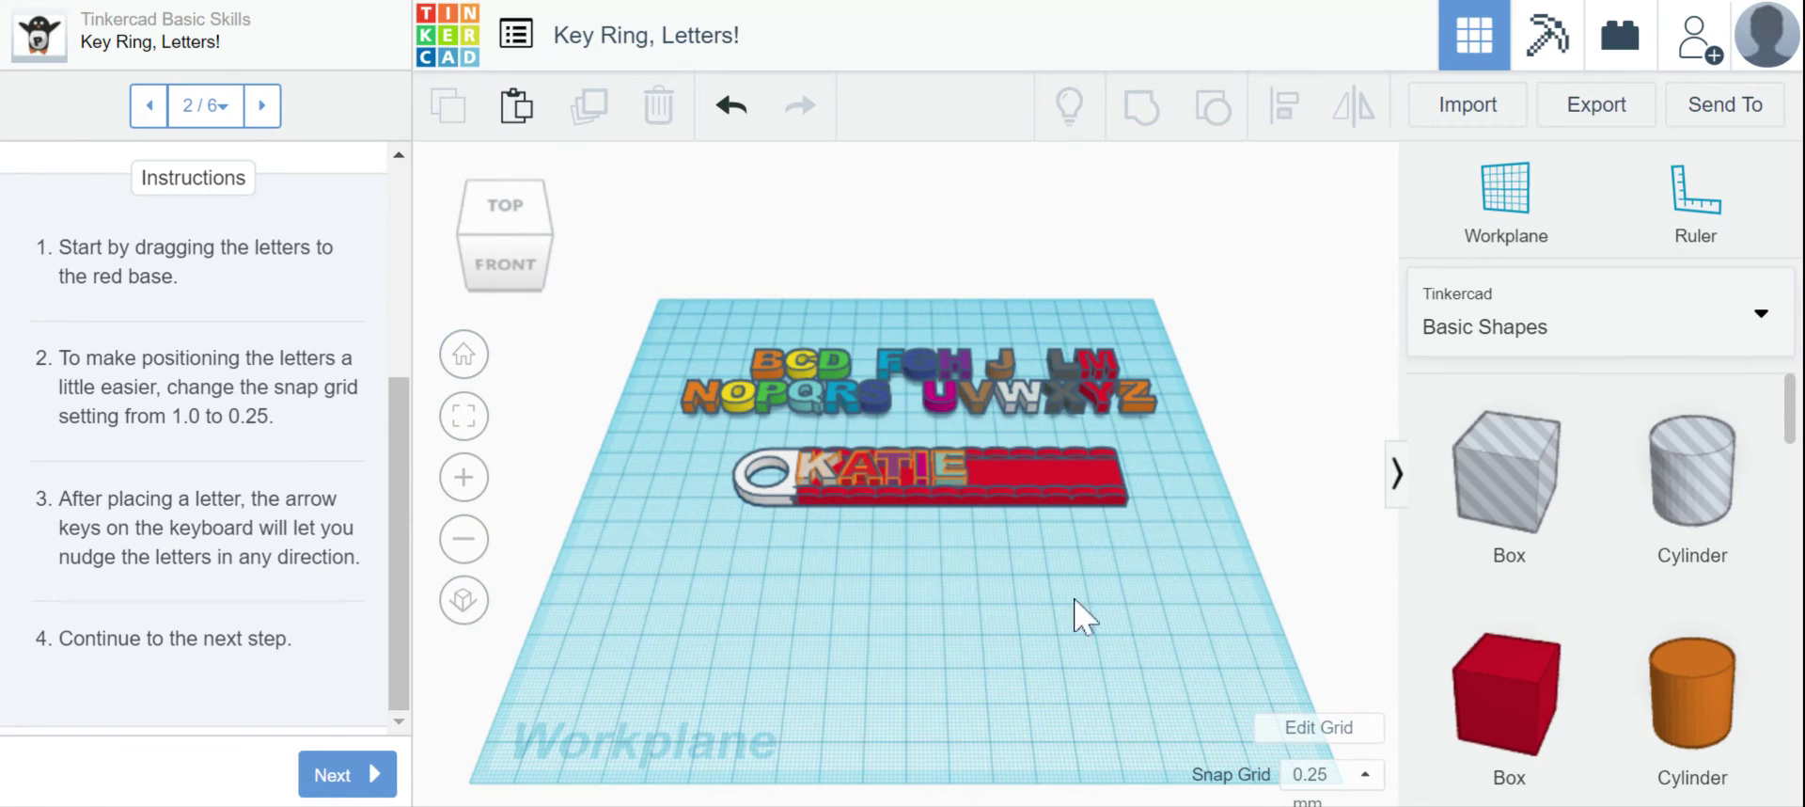
click(374, 777)
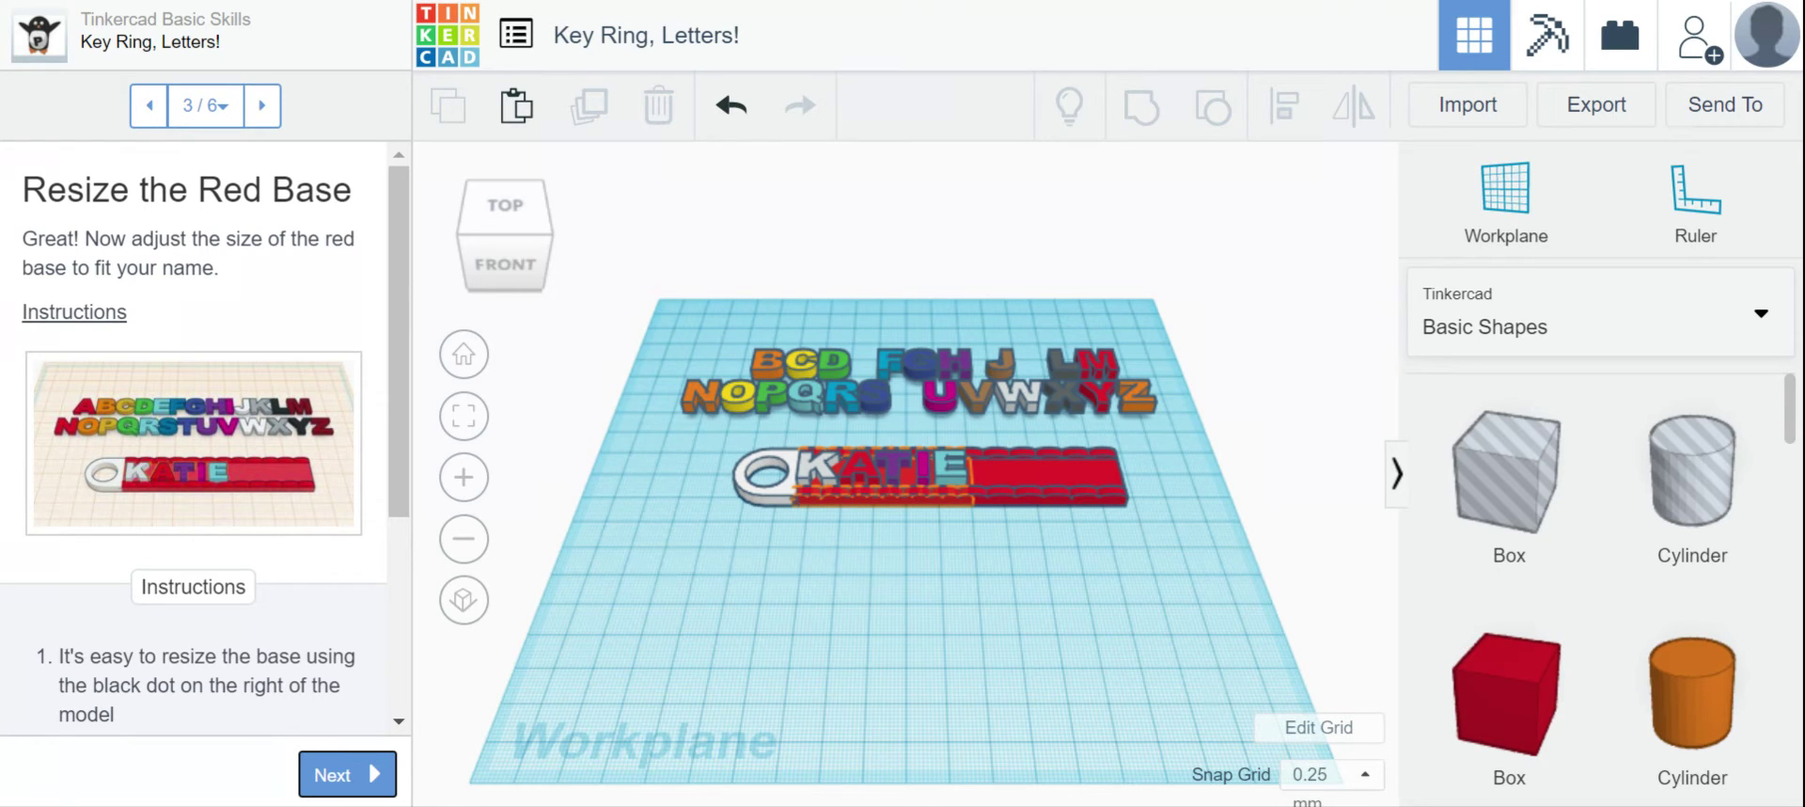
Step: Scroll through the step 3 instructions on resizing the red base
scroll(200, 583, down, 2)
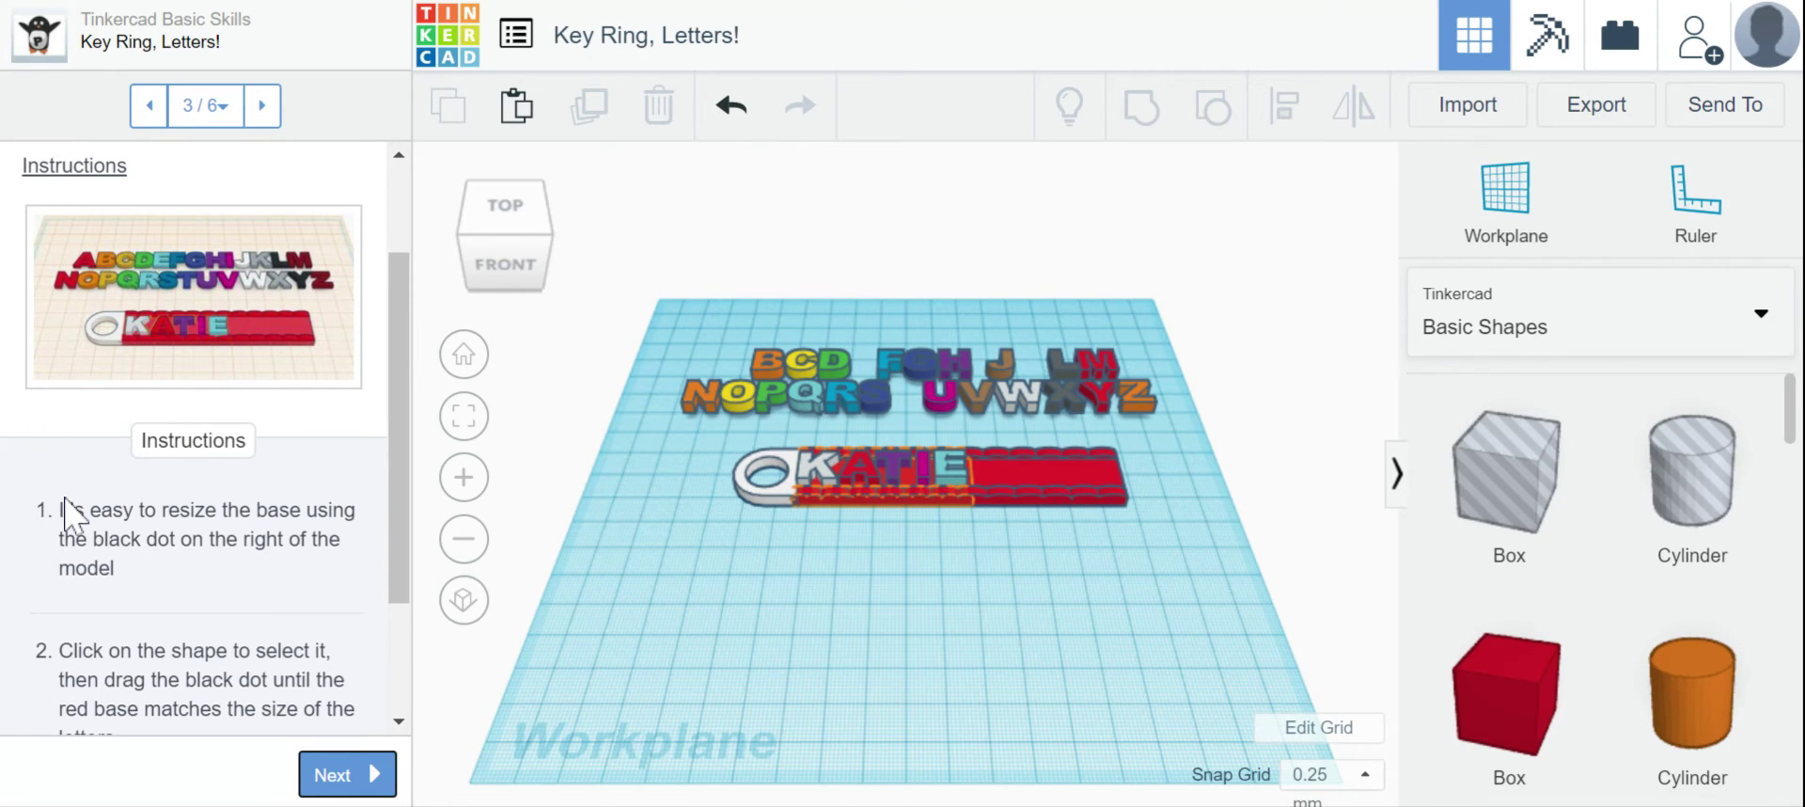
scroll(58, 508, down, 2)
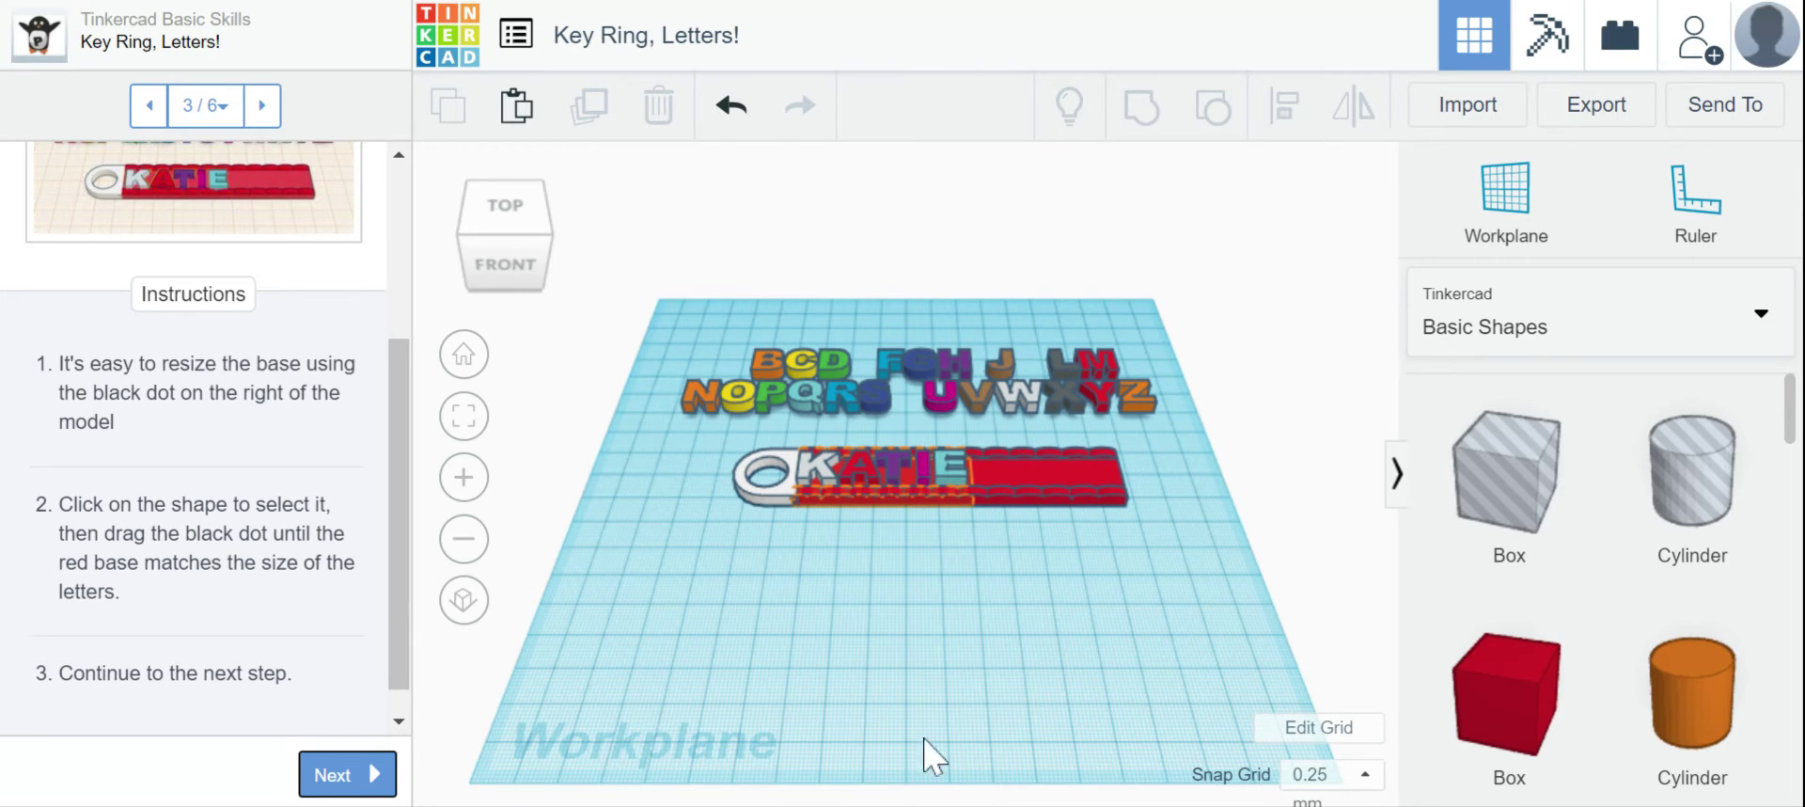
Step: Drag the red base's right handle in to about 55.30 so it fits KATIE
click(1034, 459)
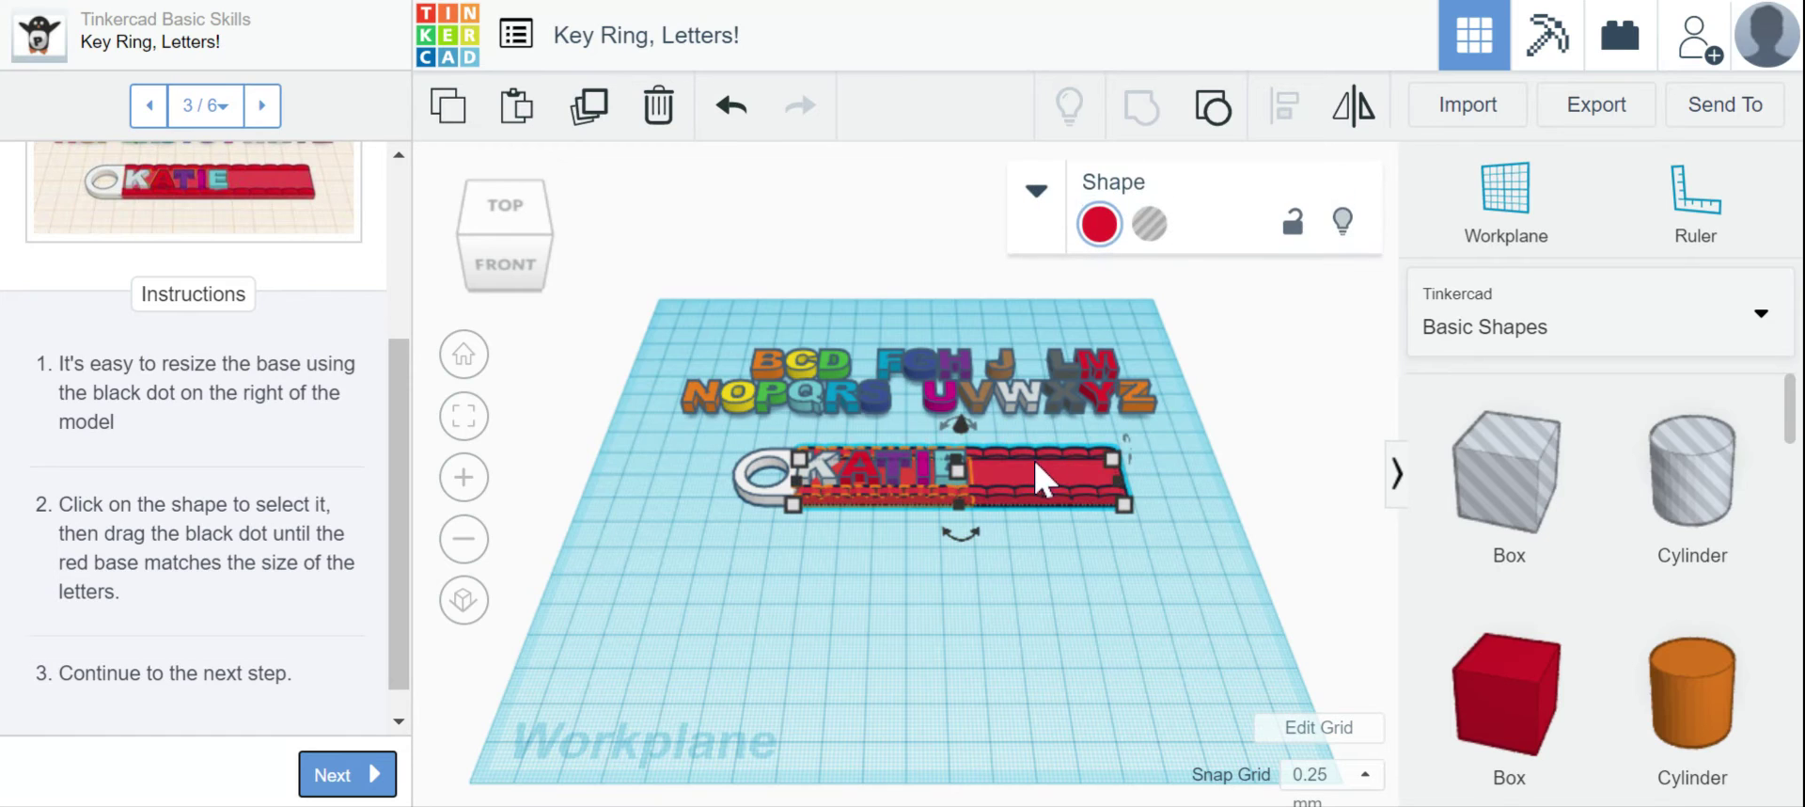
click(1119, 482)
drag(1119, 482, 985, 489)
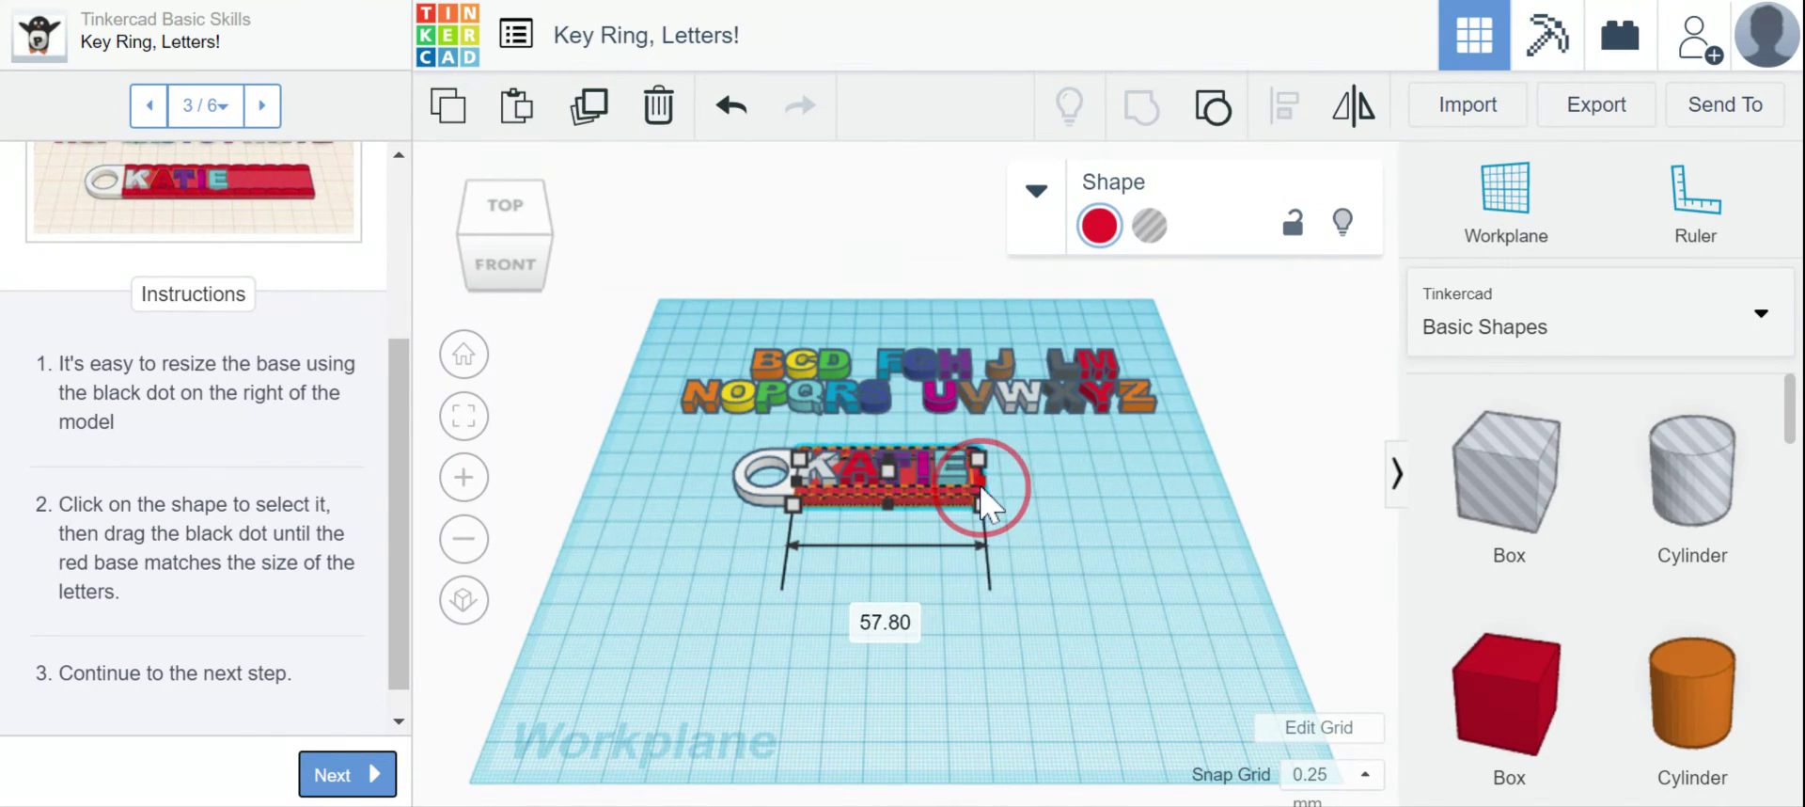
drag(980, 487, 972, 483)
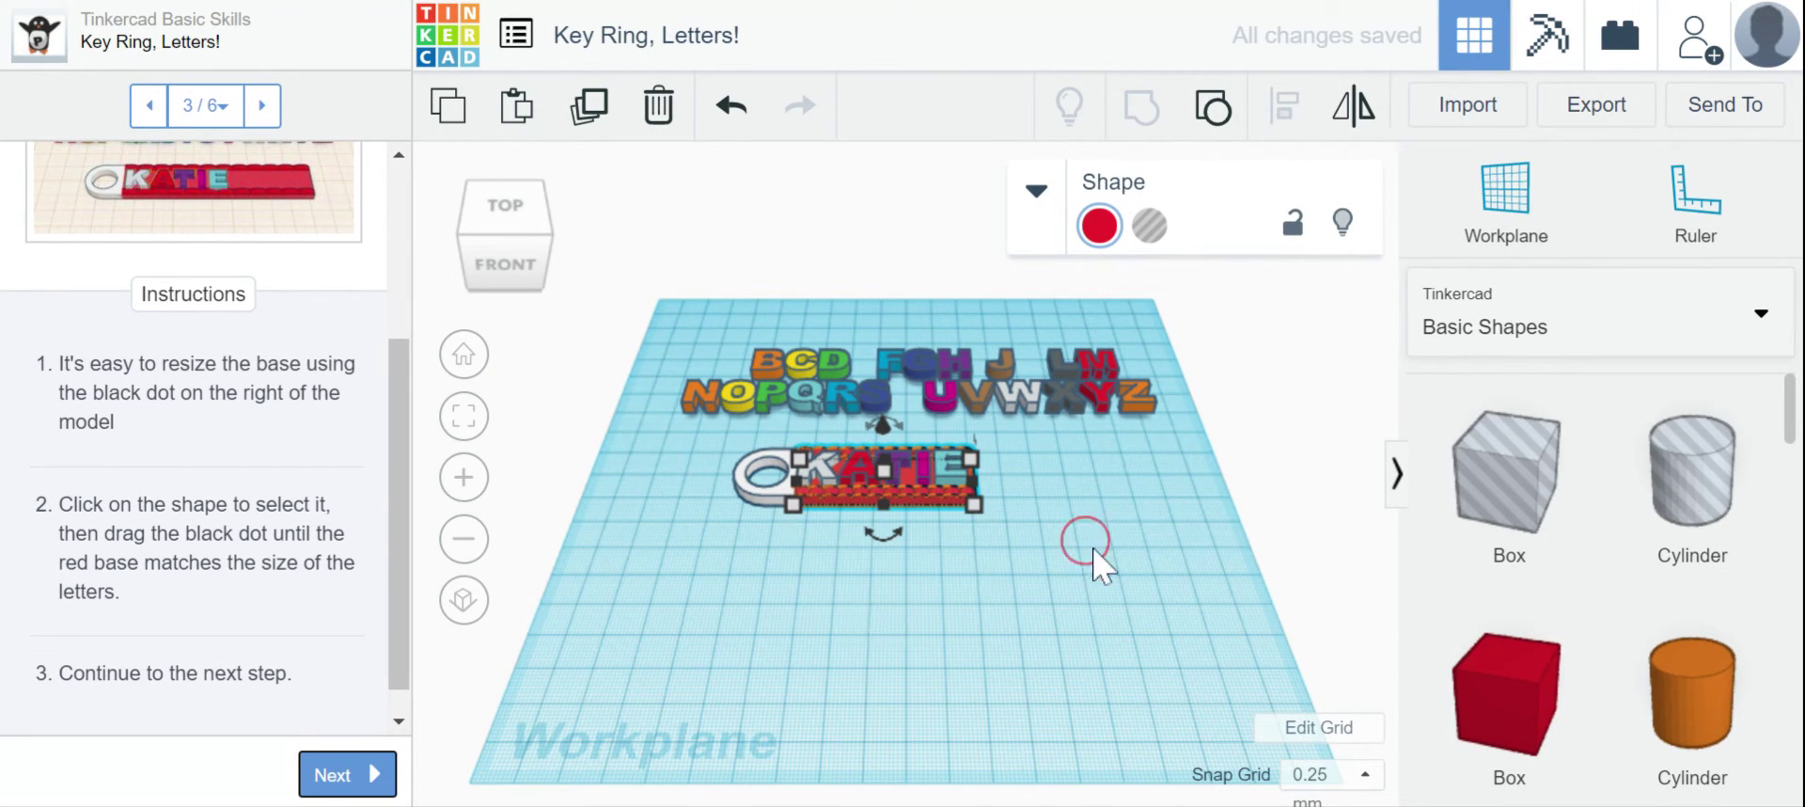
middle_drag(1100, 590, 1049, 625)
click(476, 203)
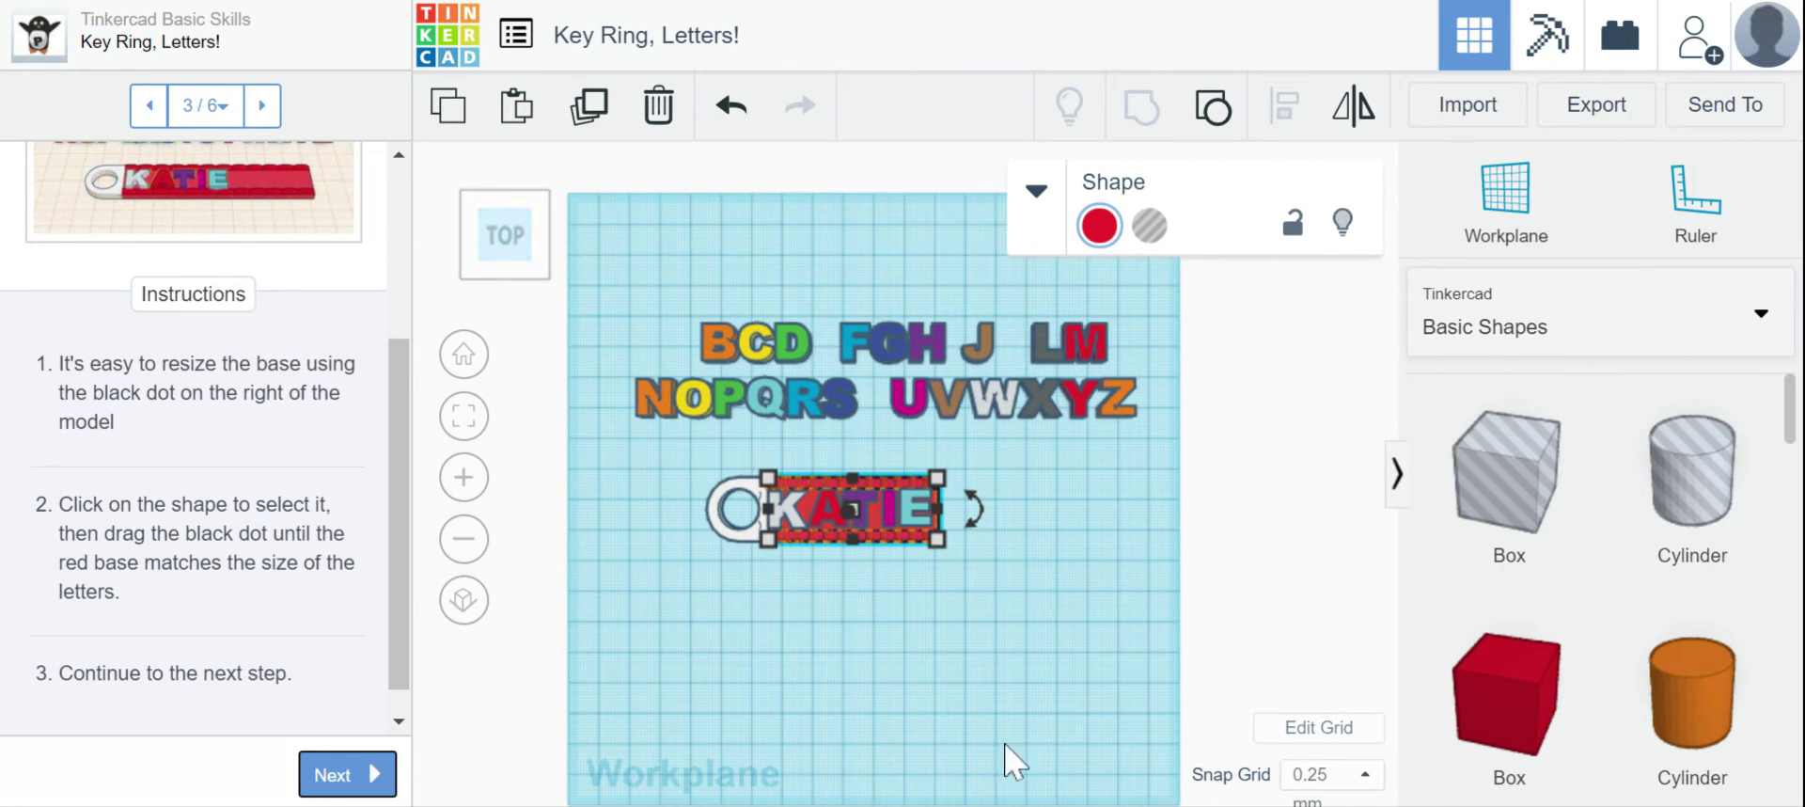
click(982, 719)
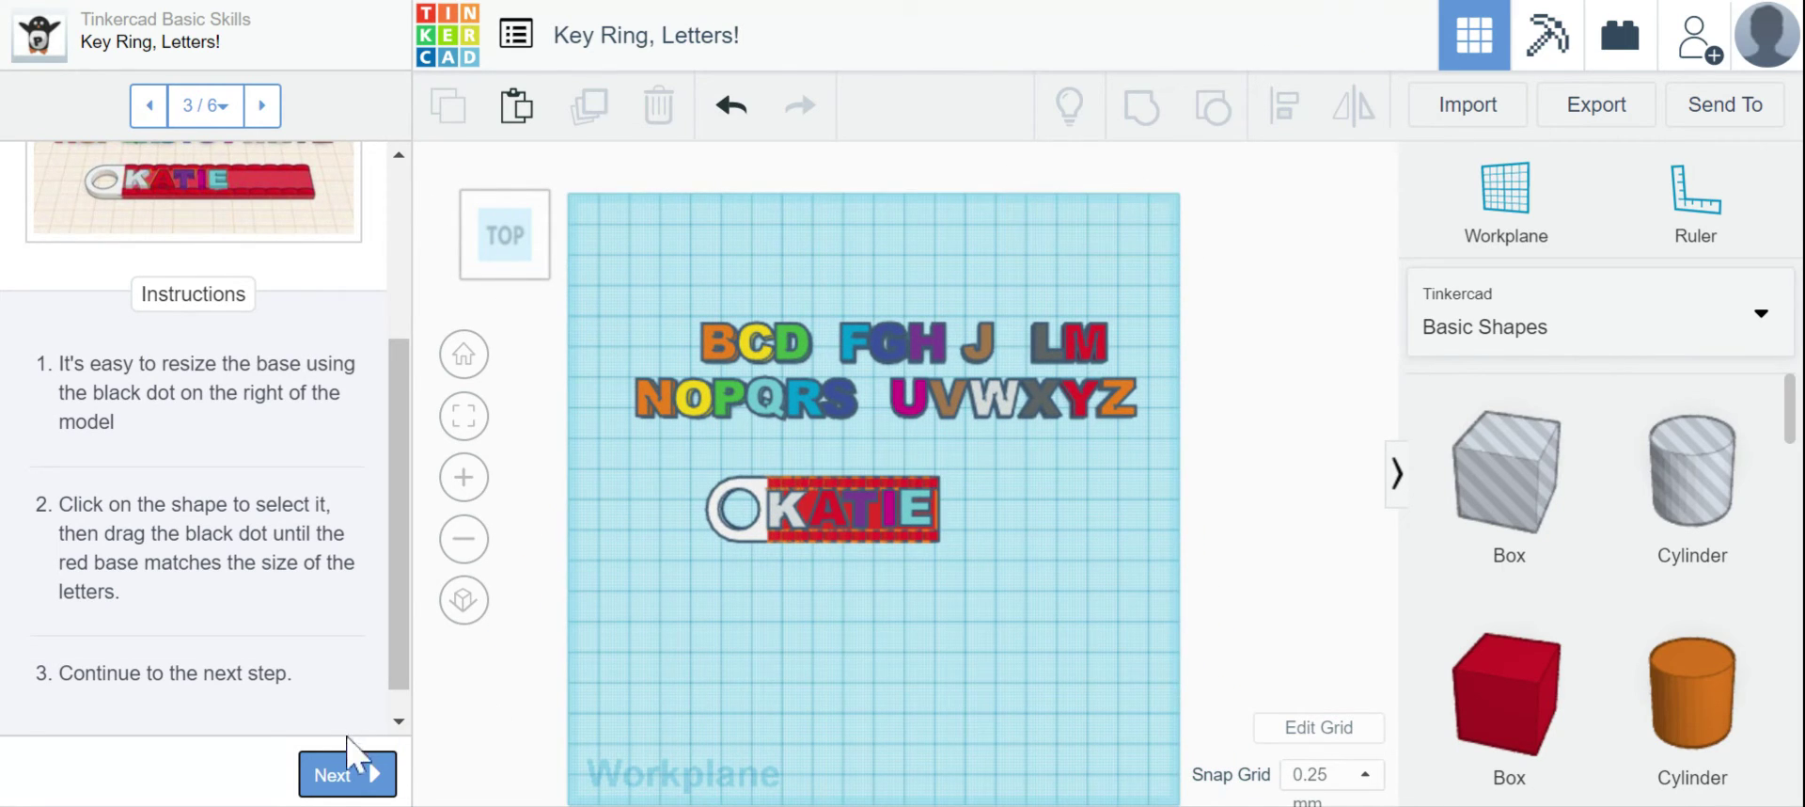
click(343, 769)
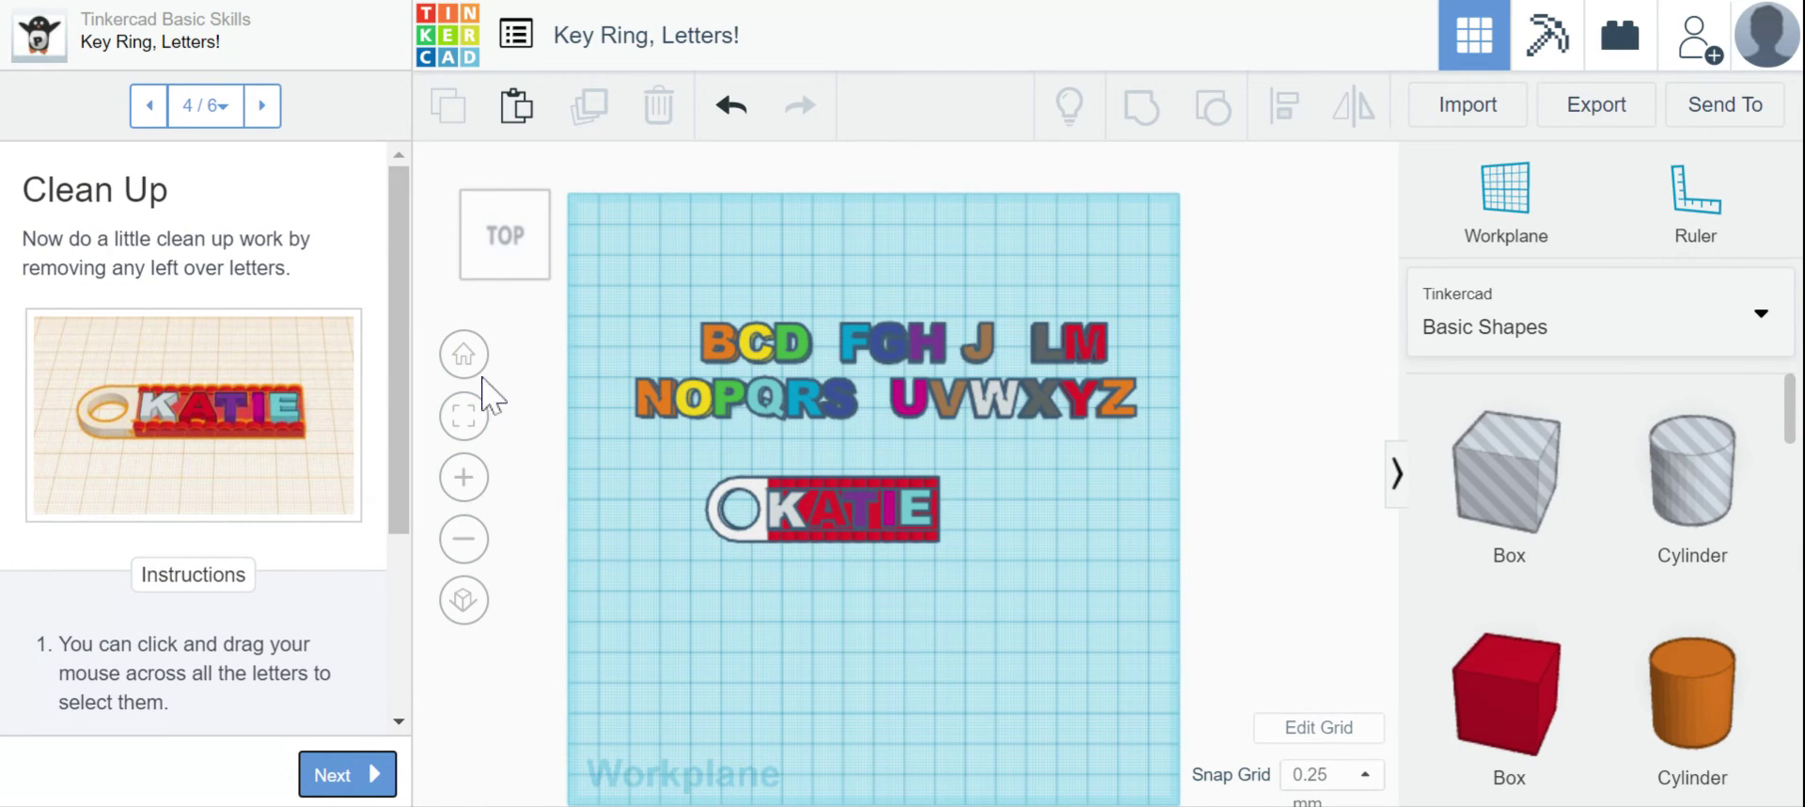
Step: From the Home view, box-select the unused alphabet letters and press Delete
click(464, 354)
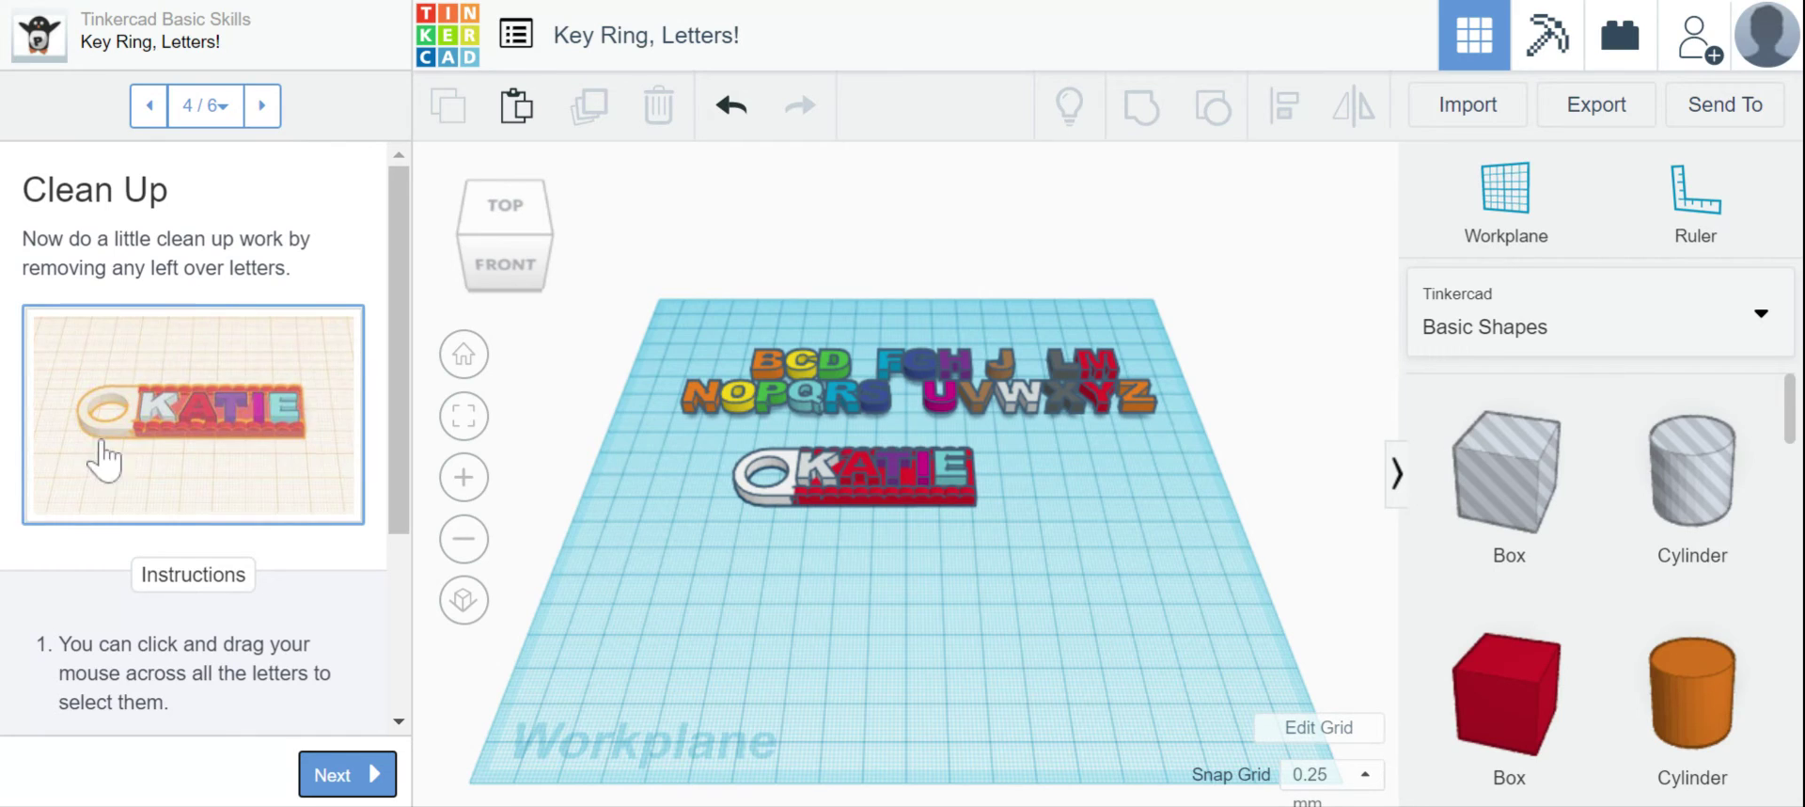
scroll(250, 524, down, 3)
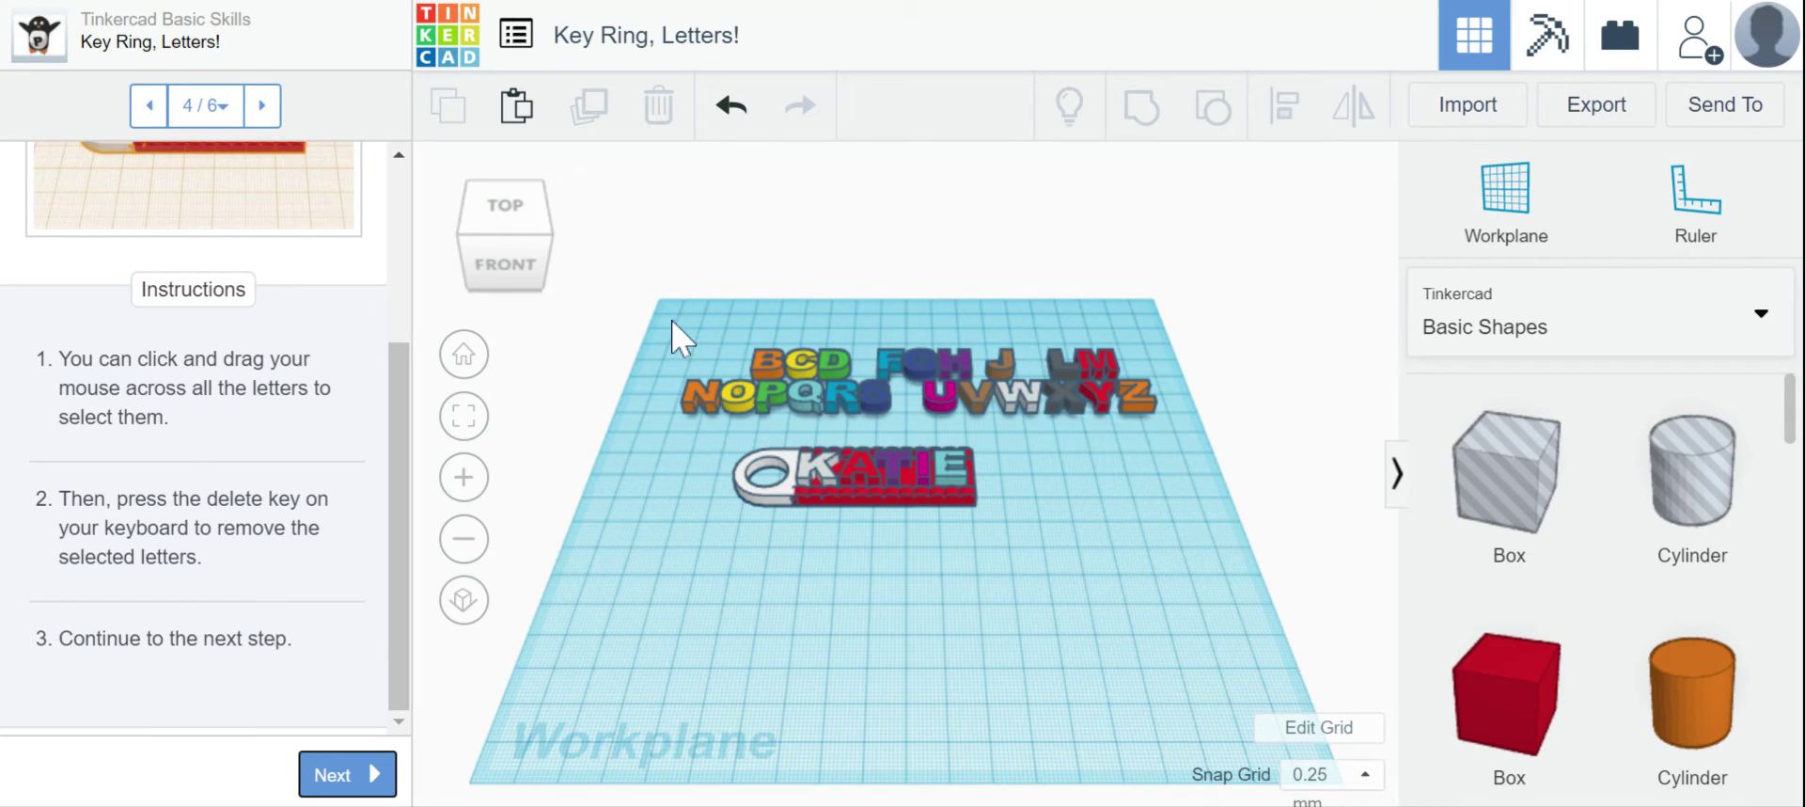
drag(685, 327, 1179, 410)
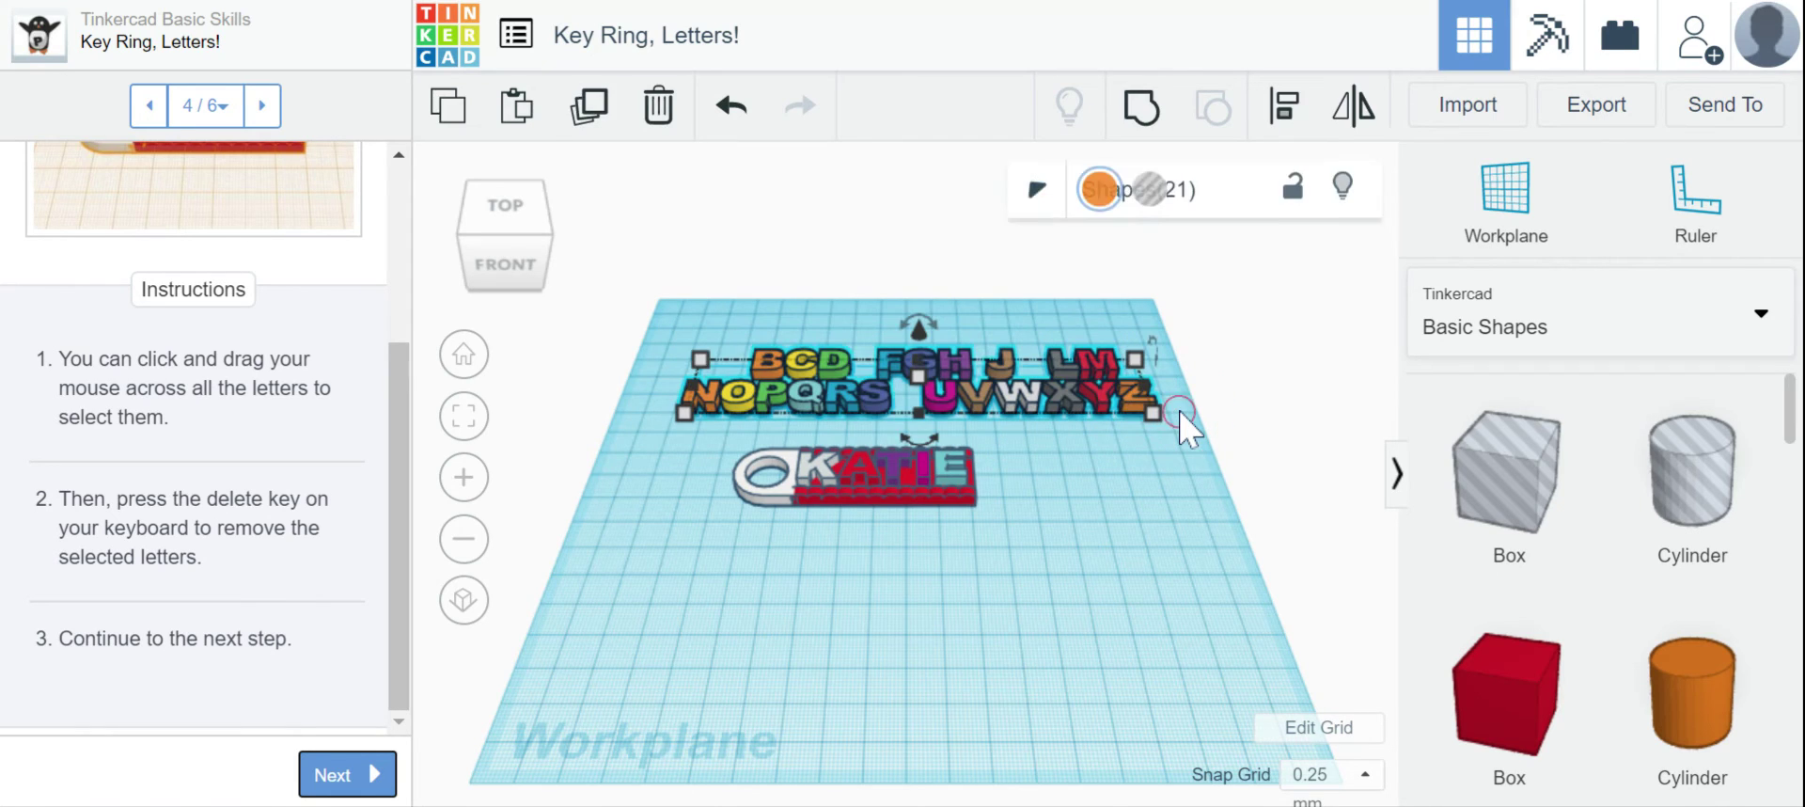
key(Delete)
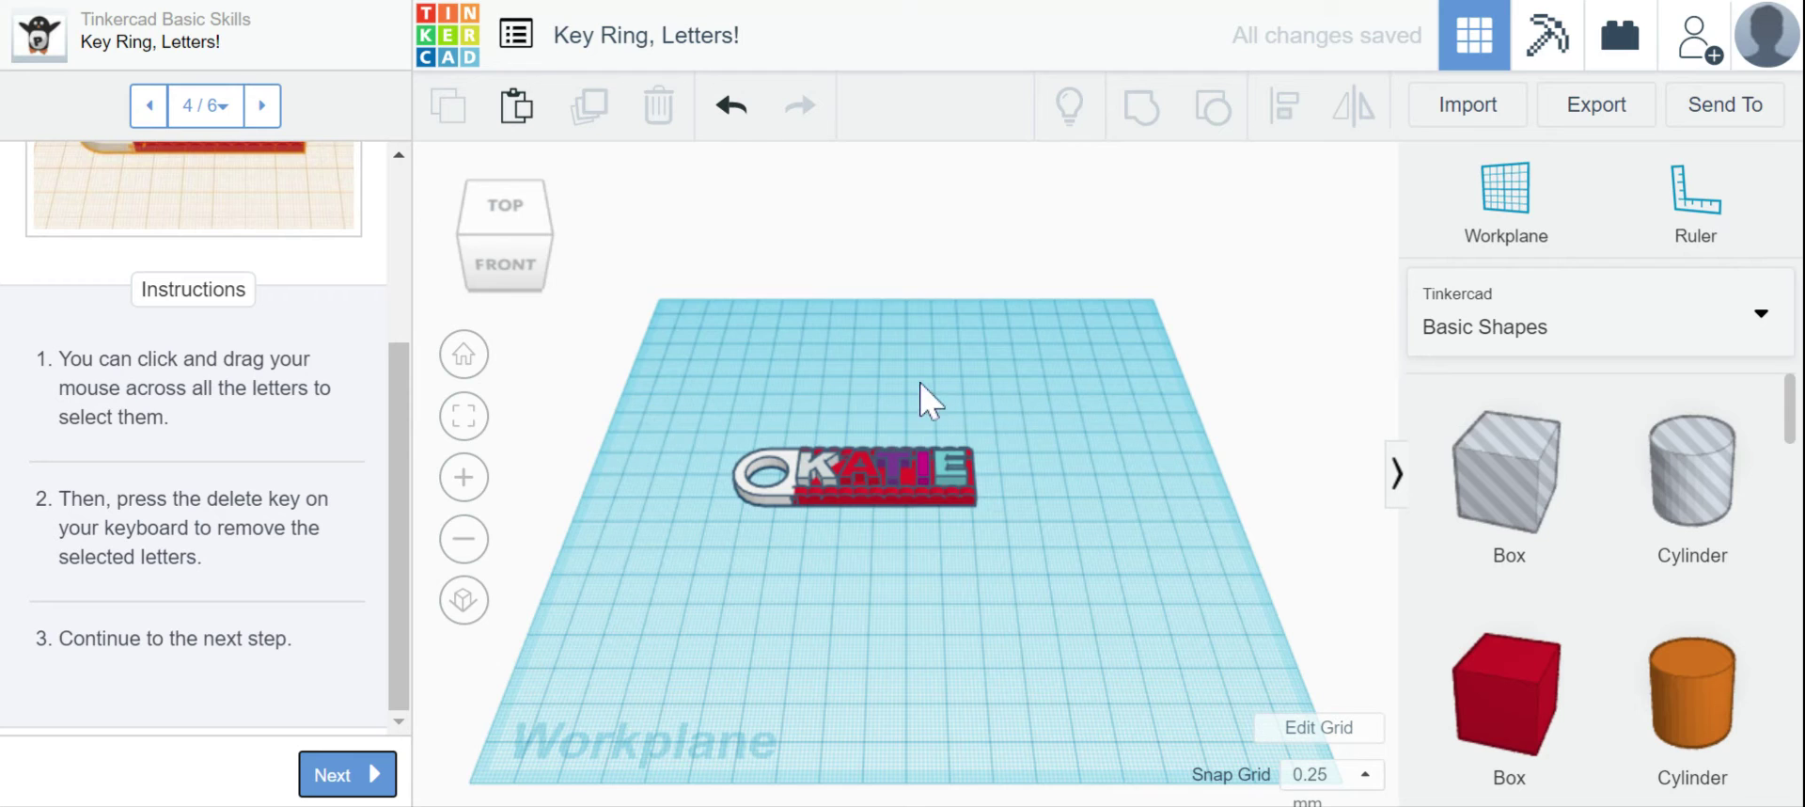
click(343, 773)
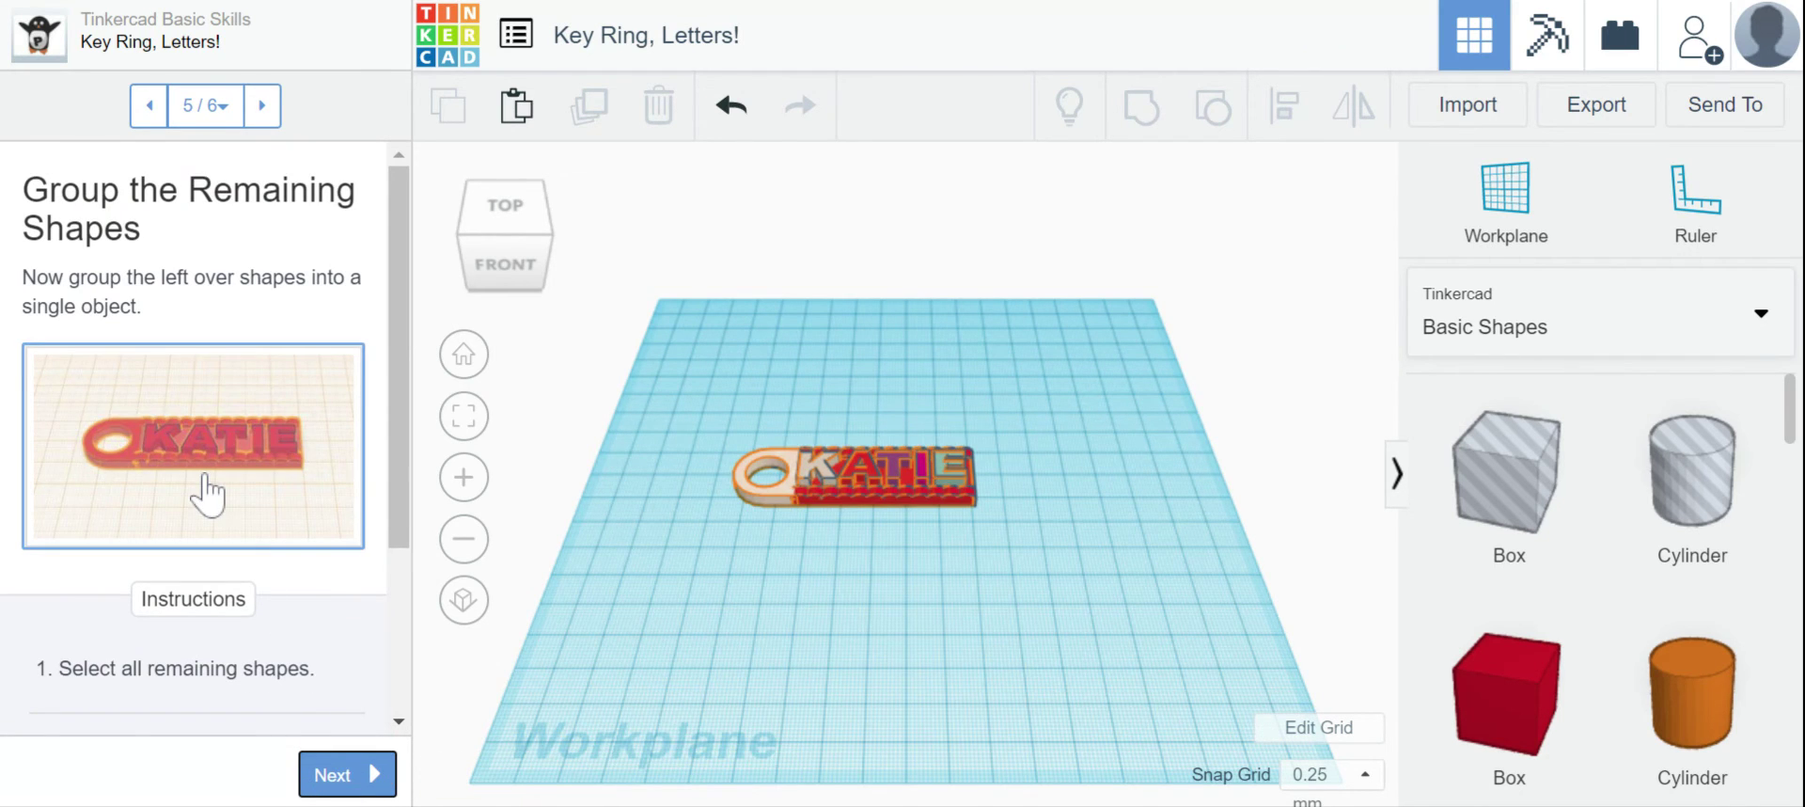
Step: Group the seven KATIE key-ring shapes and drag the group toward the front
scroll(201, 483, down, 3)
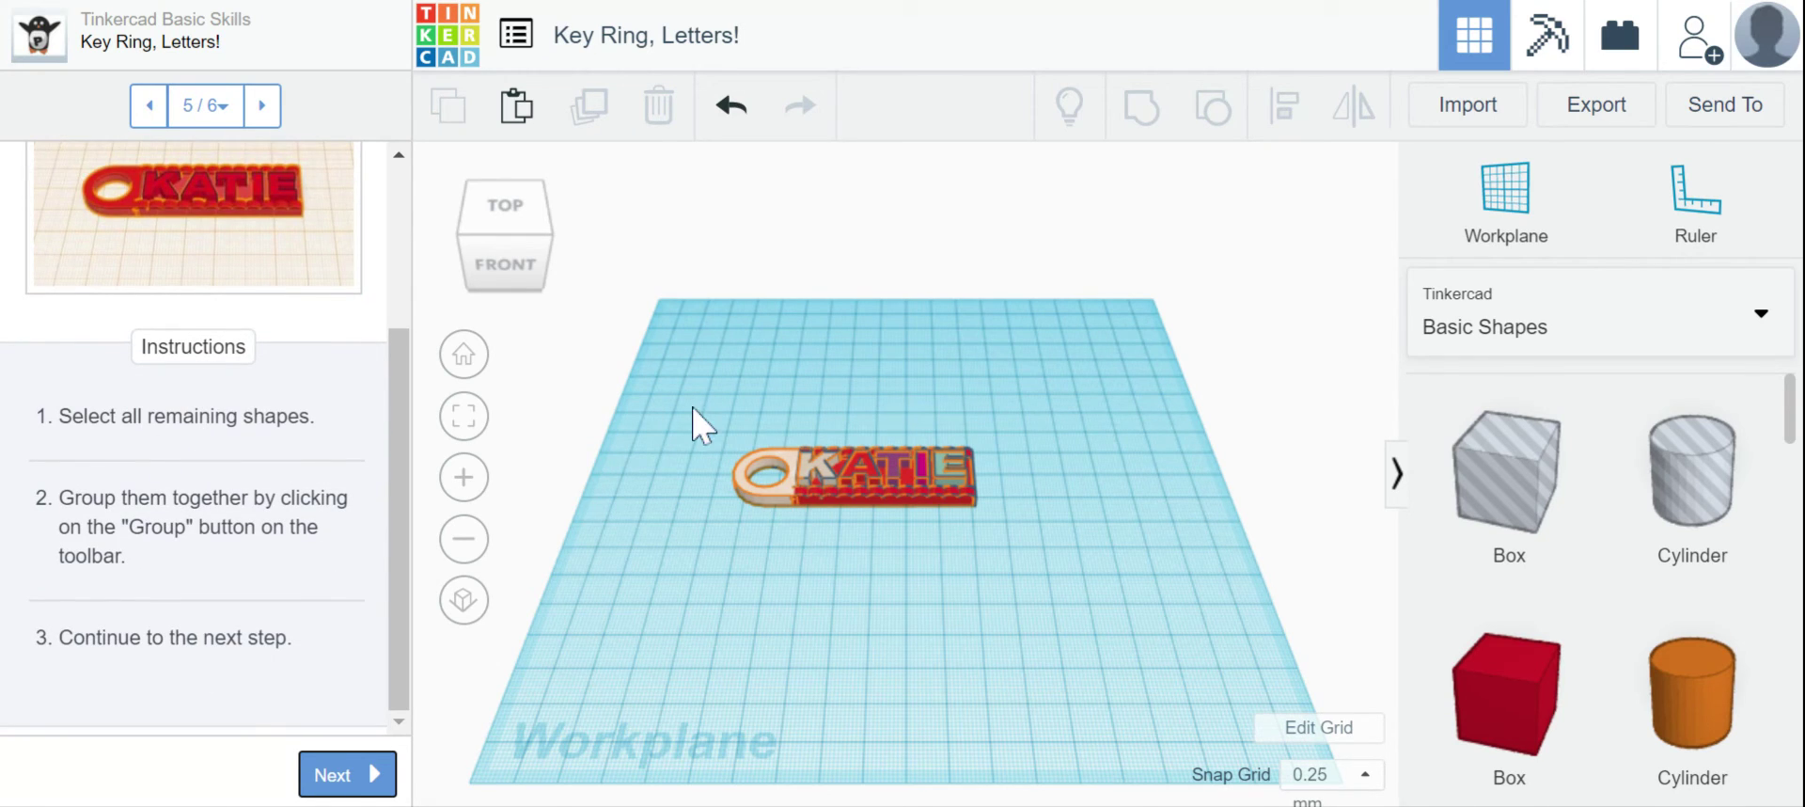
drag(705, 430, 1086, 564)
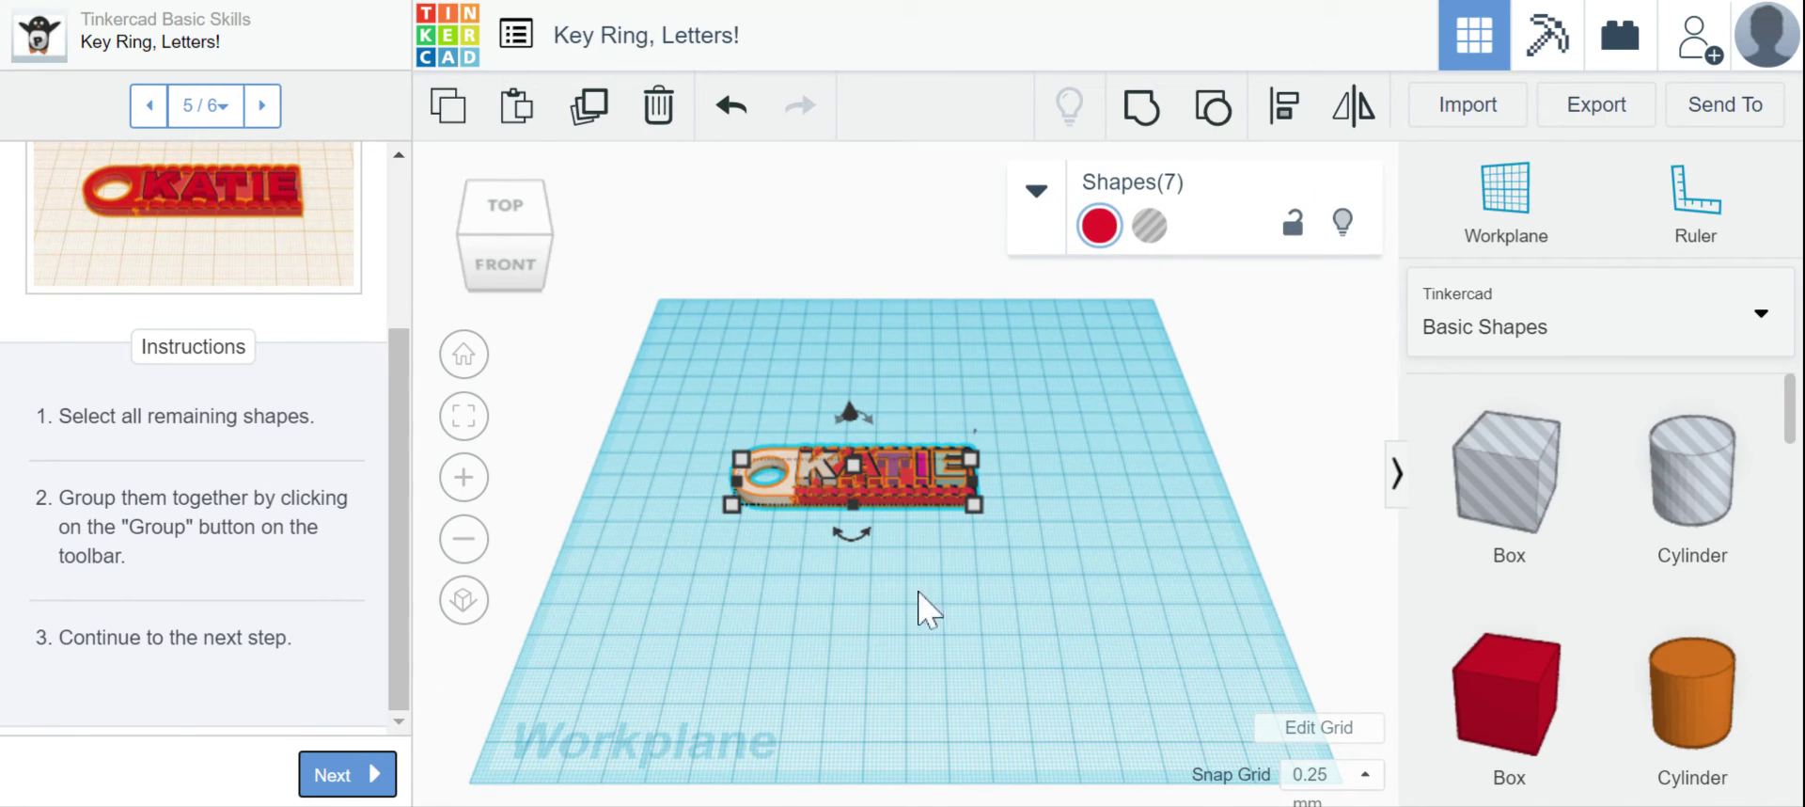
click(1143, 124)
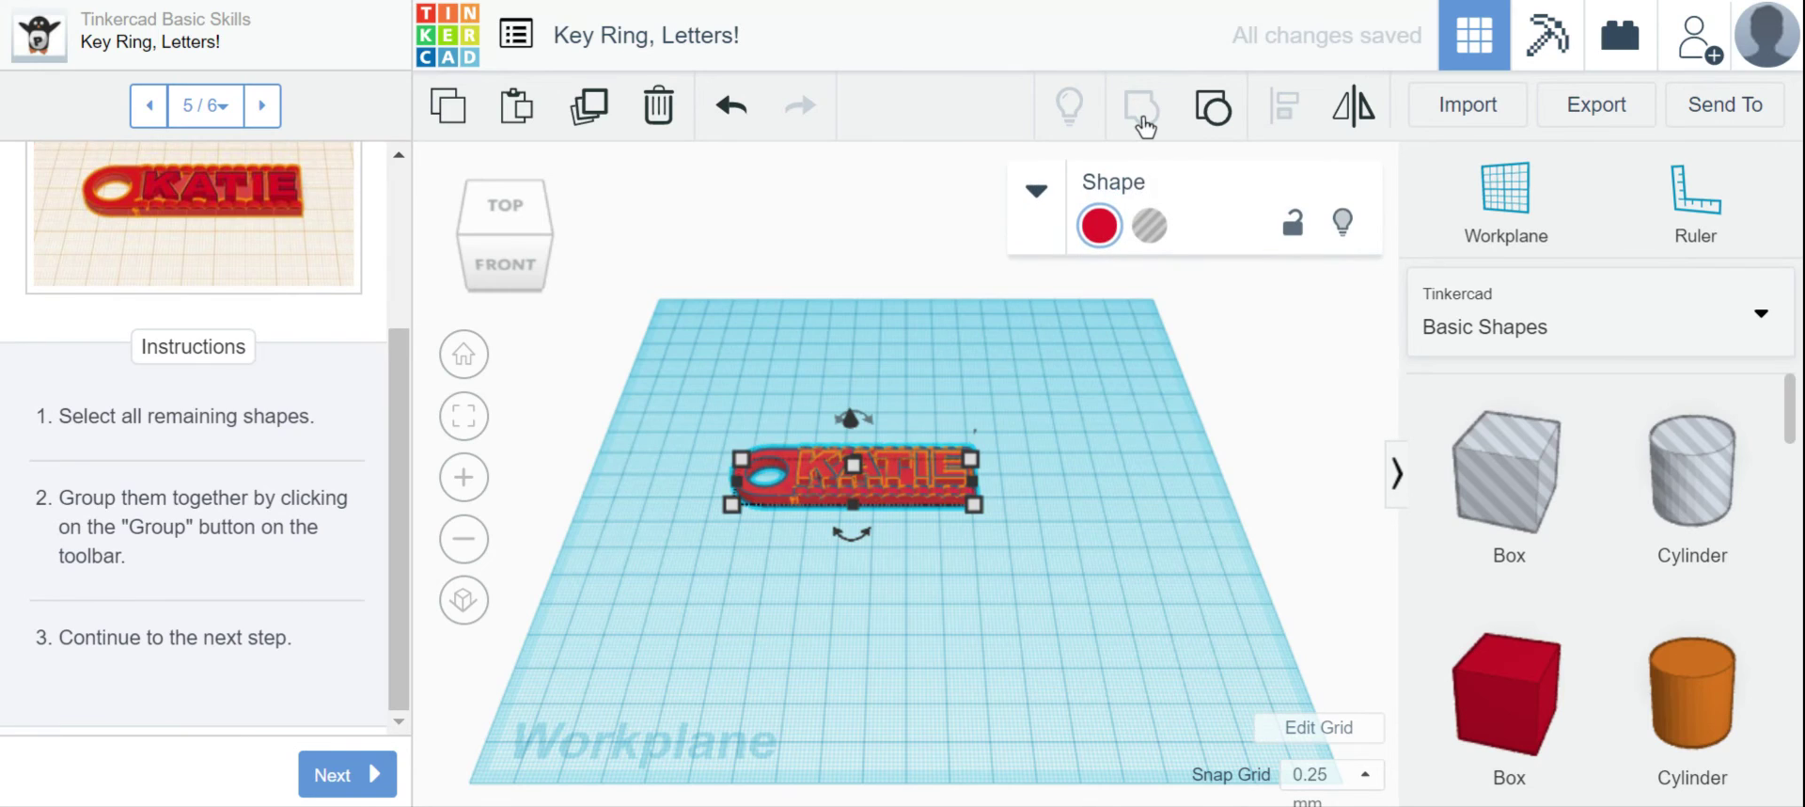
click(1119, 592)
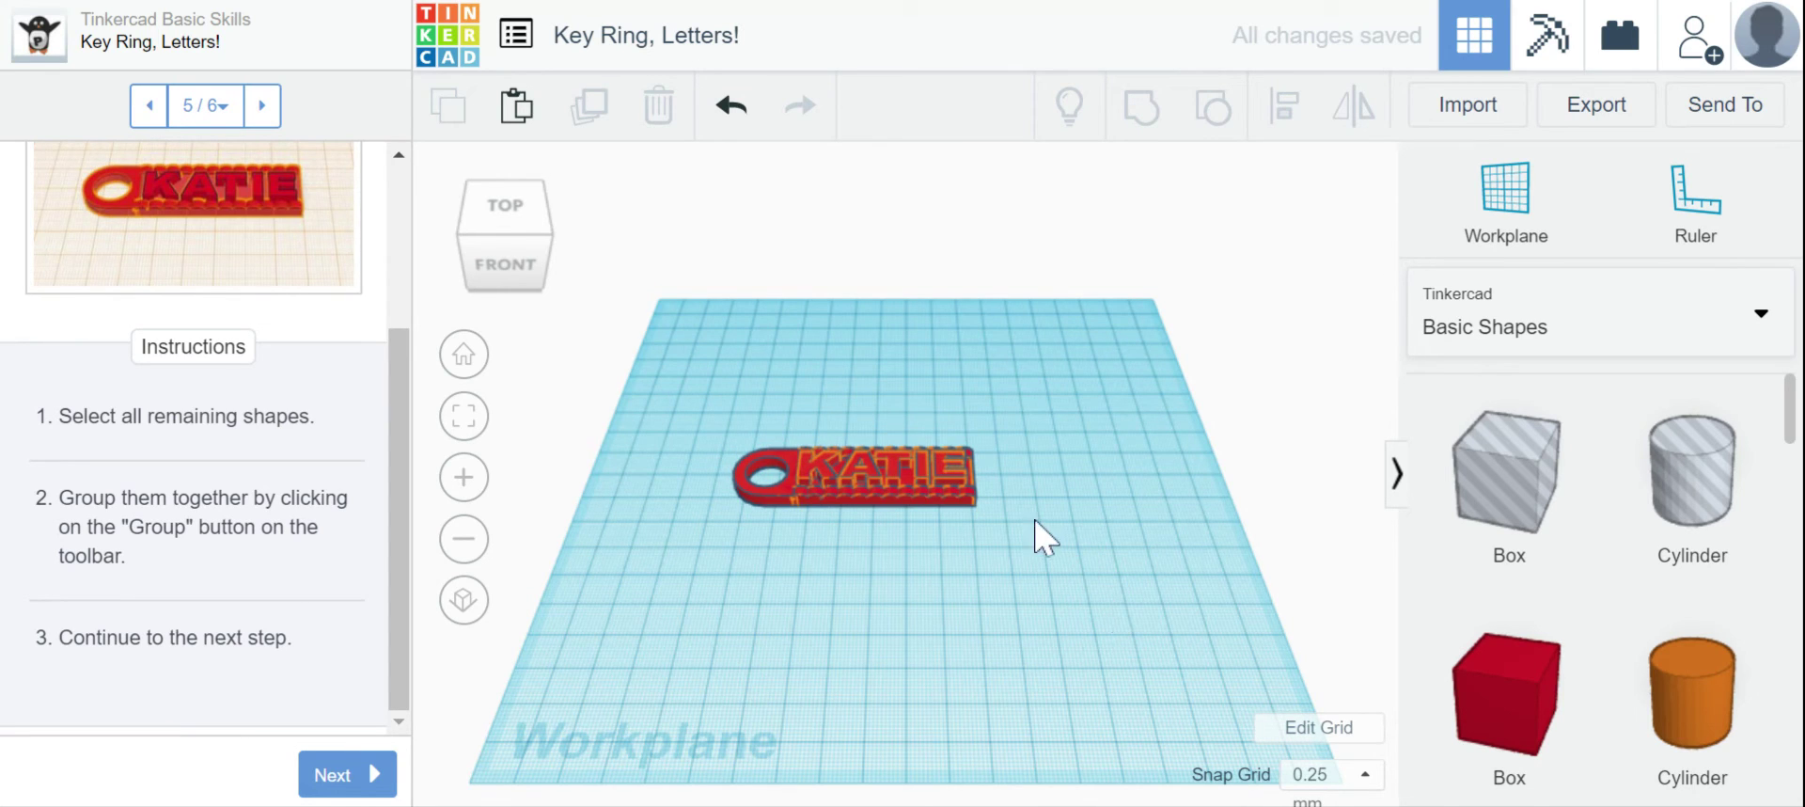
click(835, 489)
drag(835, 506, 837, 724)
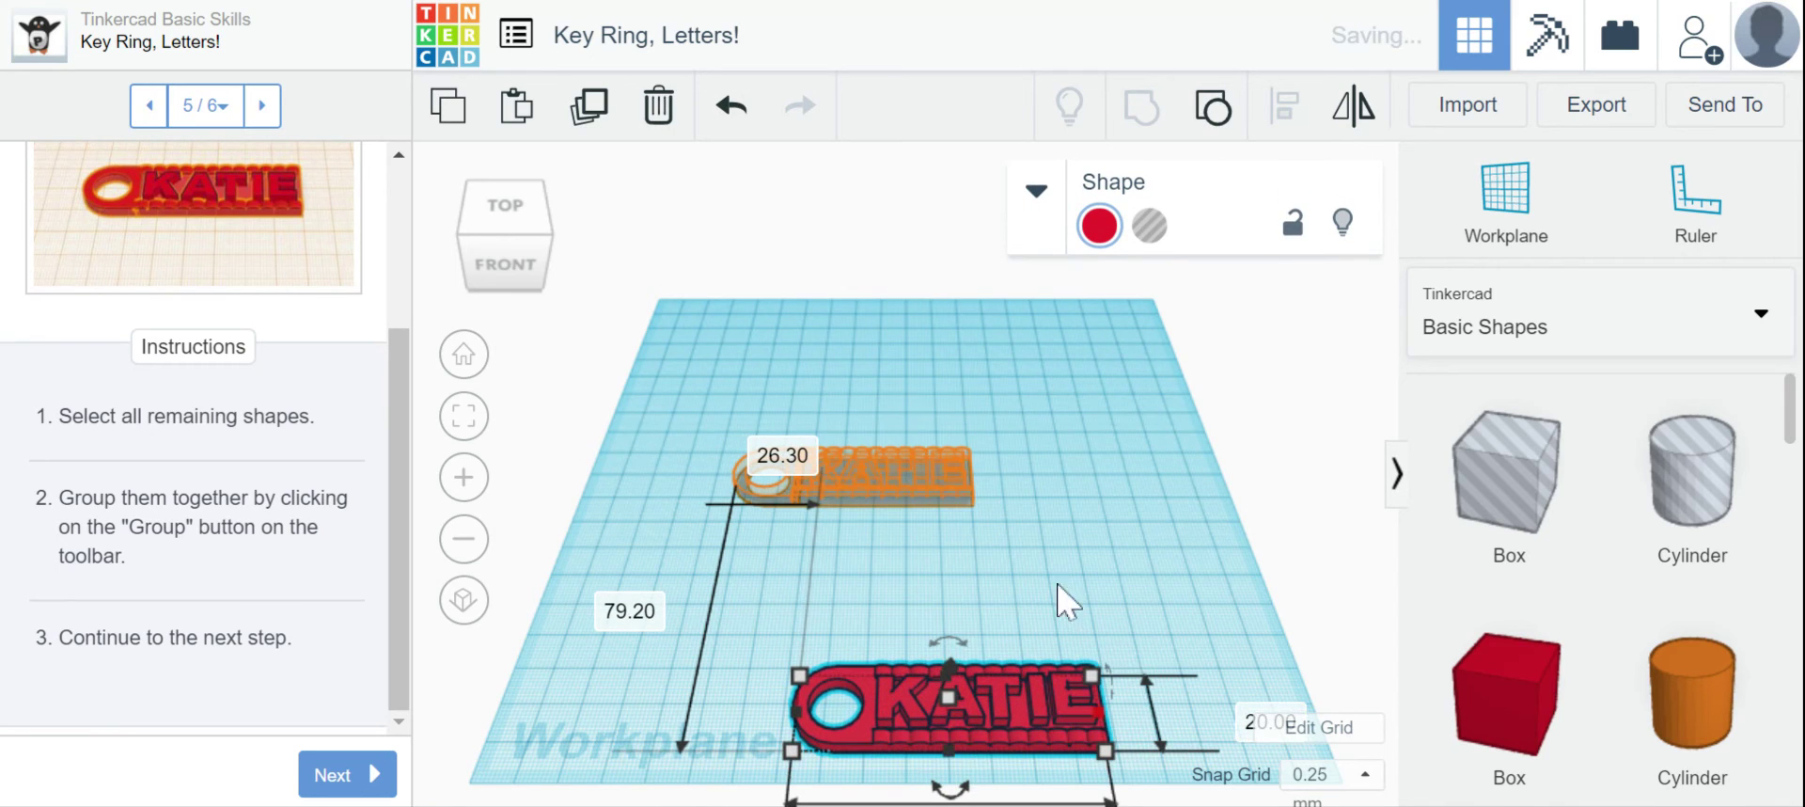
Step: Reach the Congratulations step, reset the tutorial with Yes, and return to step 2
click(368, 774)
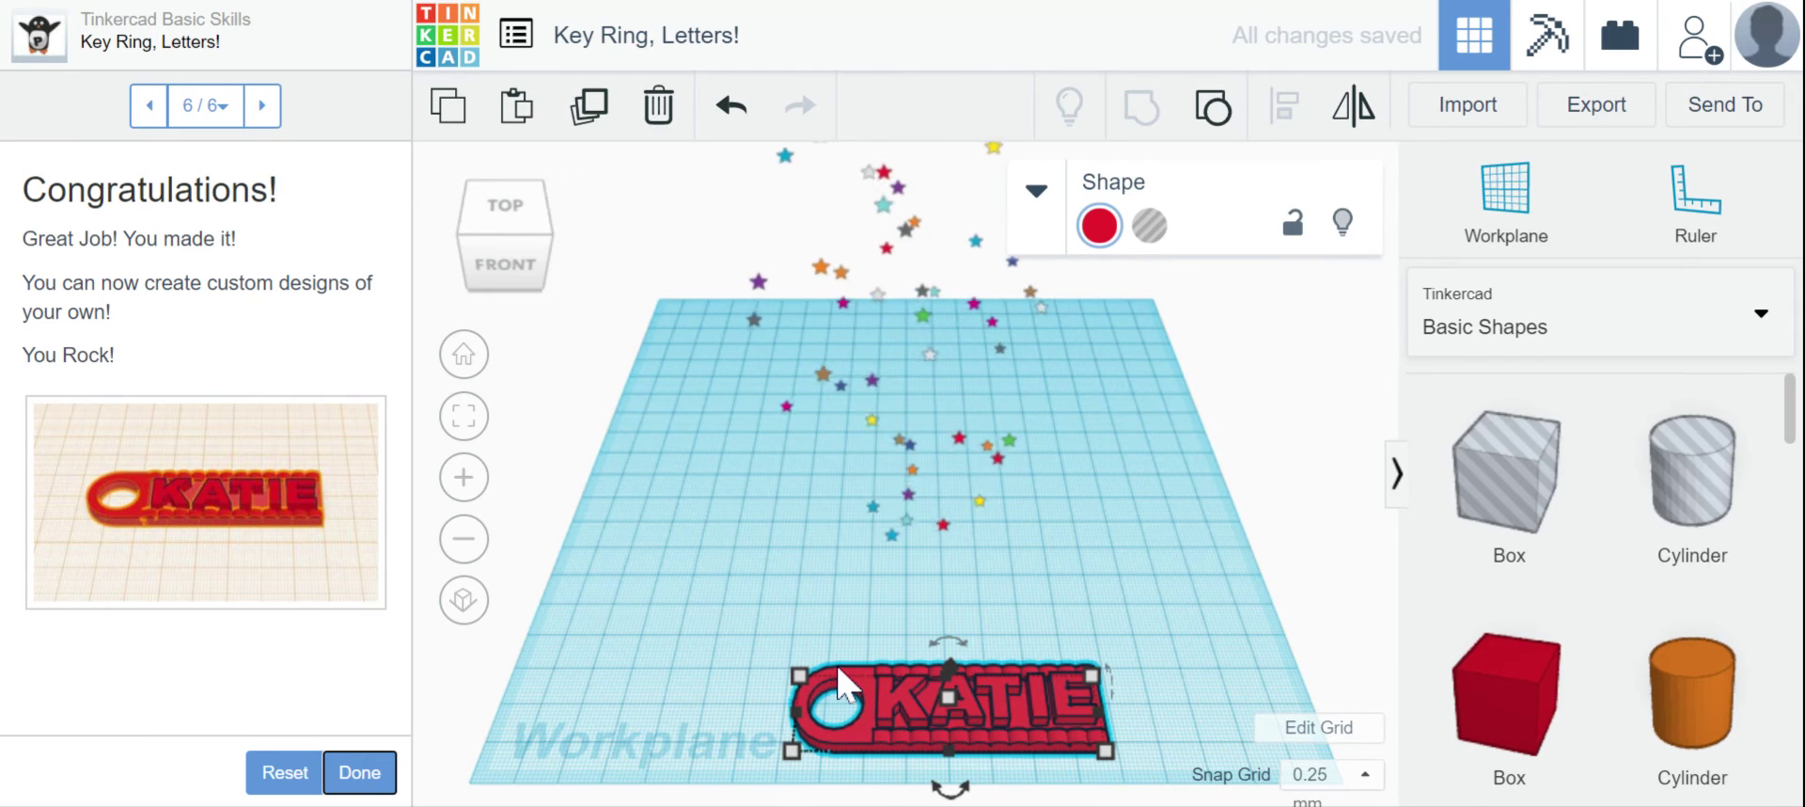
click(283, 772)
click(1279, 488)
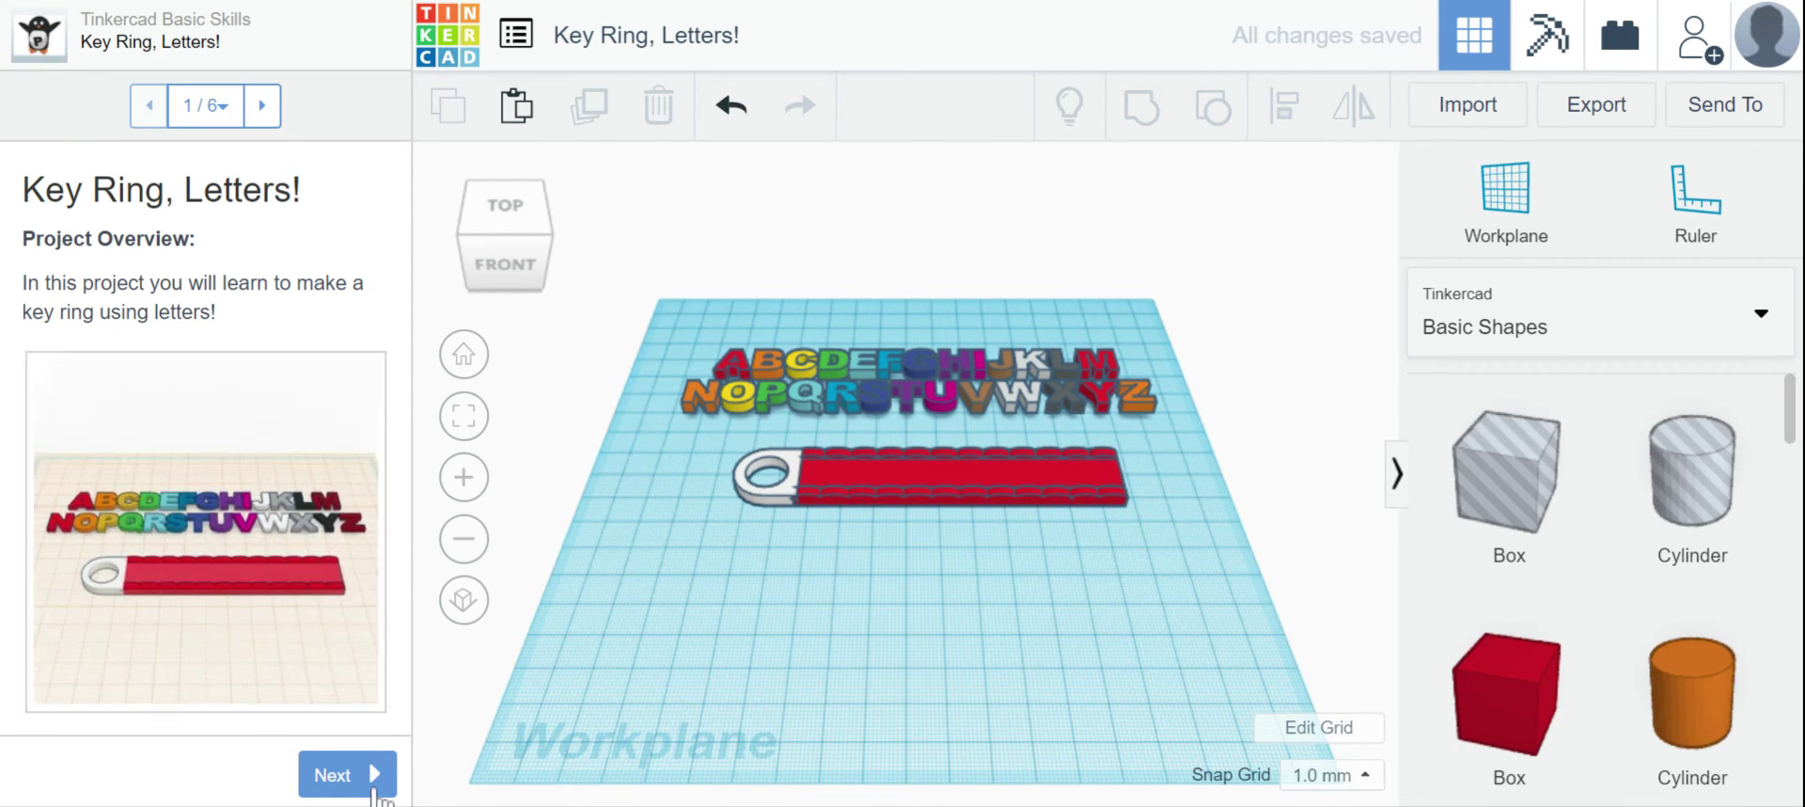
click(359, 788)
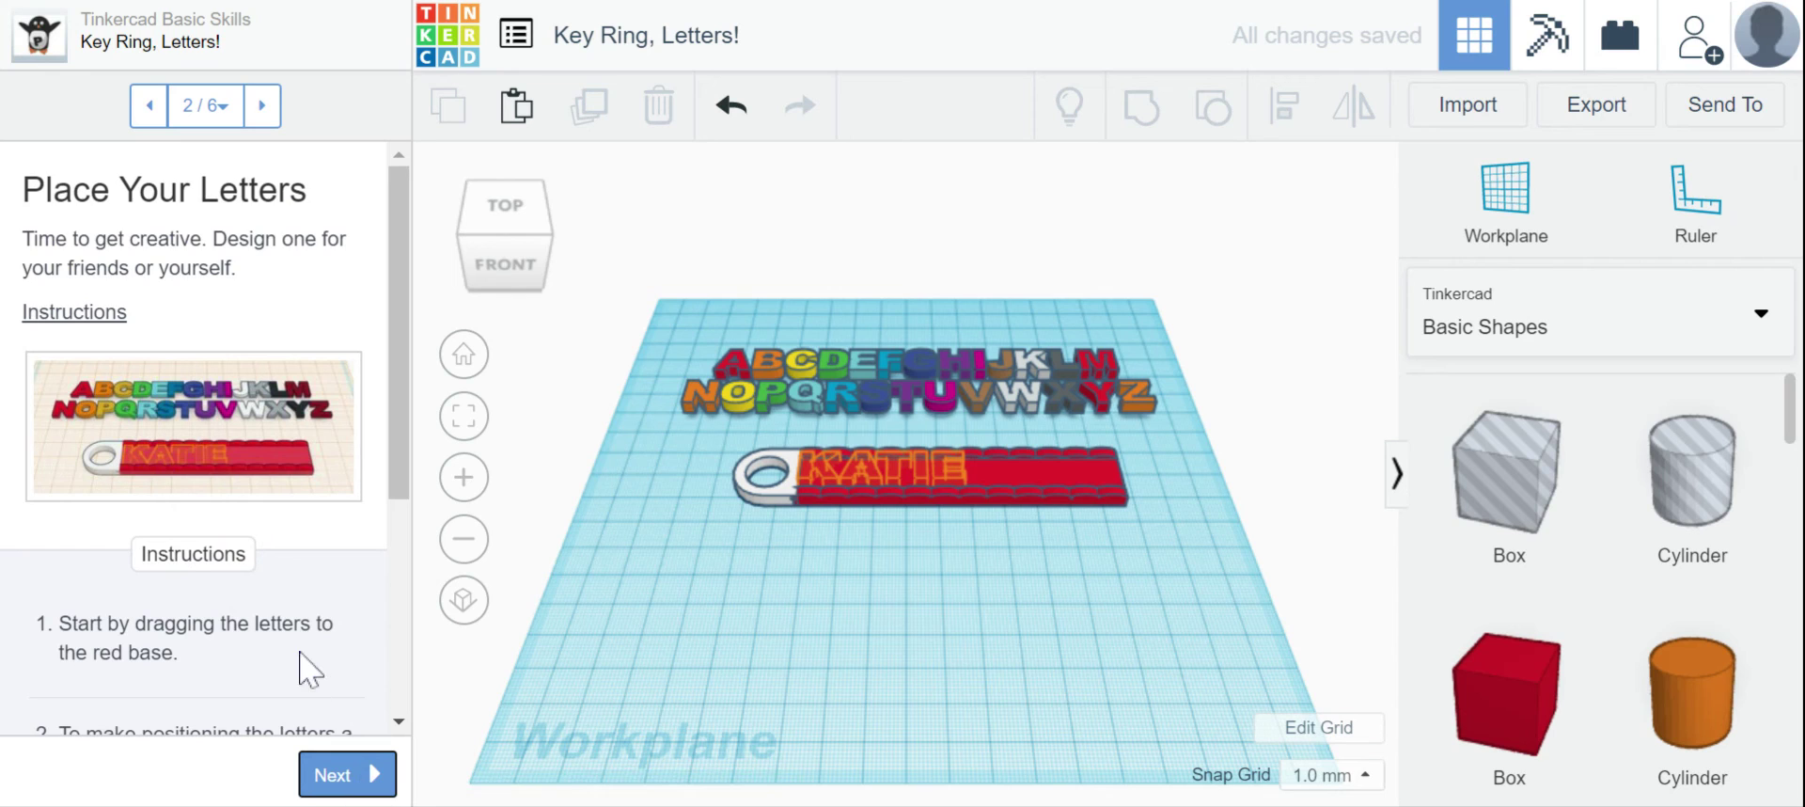
Step: Switch to a top-down view and place letters A and M on the red base
scroll(310, 669, down, 3)
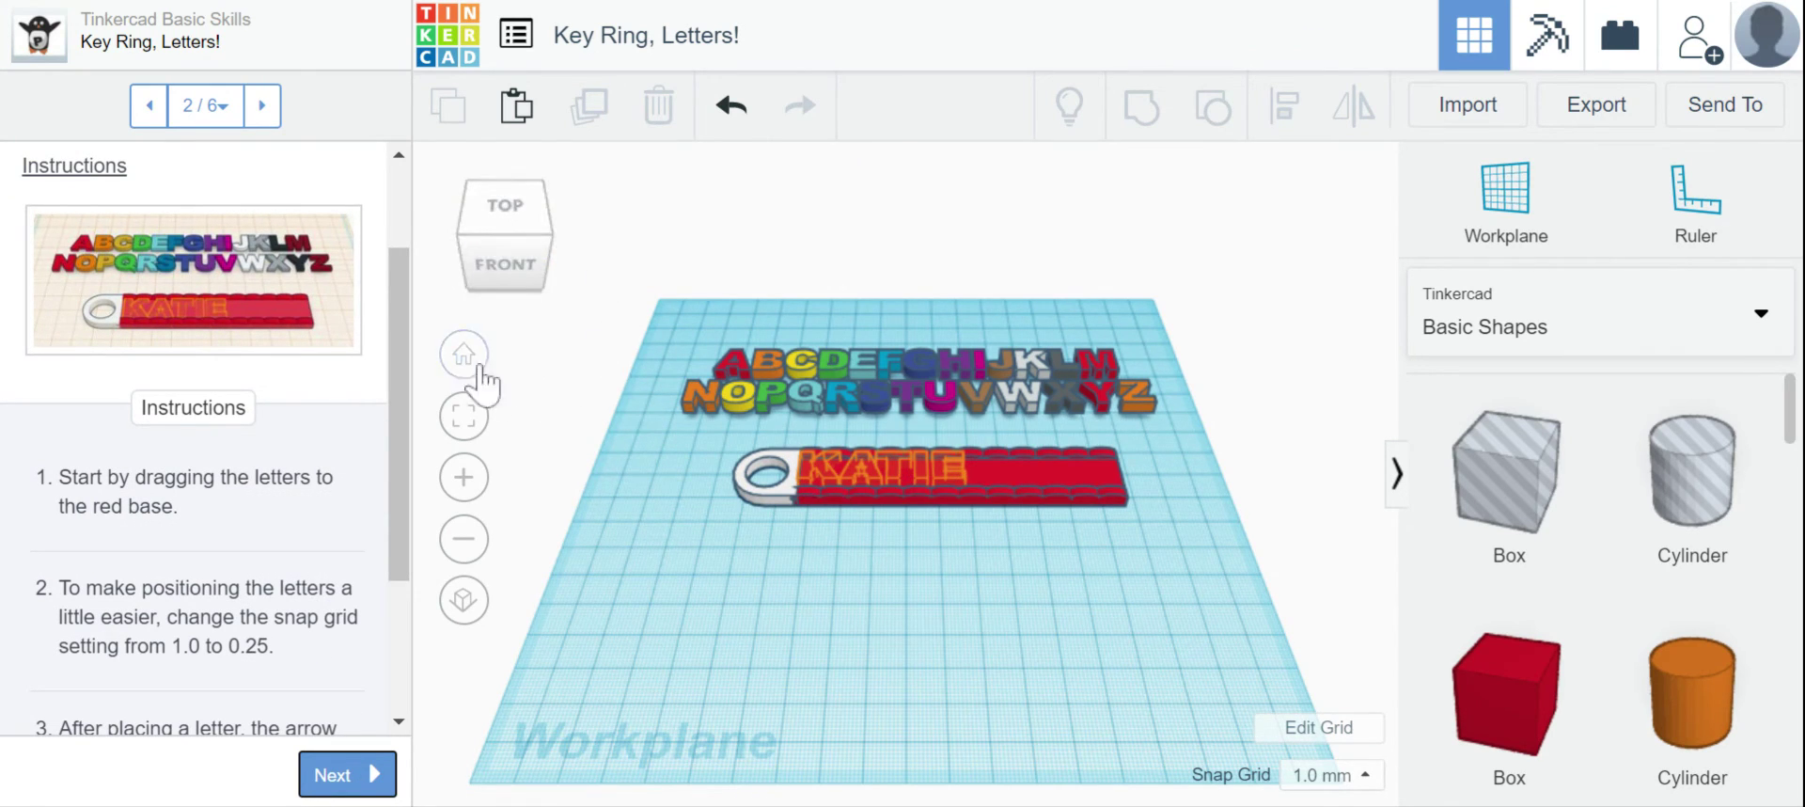
click(505, 205)
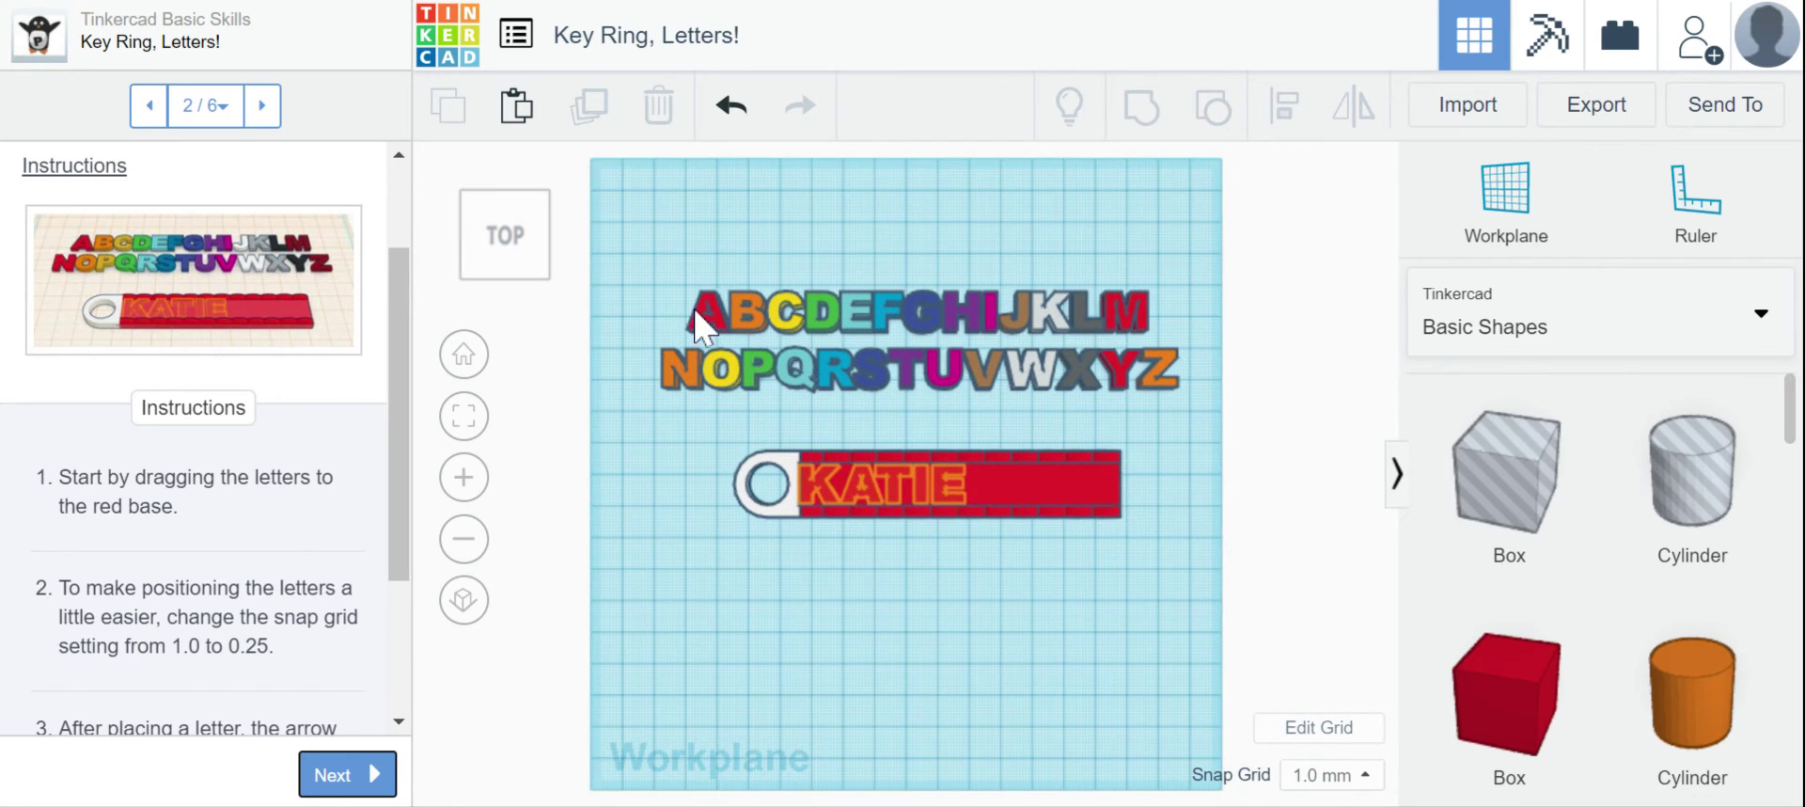
drag(698, 324, 811, 494)
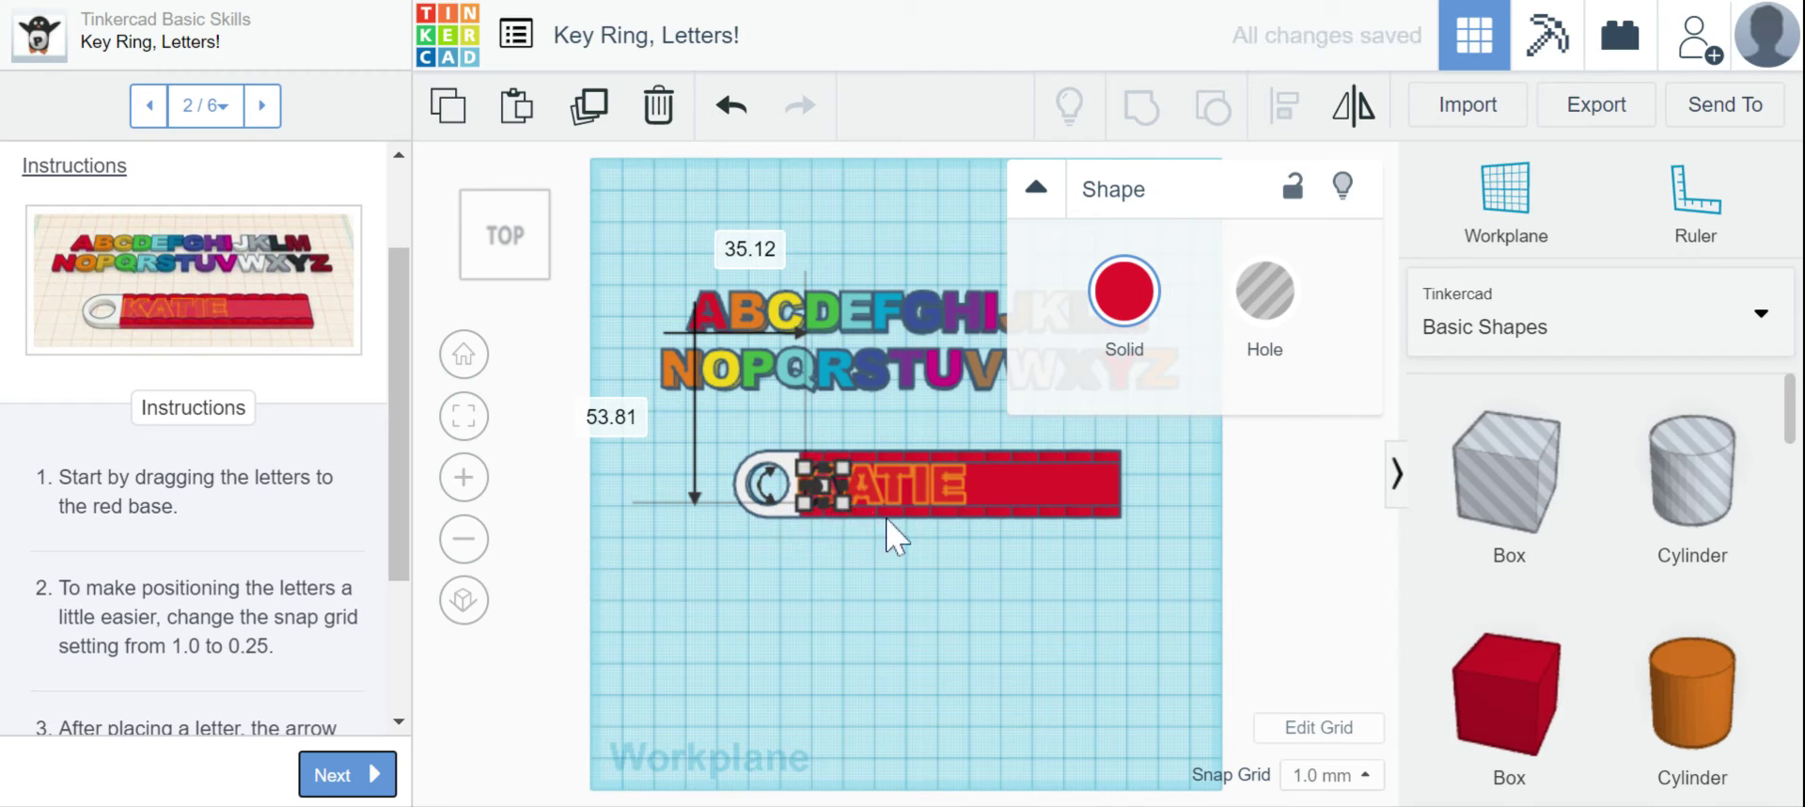
click(907, 571)
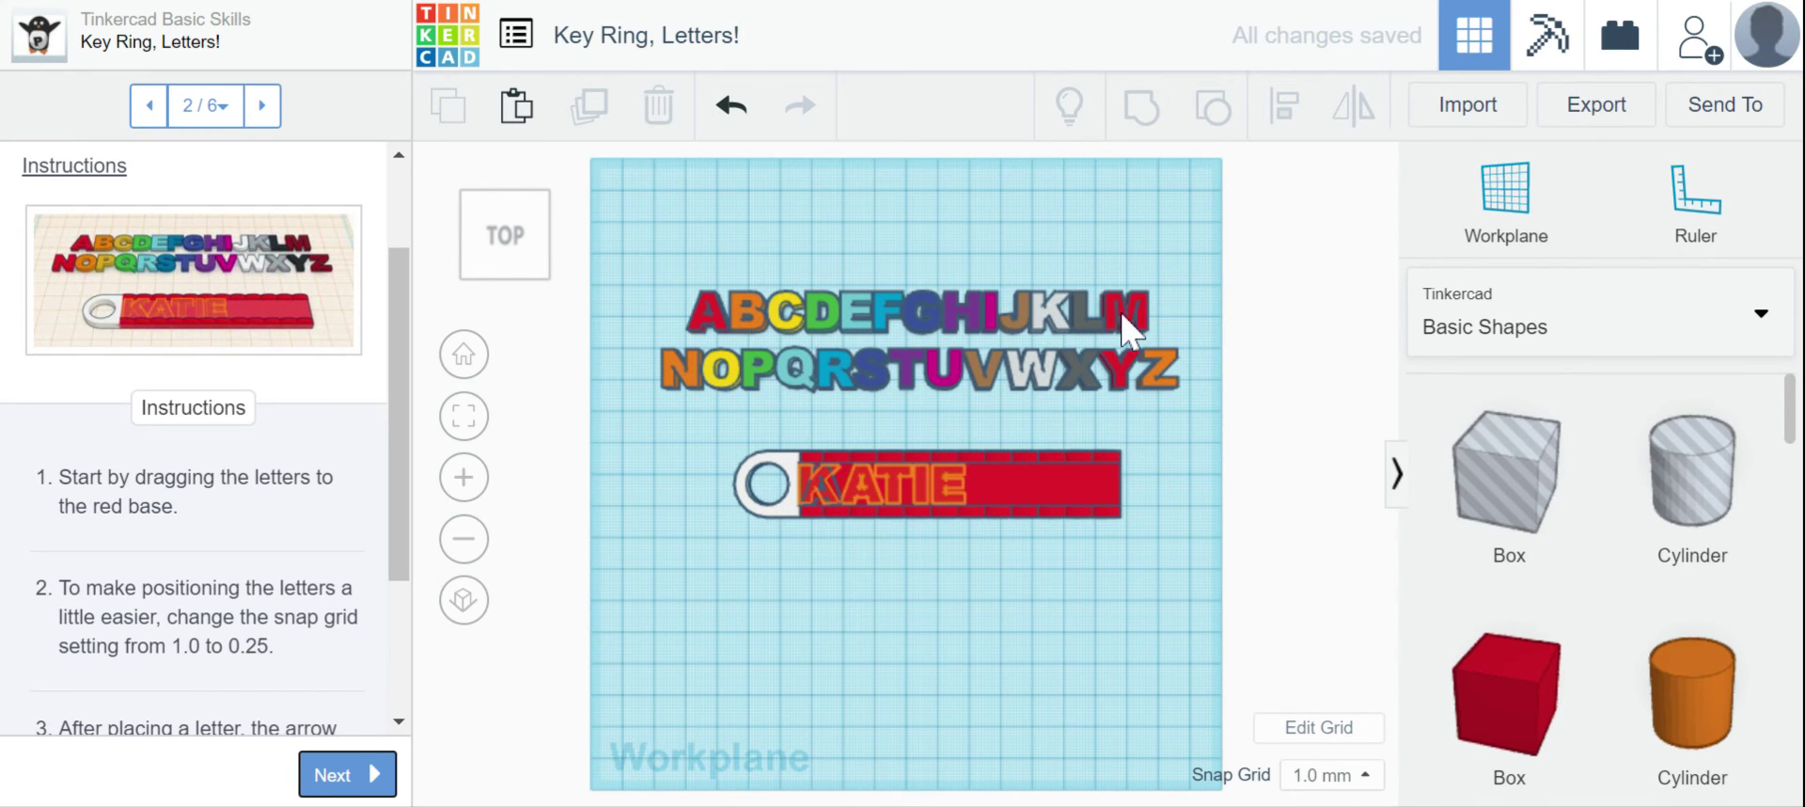
drag(1128, 322, 858, 487)
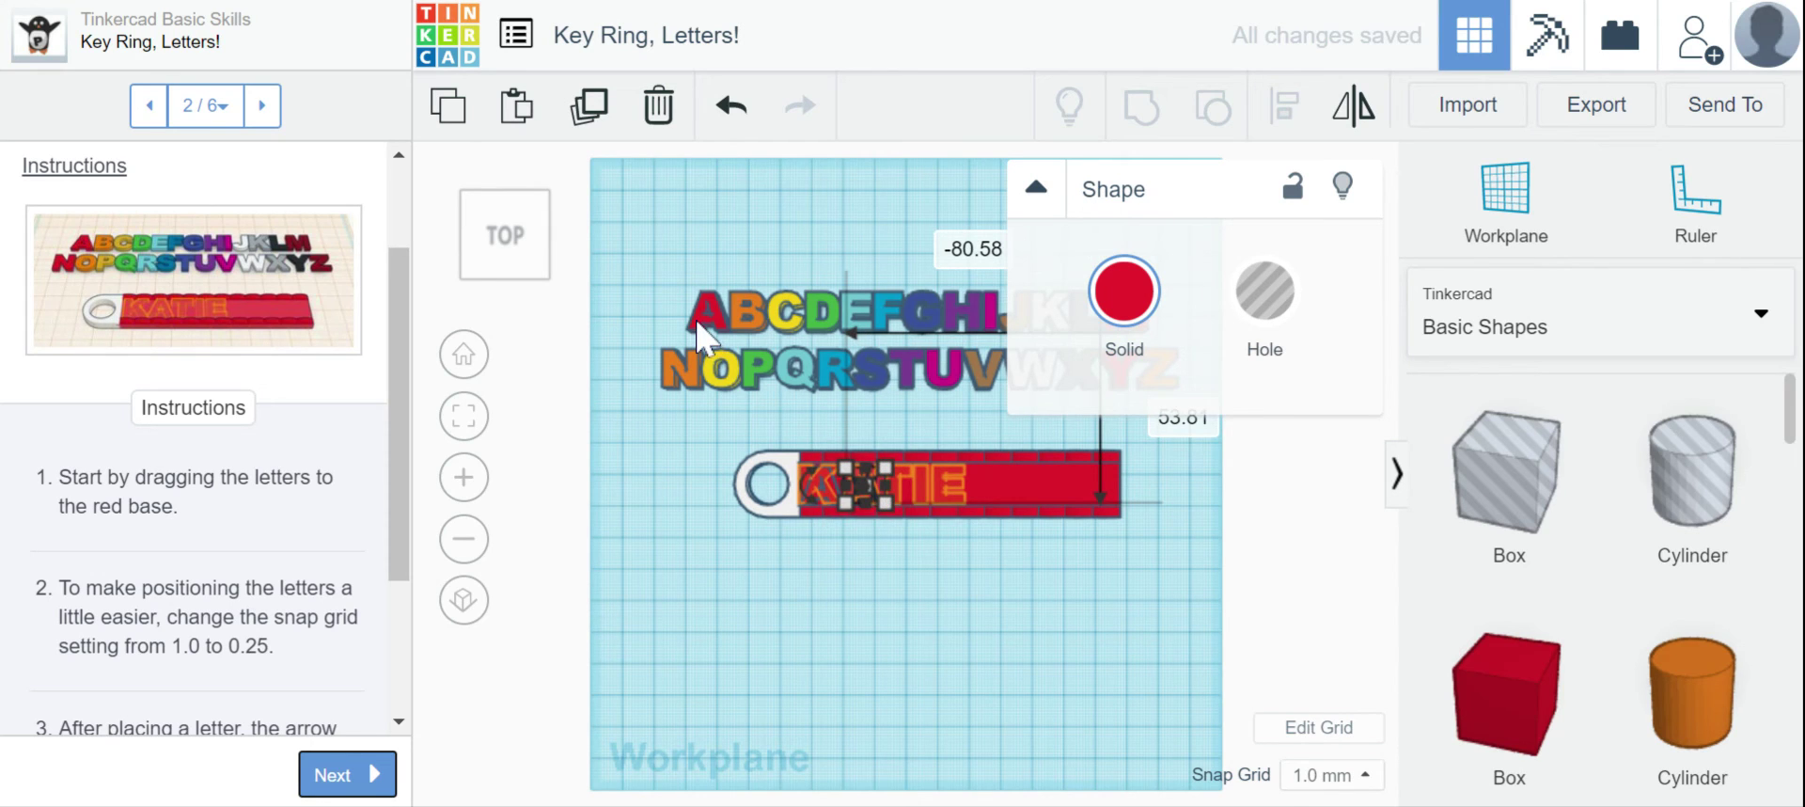
drag(695, 320, 664, 365)
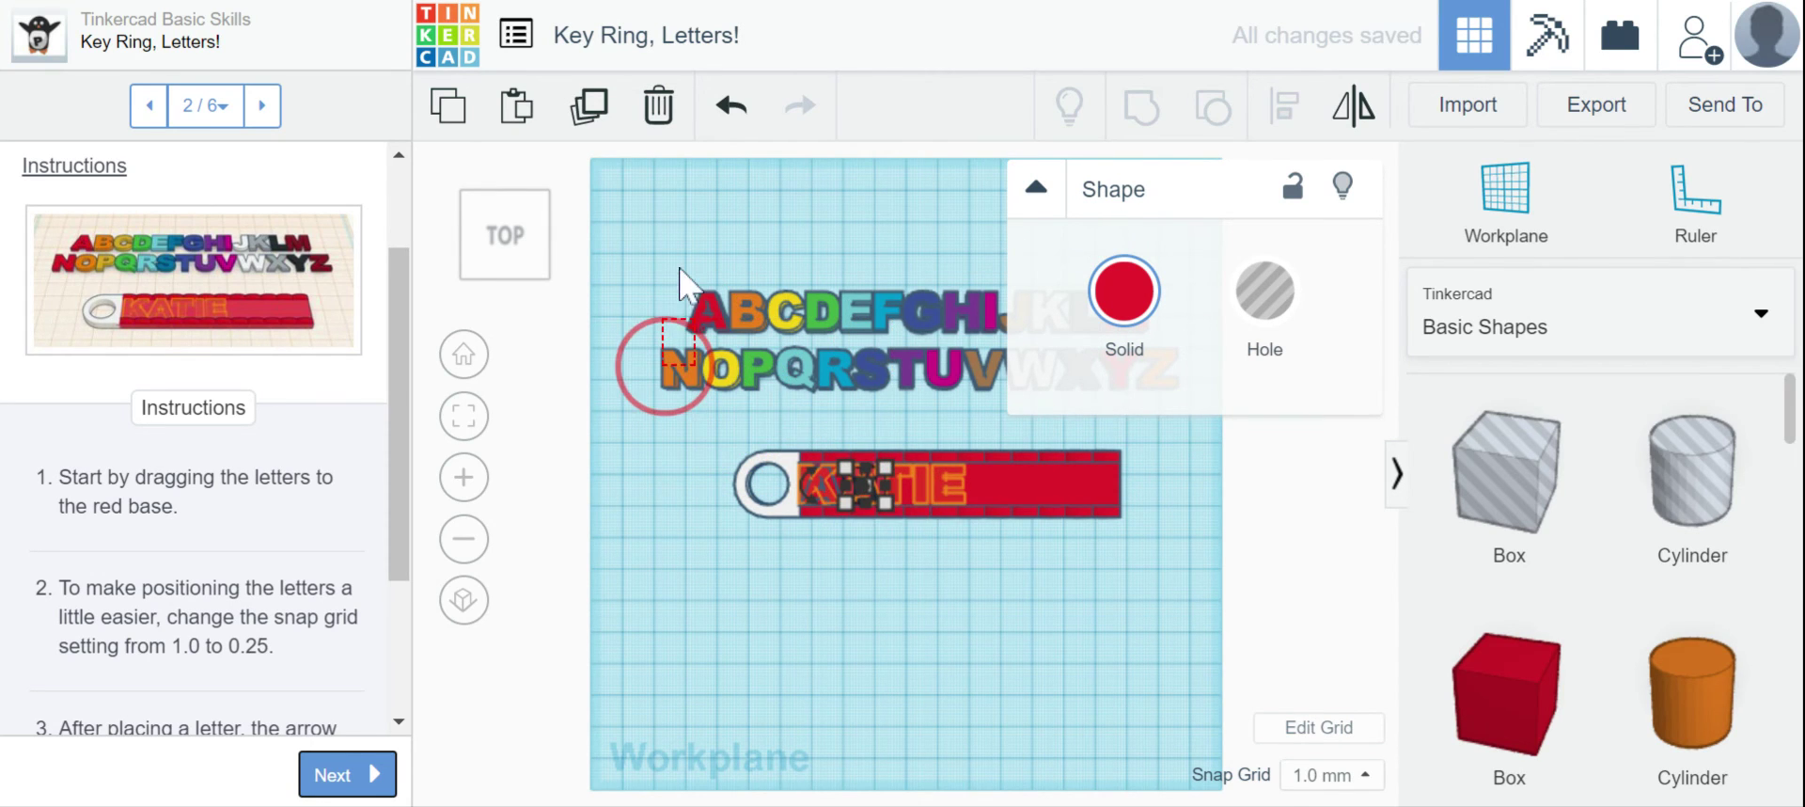
drag(679, 268, 720, 278)
click(762, 223)
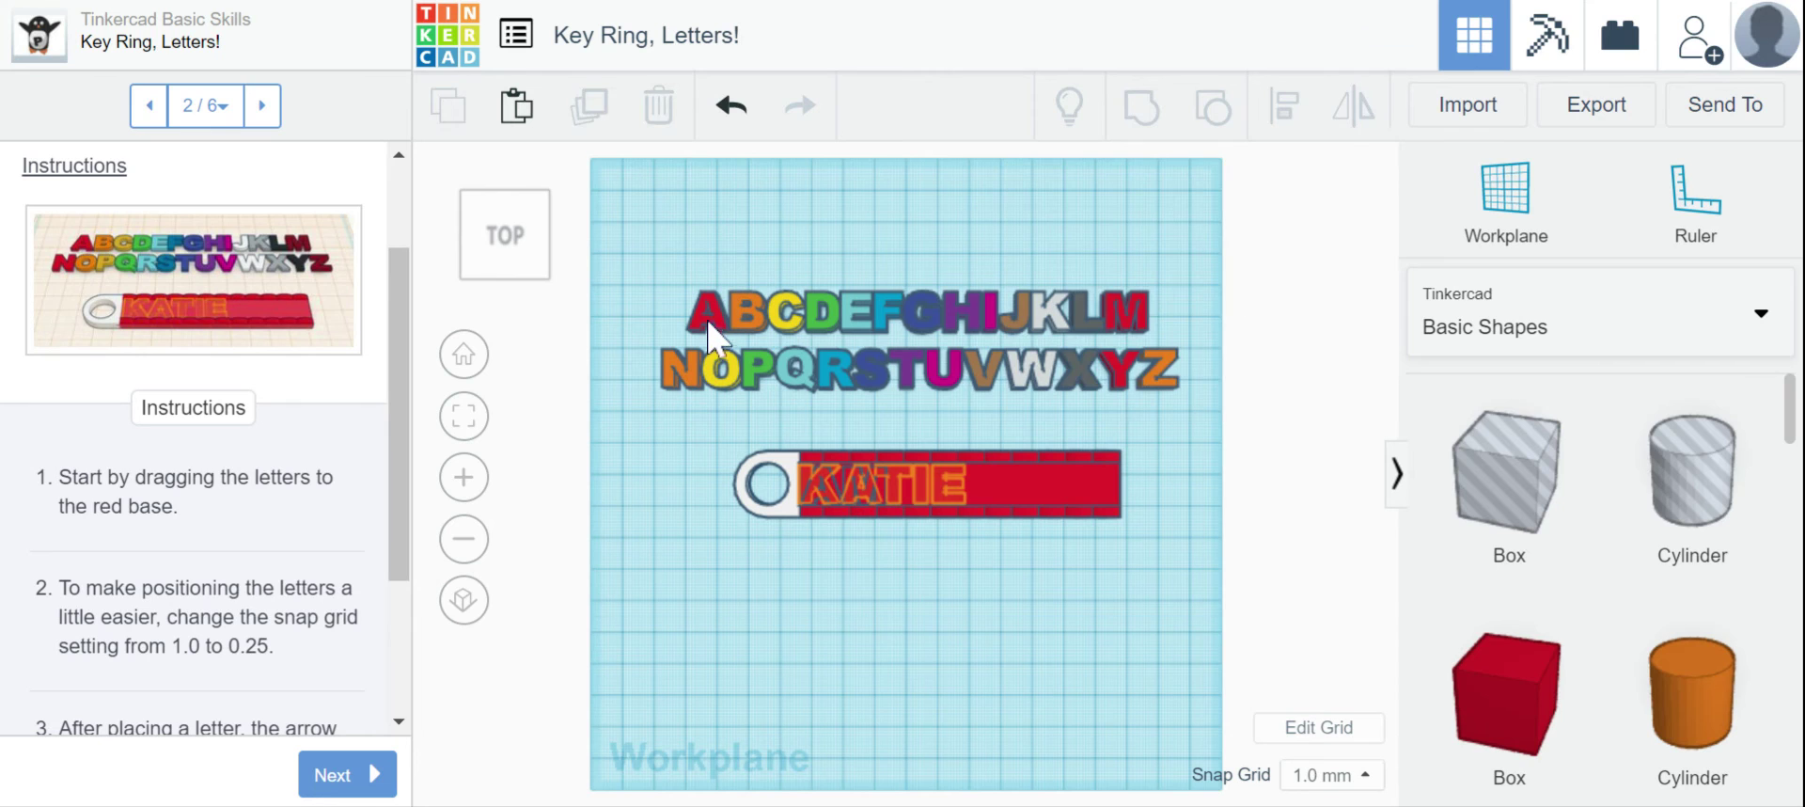
Step: Move letters A, N and D onto the red base to continue the name
drag(712, 325, 908, 493)
click(955, 609)
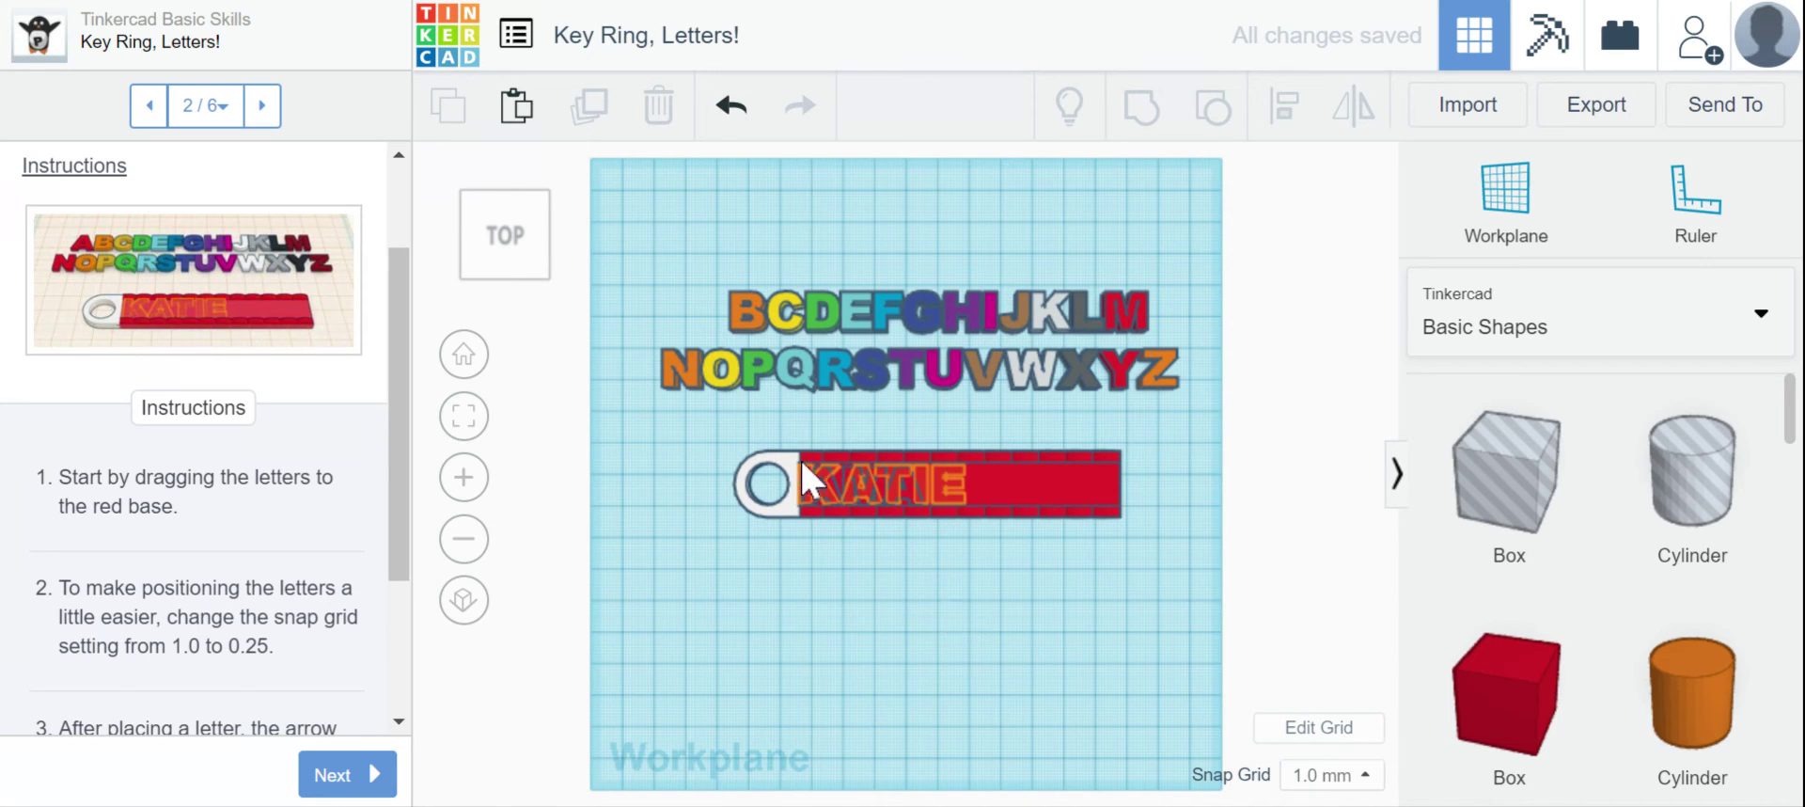
drag(679, 352, 957, 492)
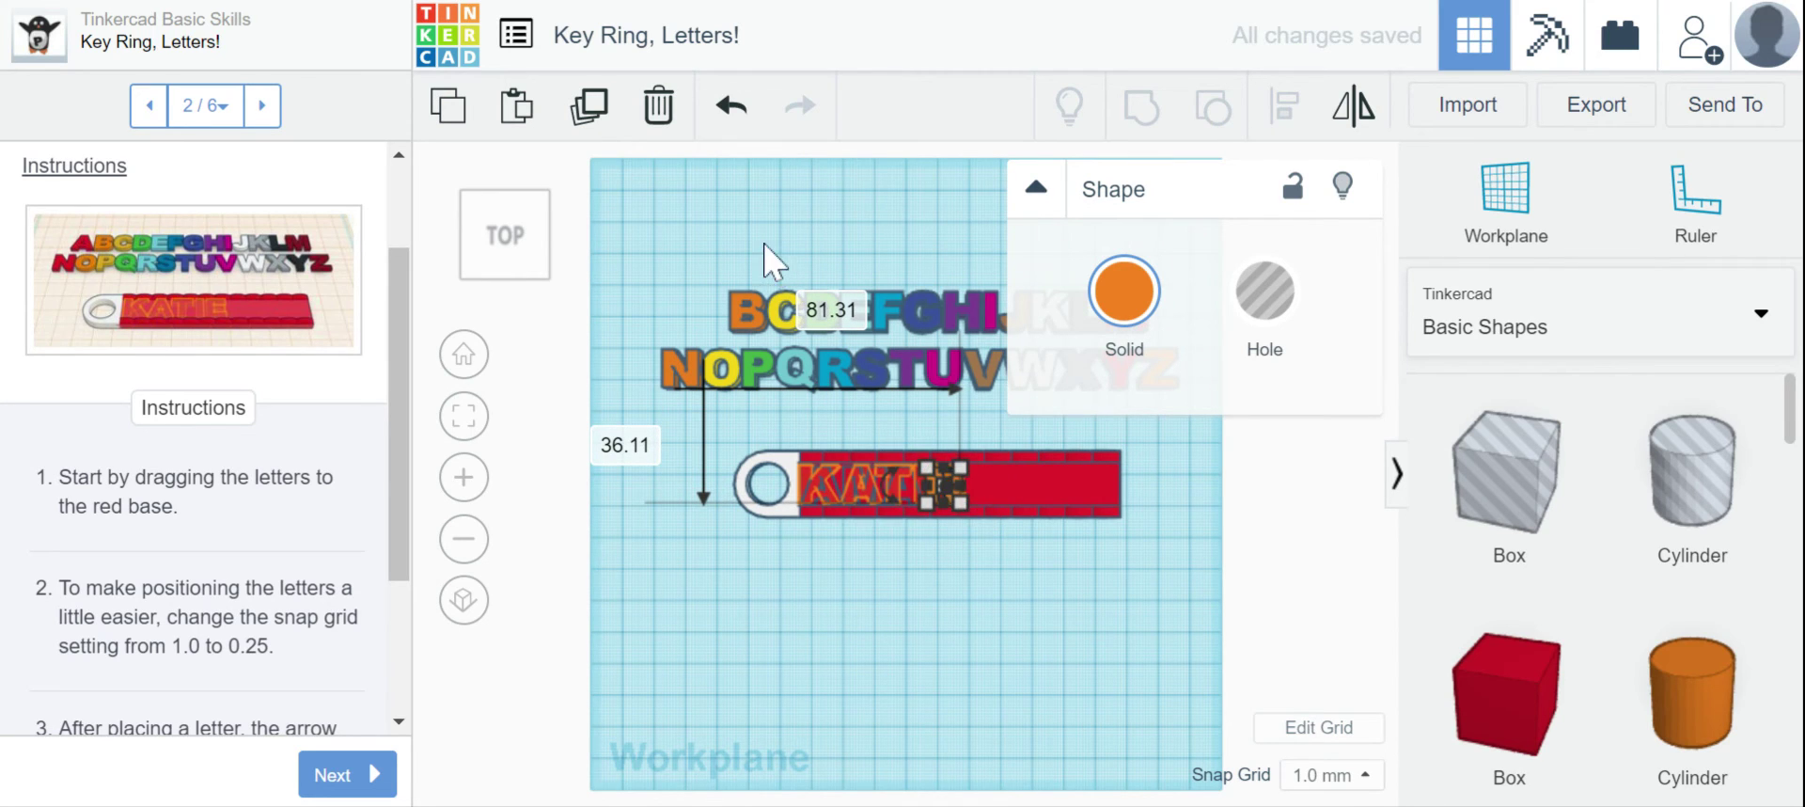
click(773, 251)
drag(828, 324, 984, 514)
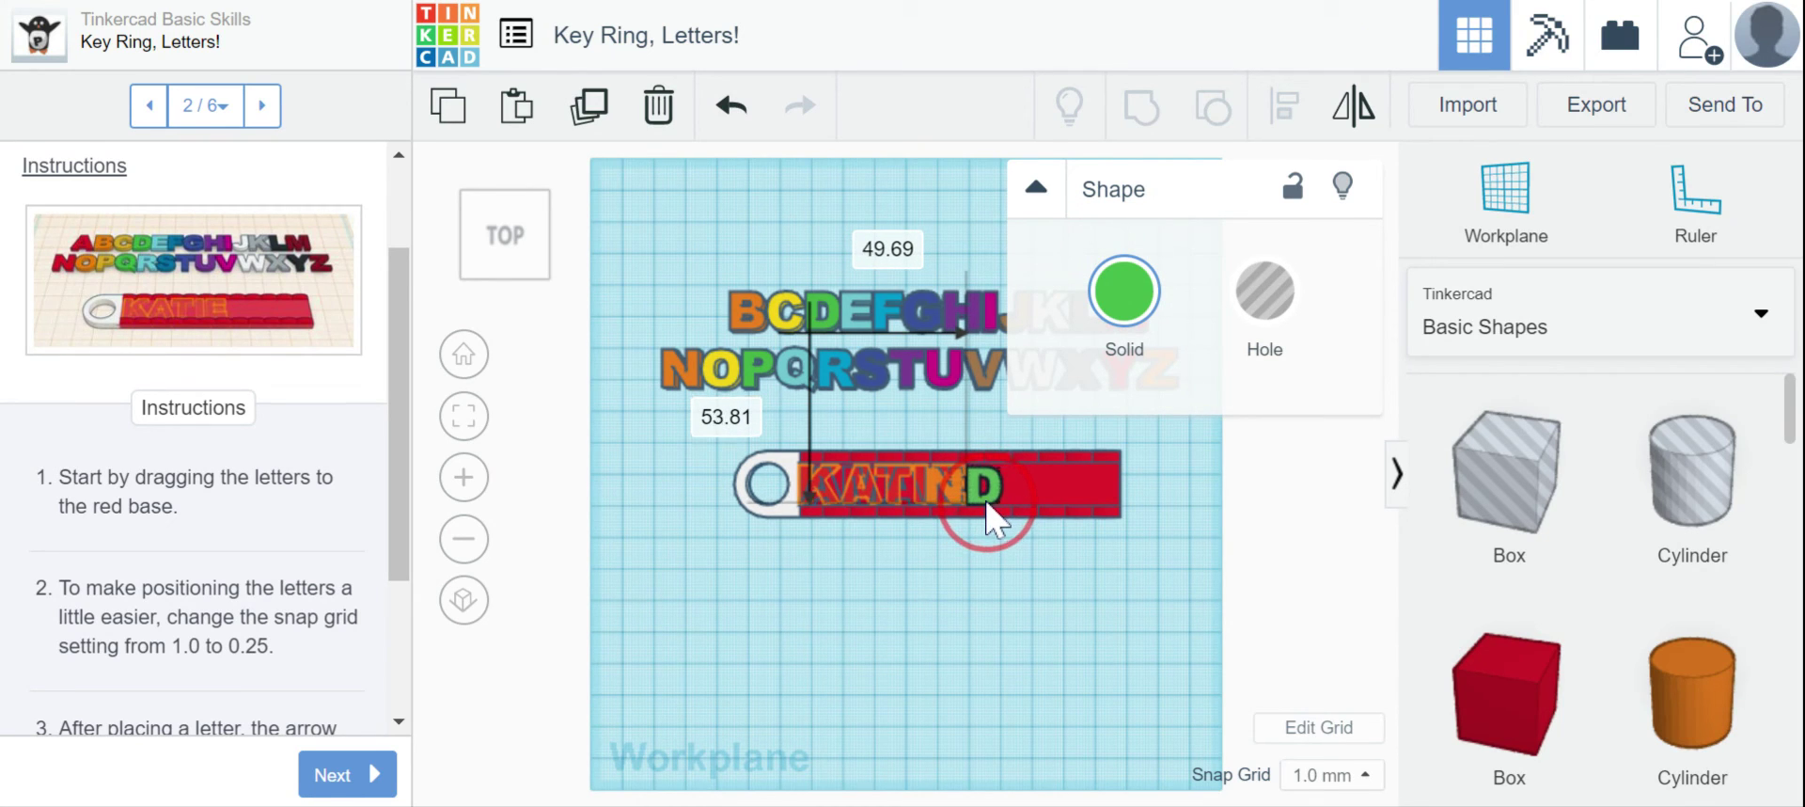
click(712, 315)
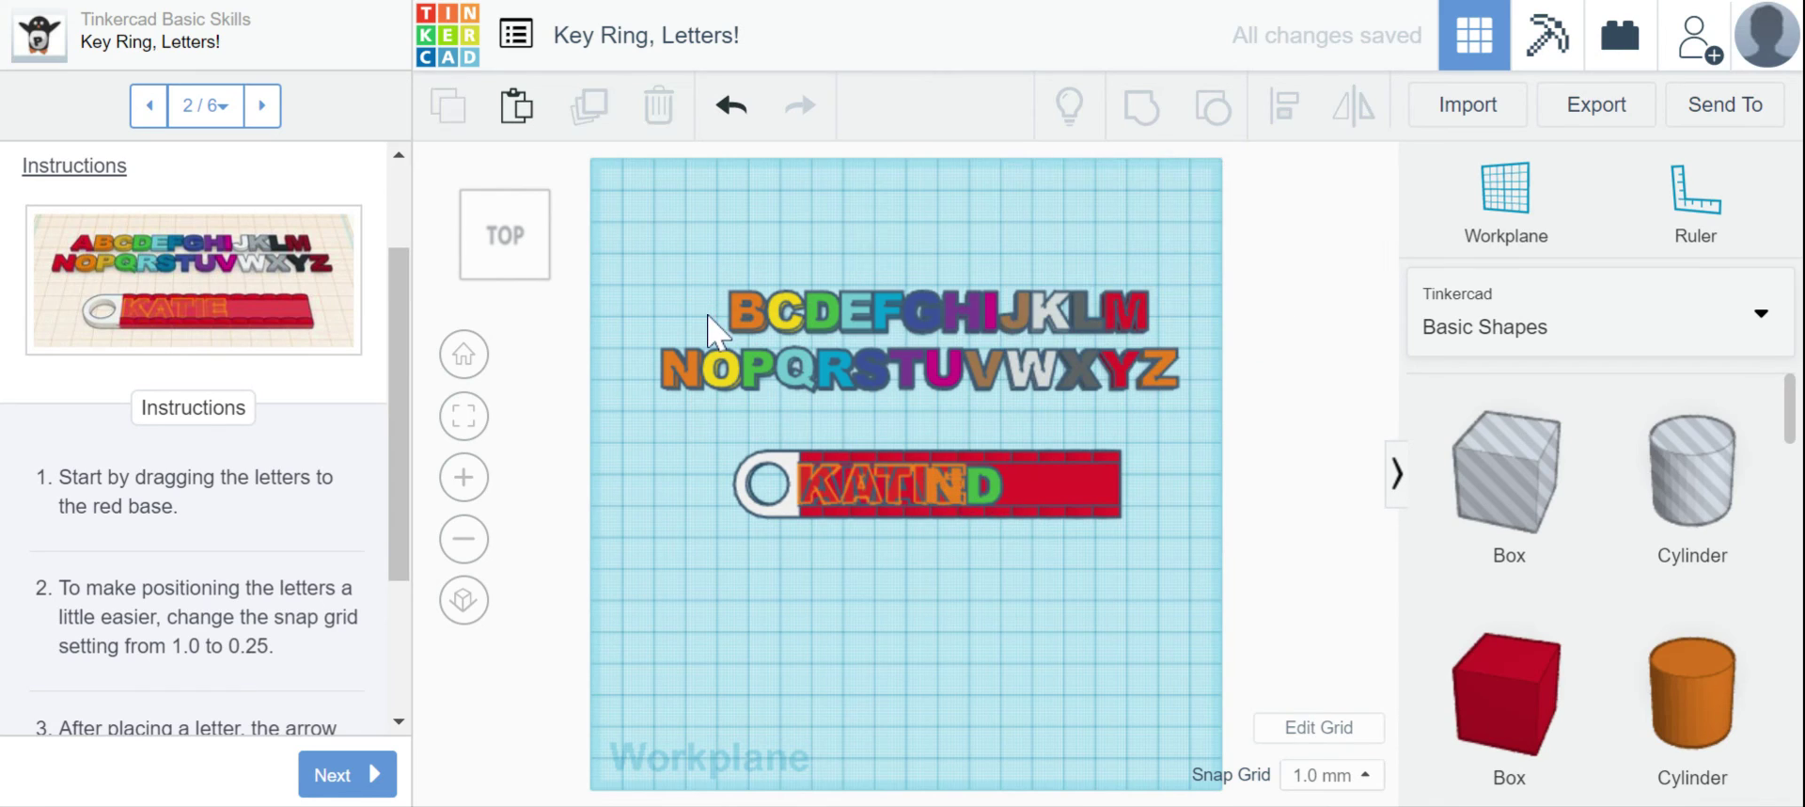
Step: Duplicate a letter A, drag it to the end of AMANDA, and advance to the Resize step
click(819, 492)
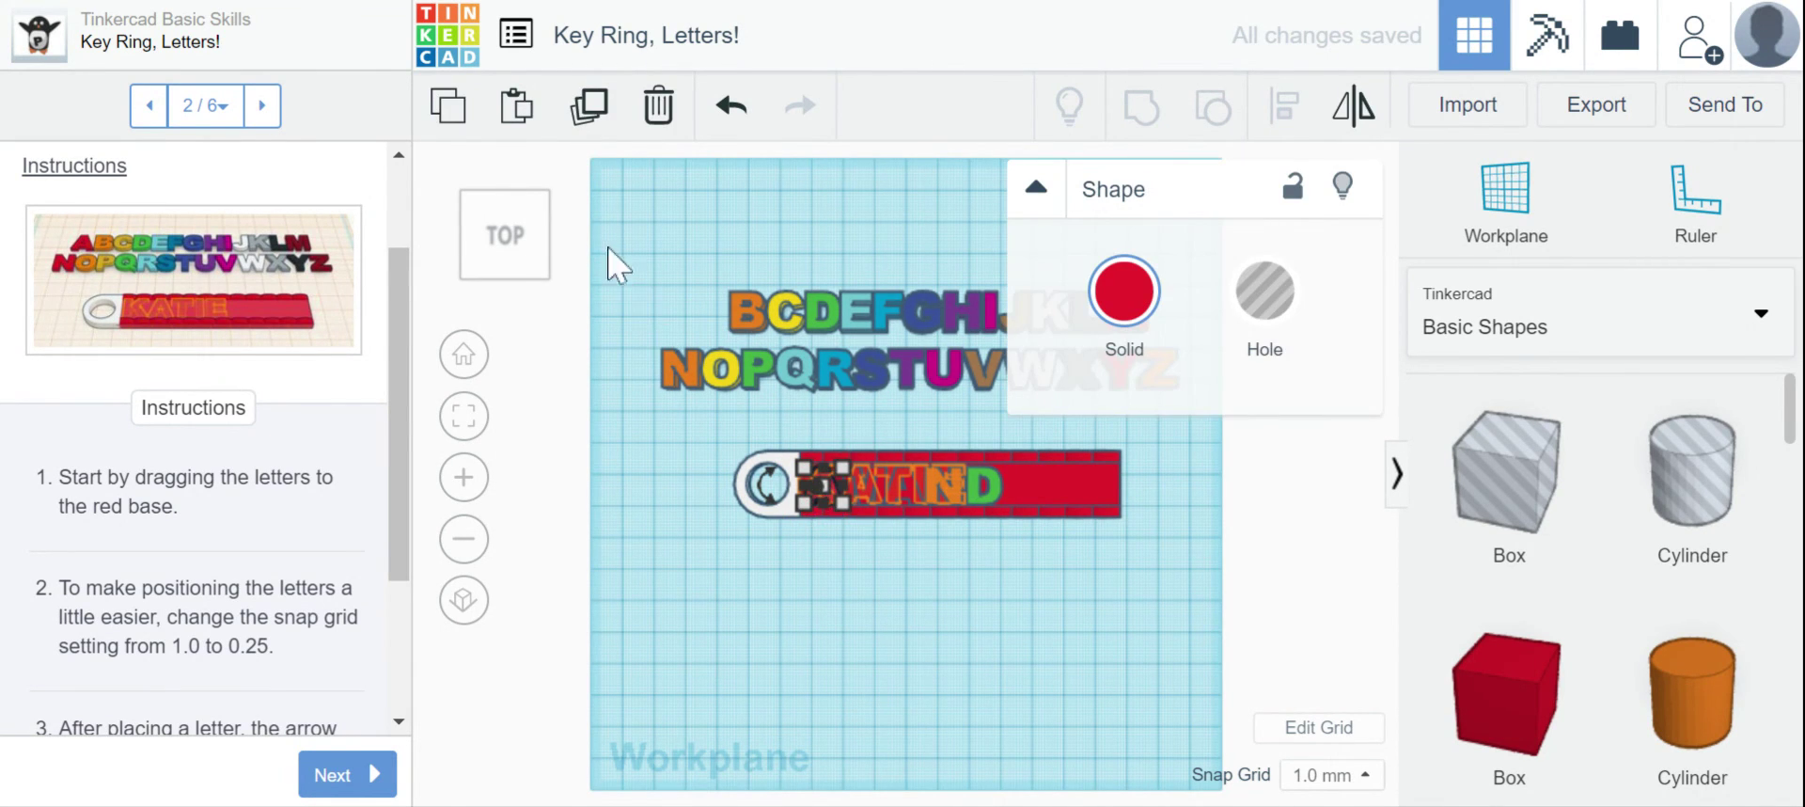
click(585, 107)
click(961, 727)
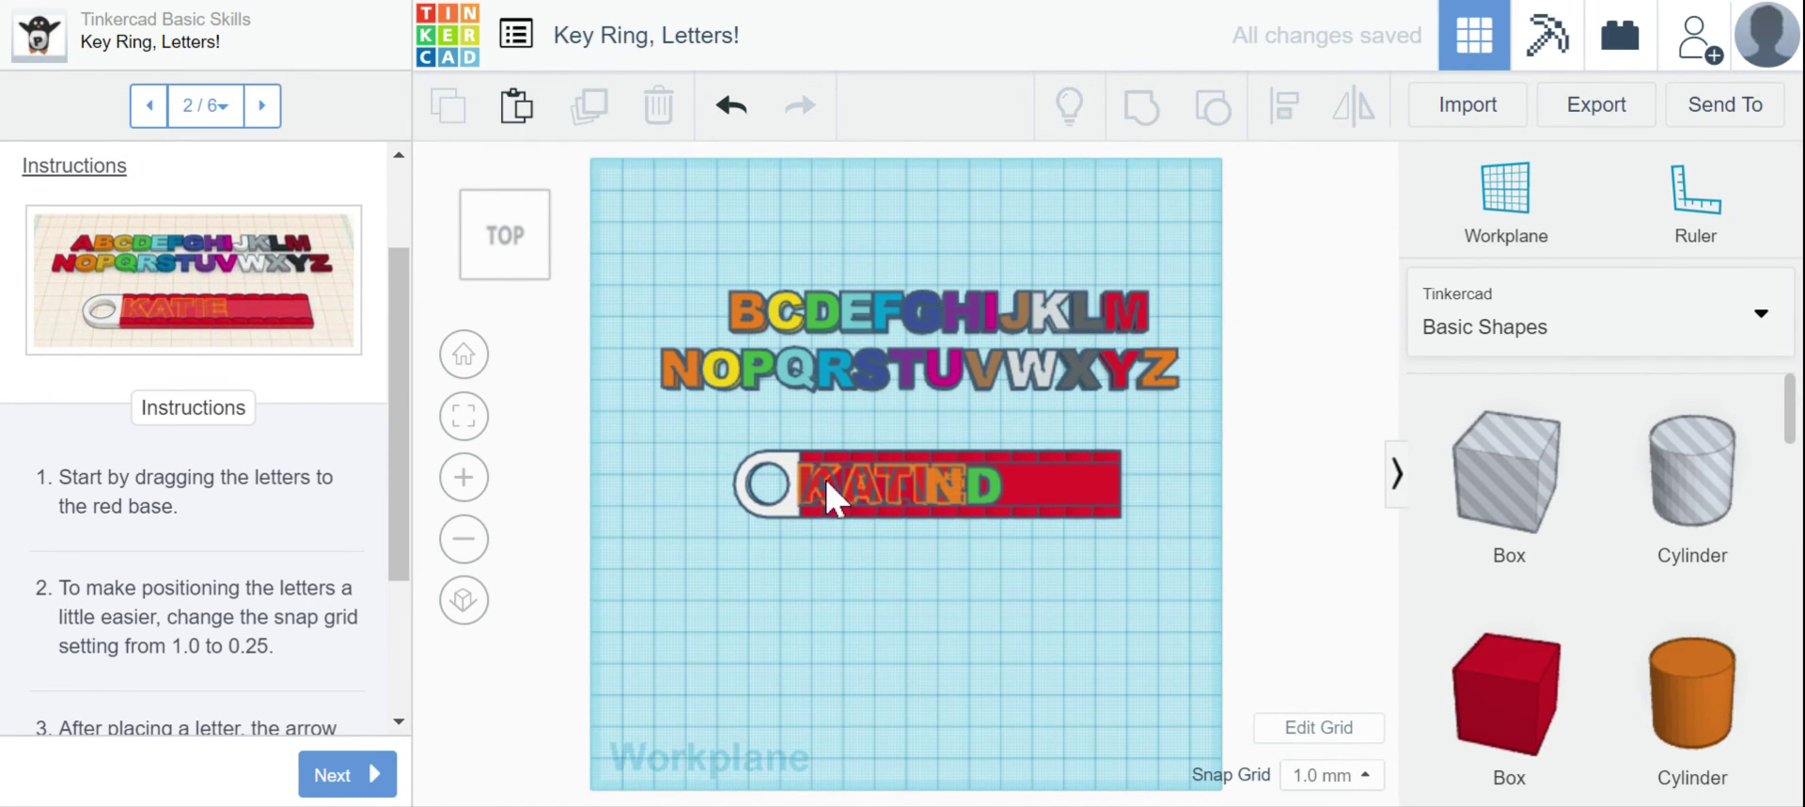
drag(857, 481, 1025, 481)
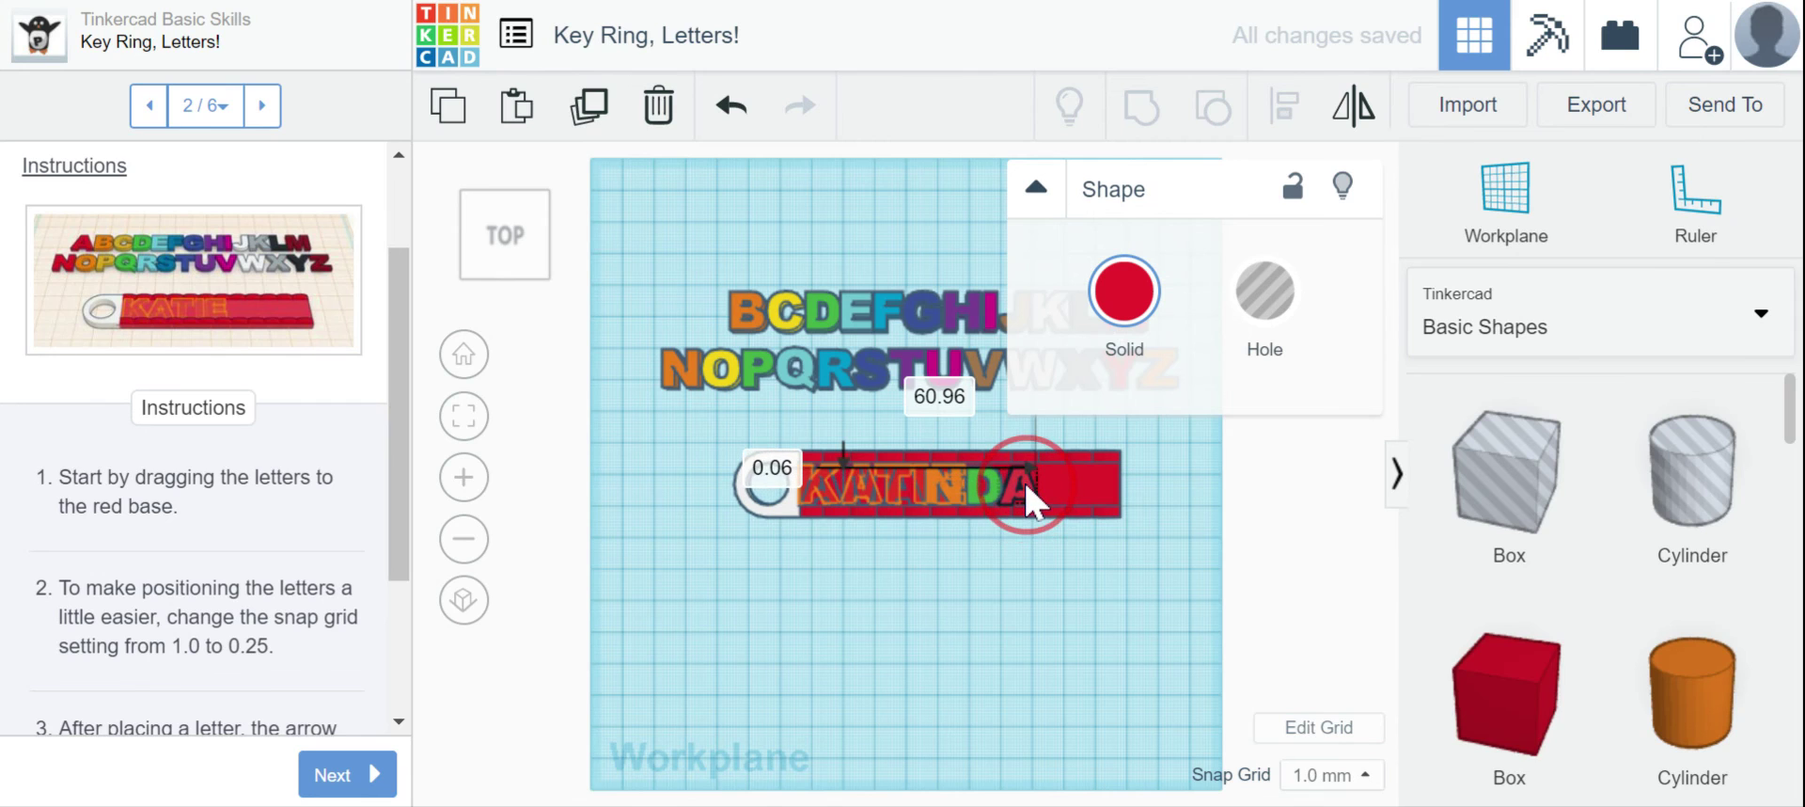
click(1044, 623)
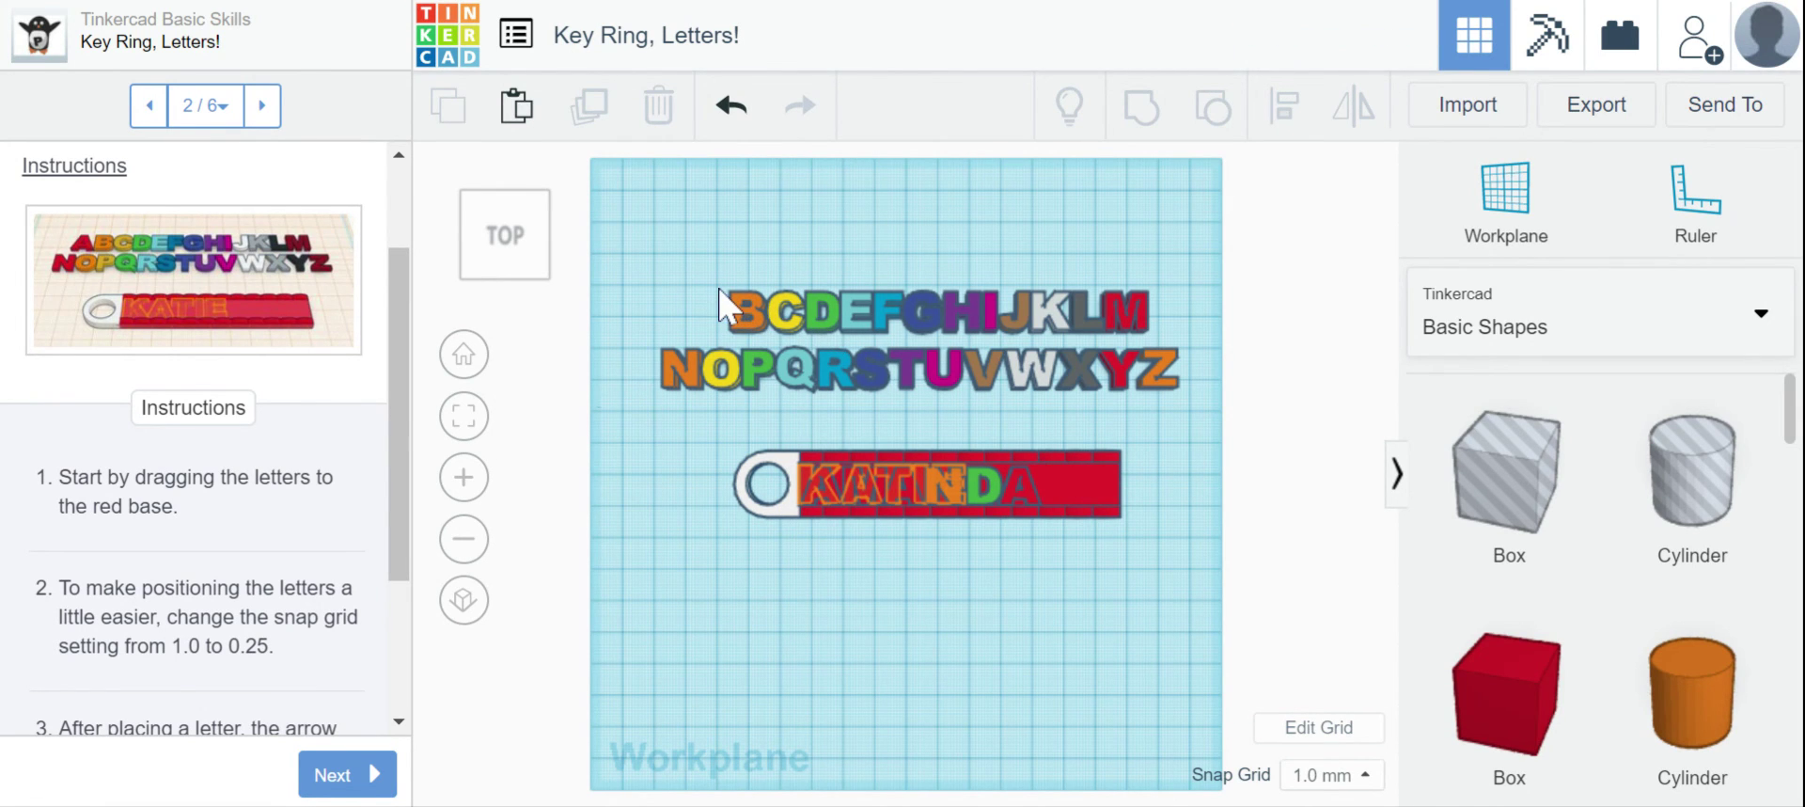
click(338, 776)
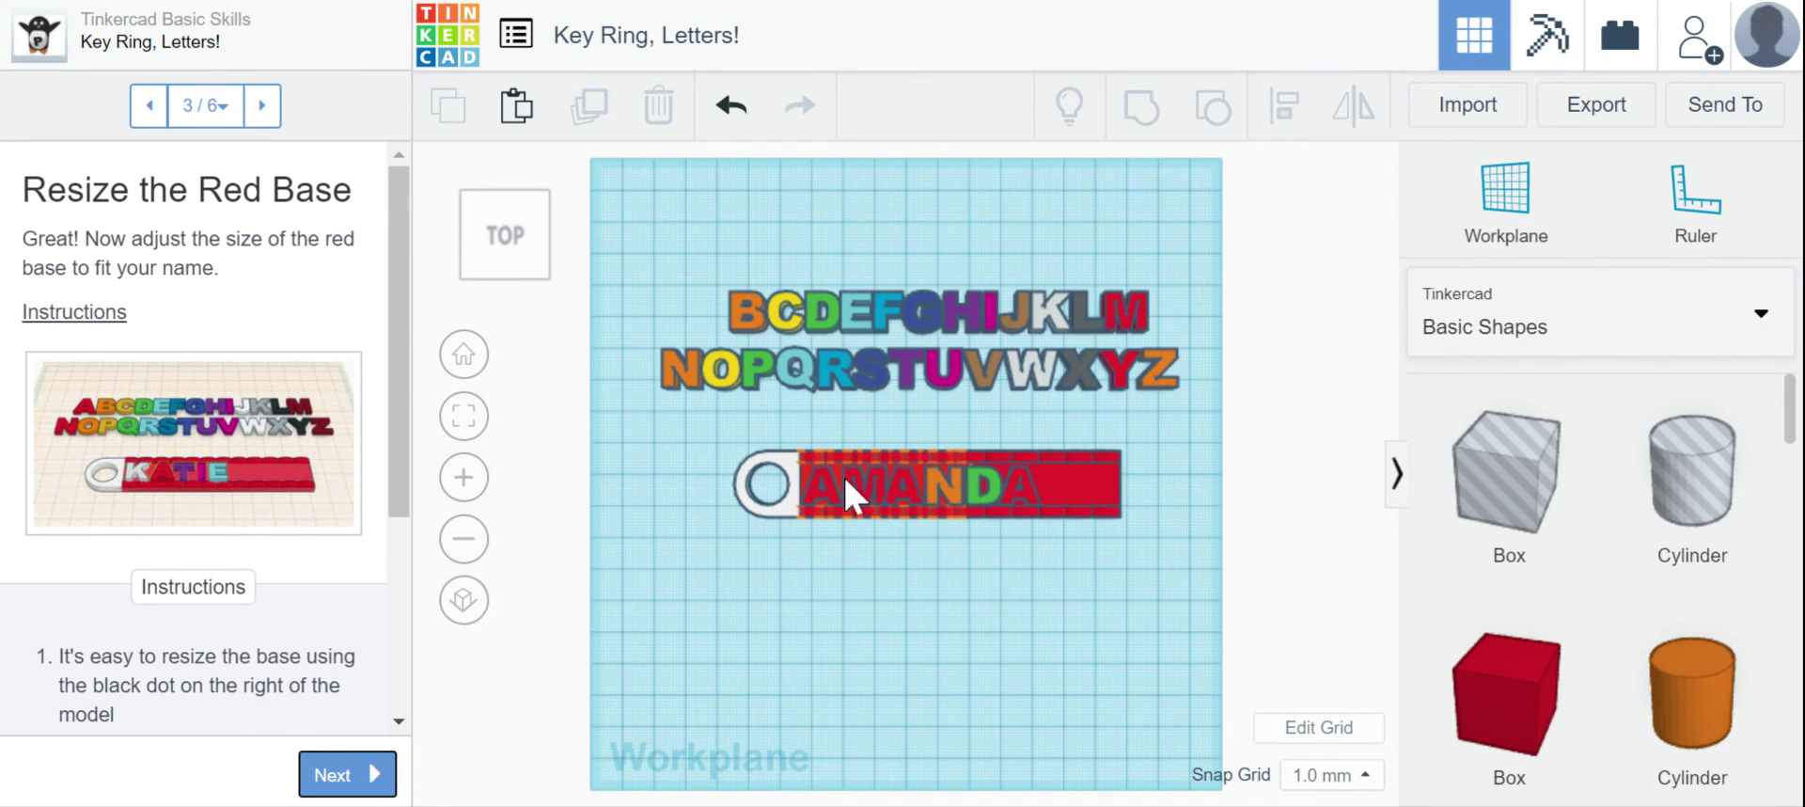
Step: From the home view, shrink the red base width from 101.25 to 77.55
click(463, 354)
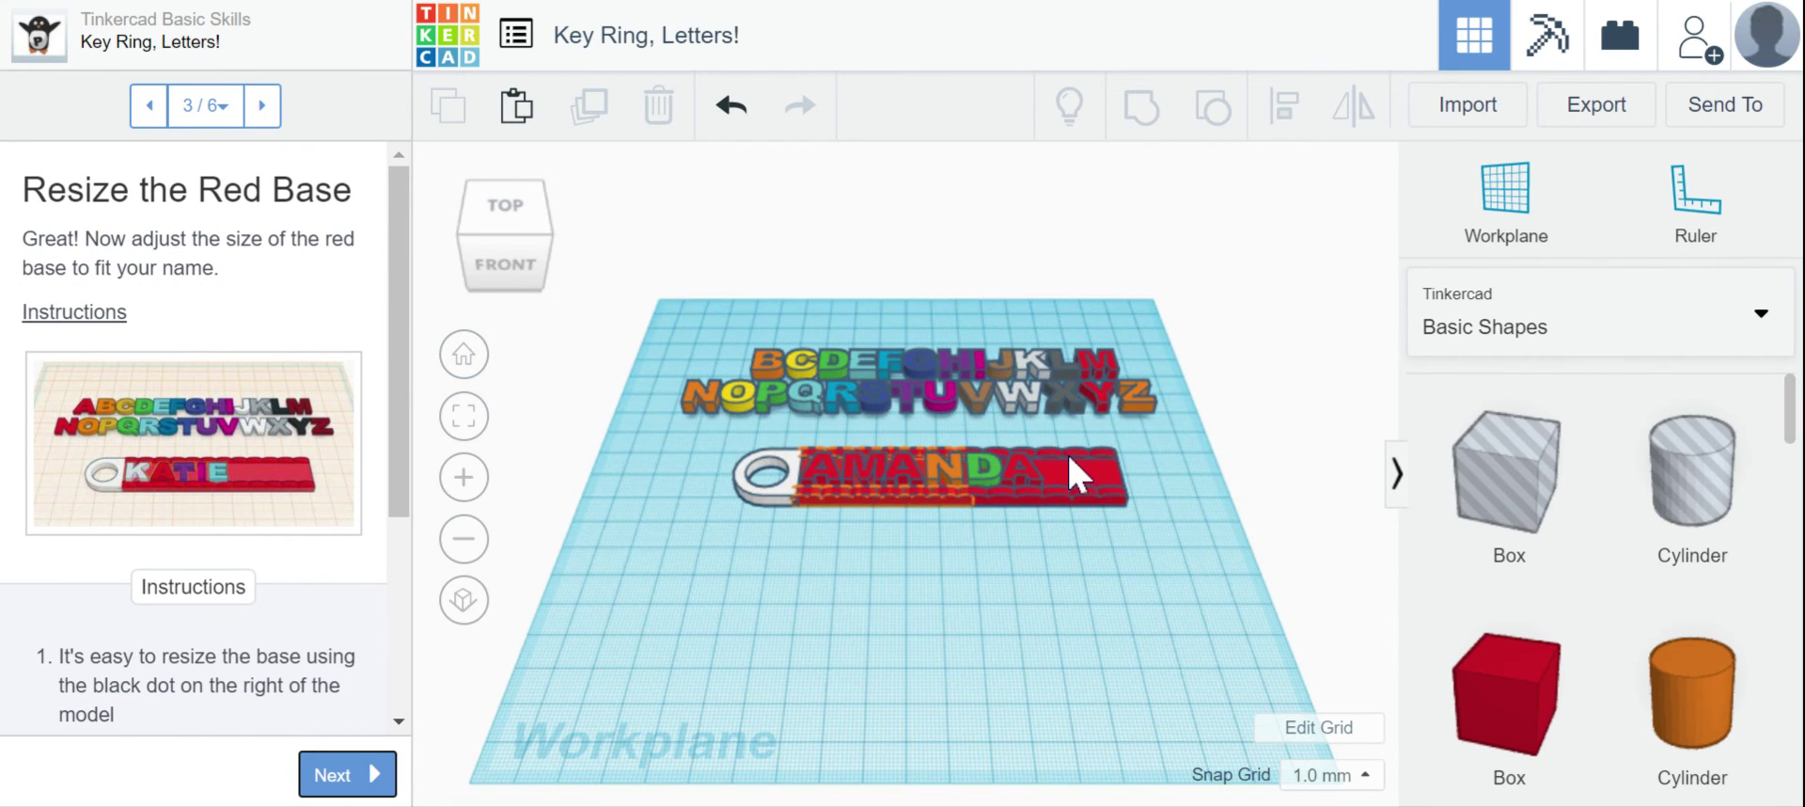
click(1081, 470)
scroll(189, 621, down, 1)
scroll(189, 626, down, 3)
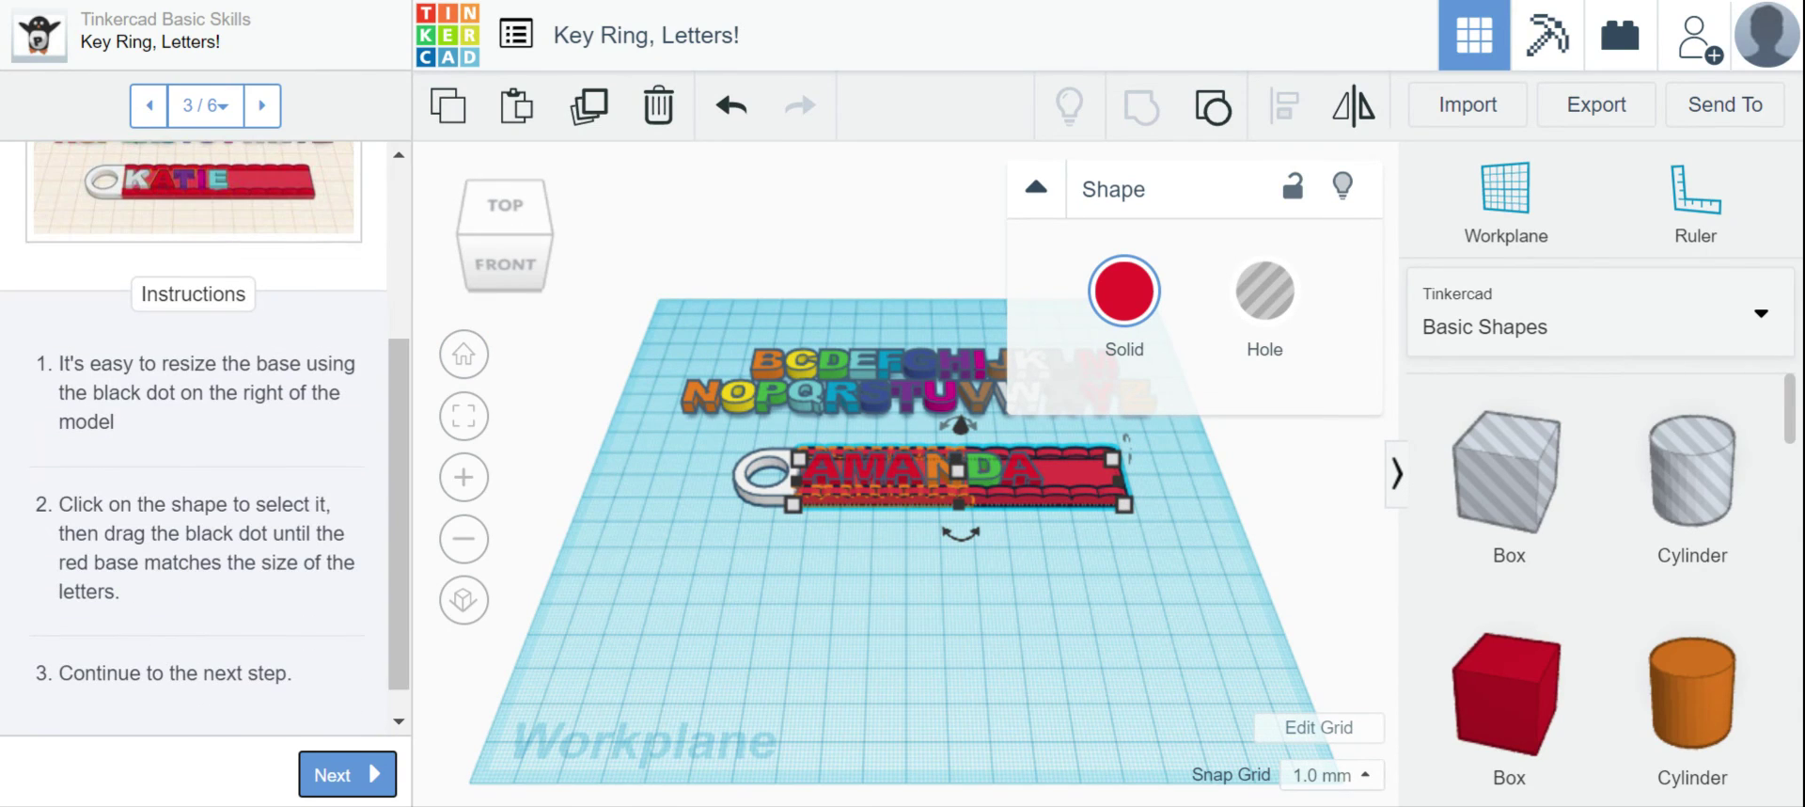
click(1037, 188)
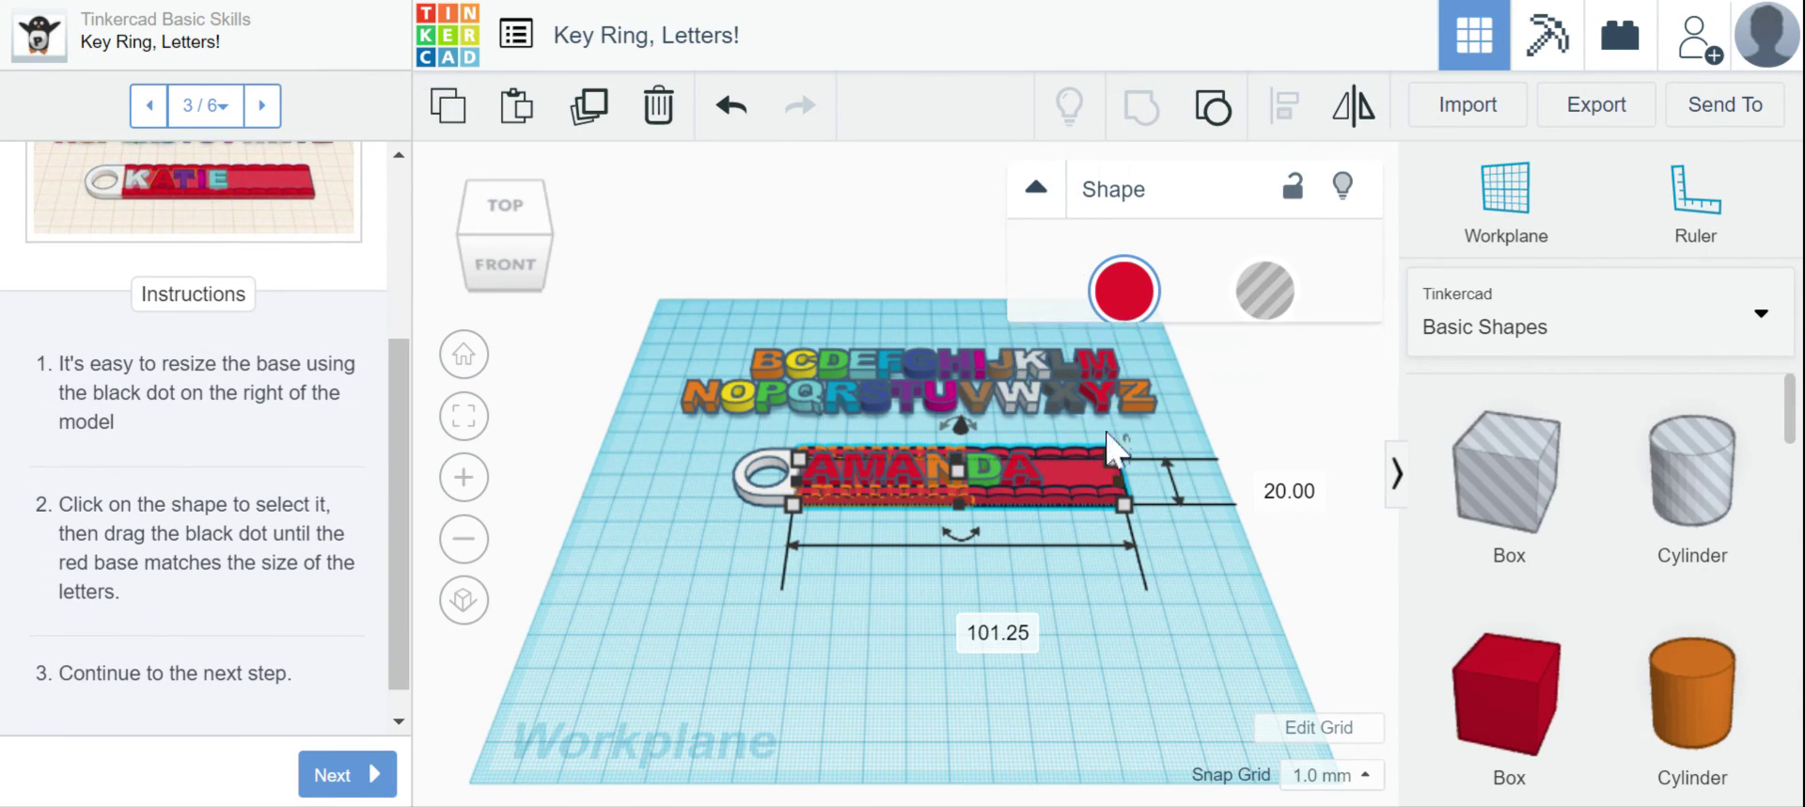
drag(1121, 480, 1046, 484)
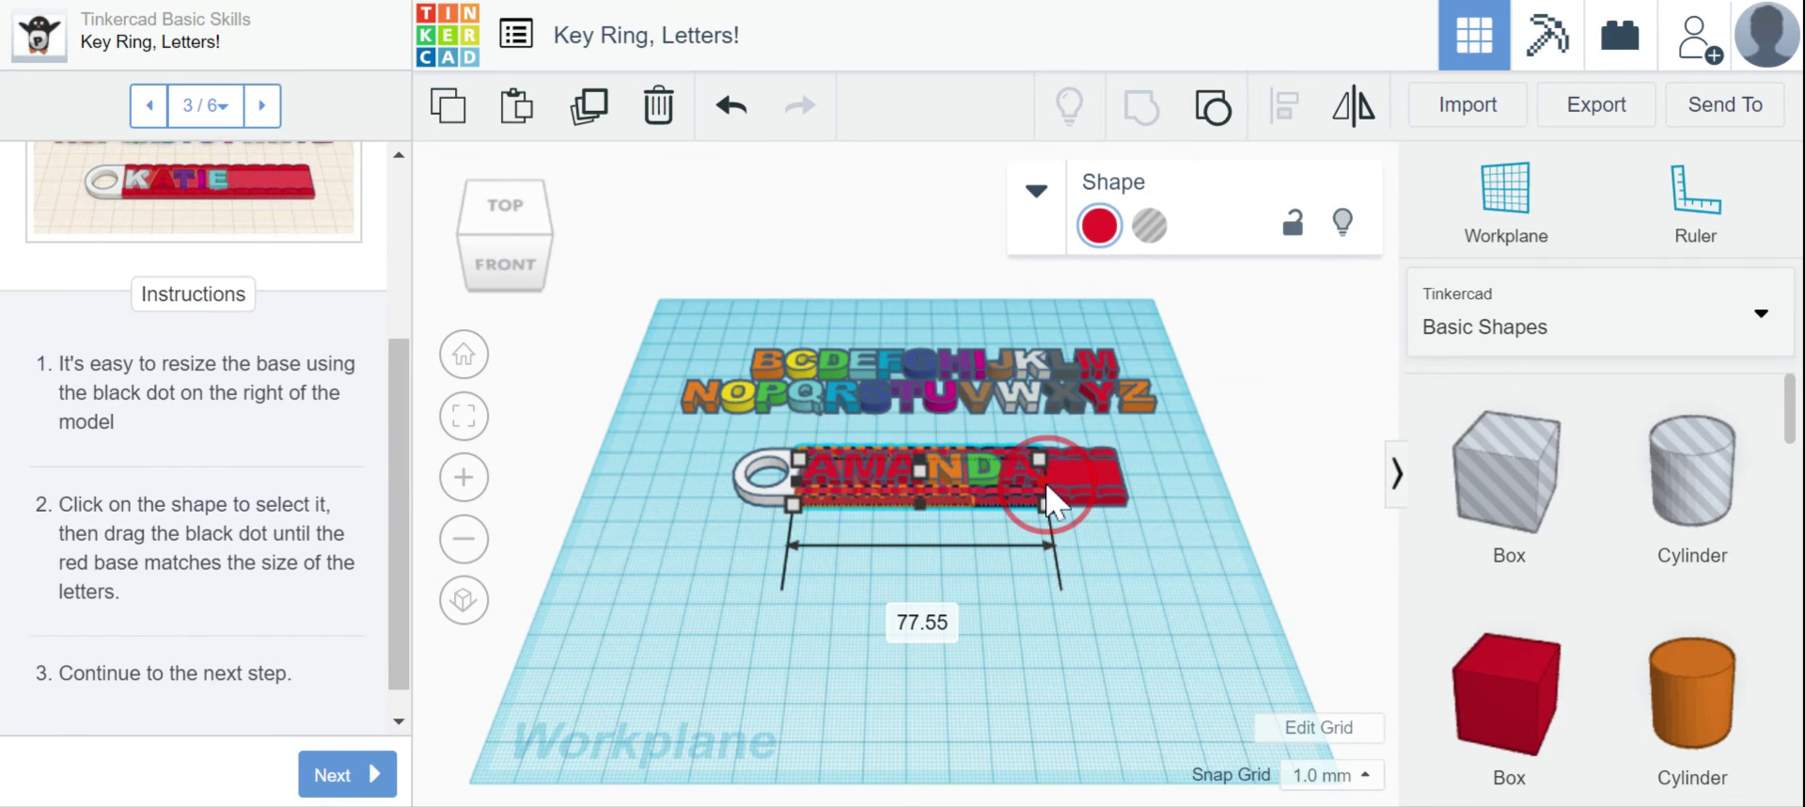
click(1107, 634)
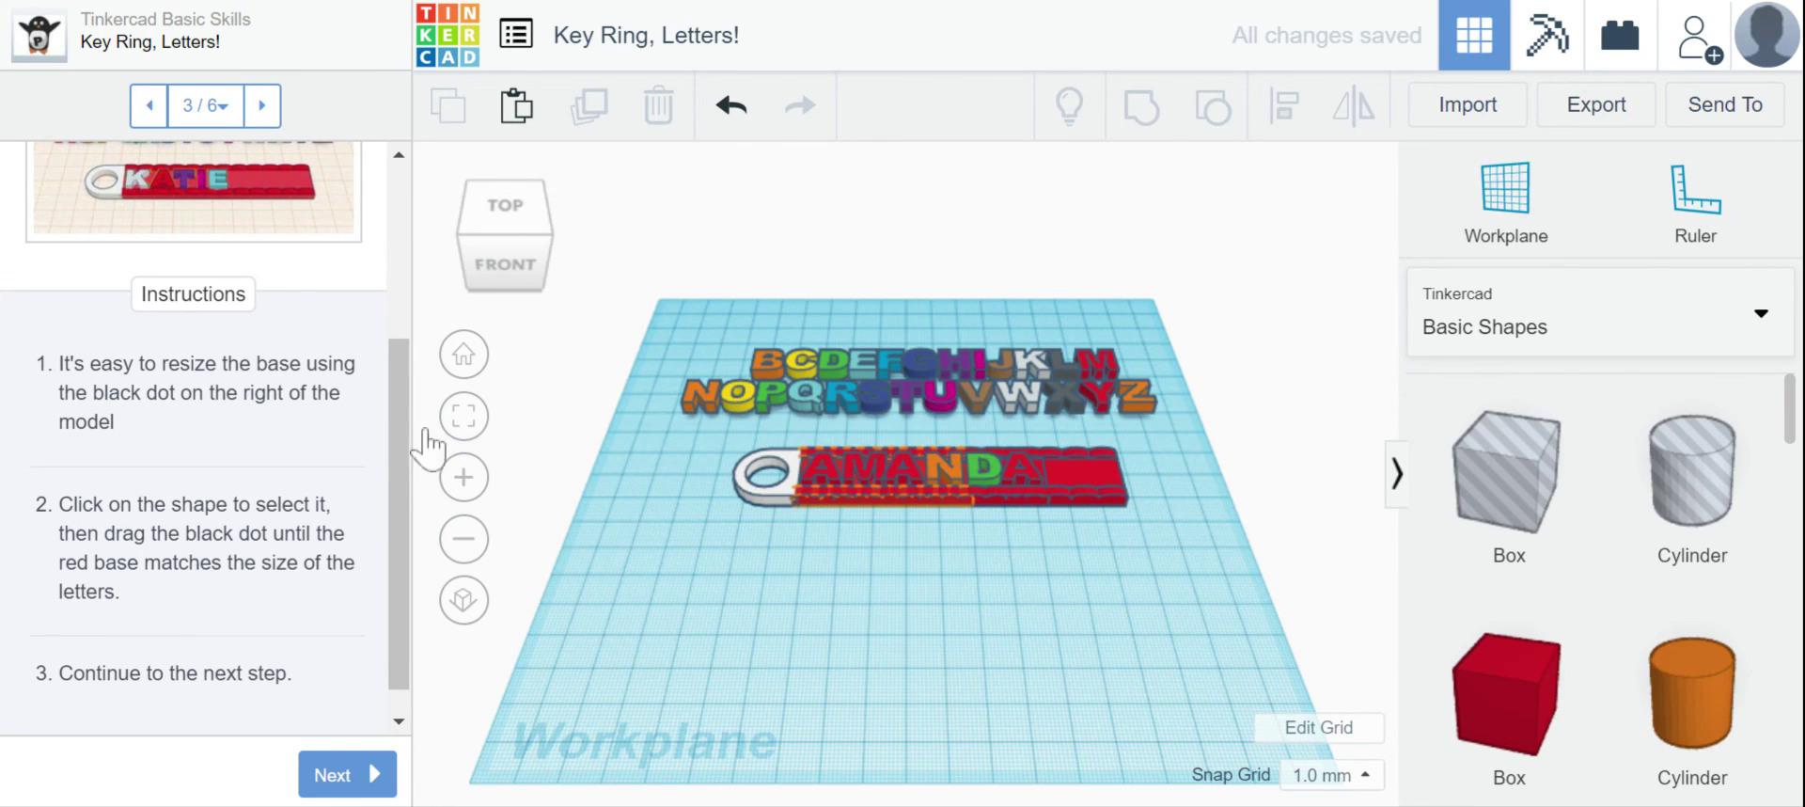
Step: Delete the 47 leftover alphabet letters and advance to the Group the Remaining Shapes step
click(347, 775)
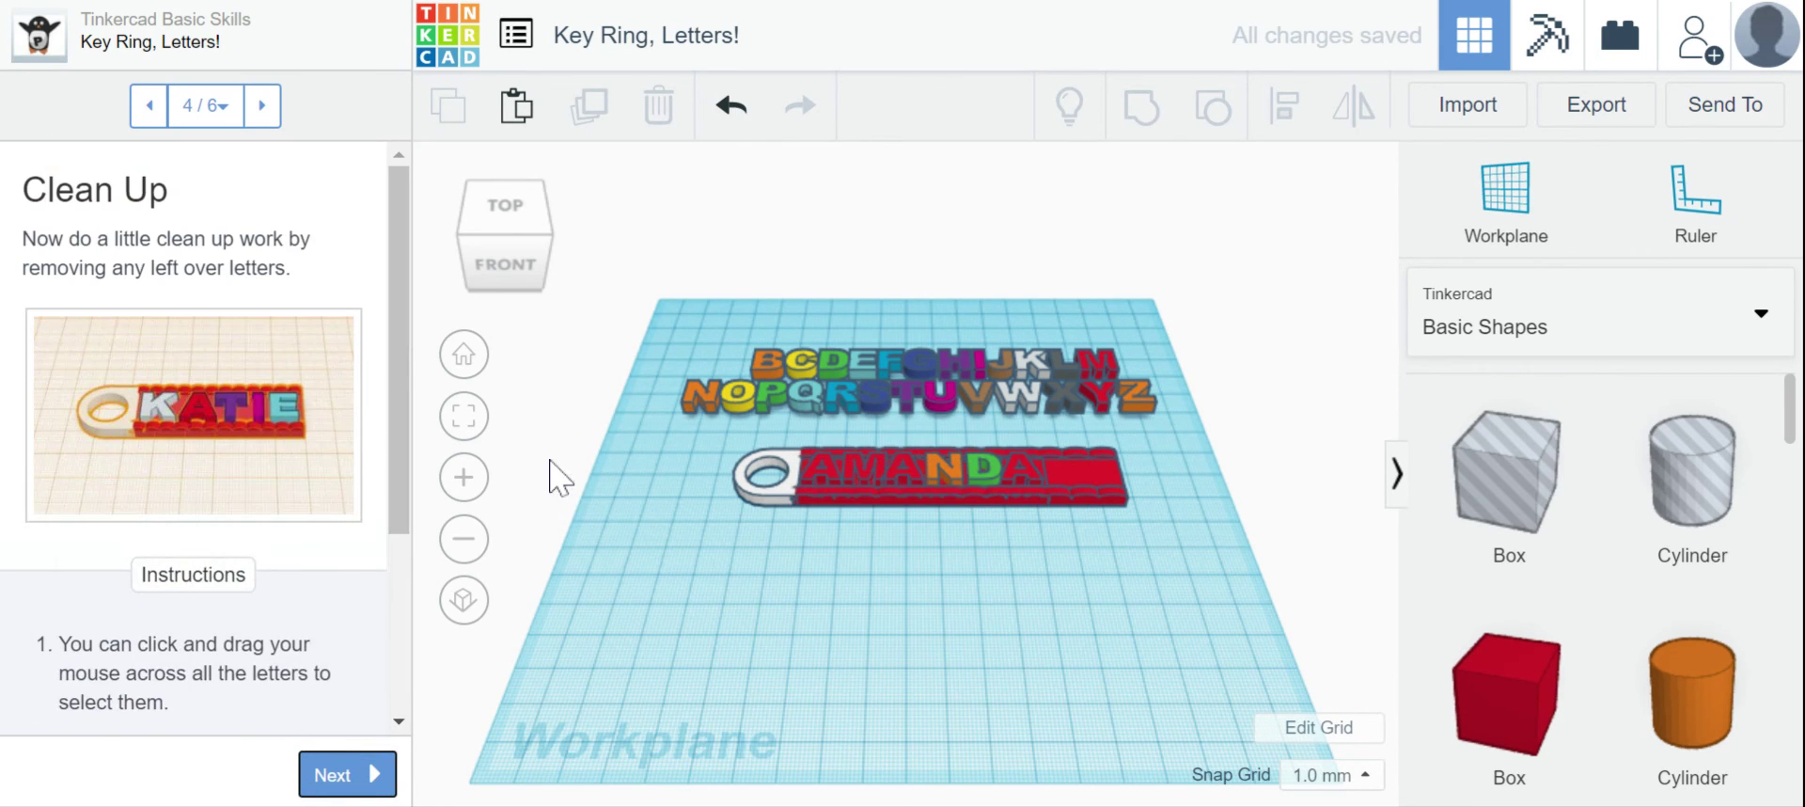
drag(655, 310, 1194, 423)
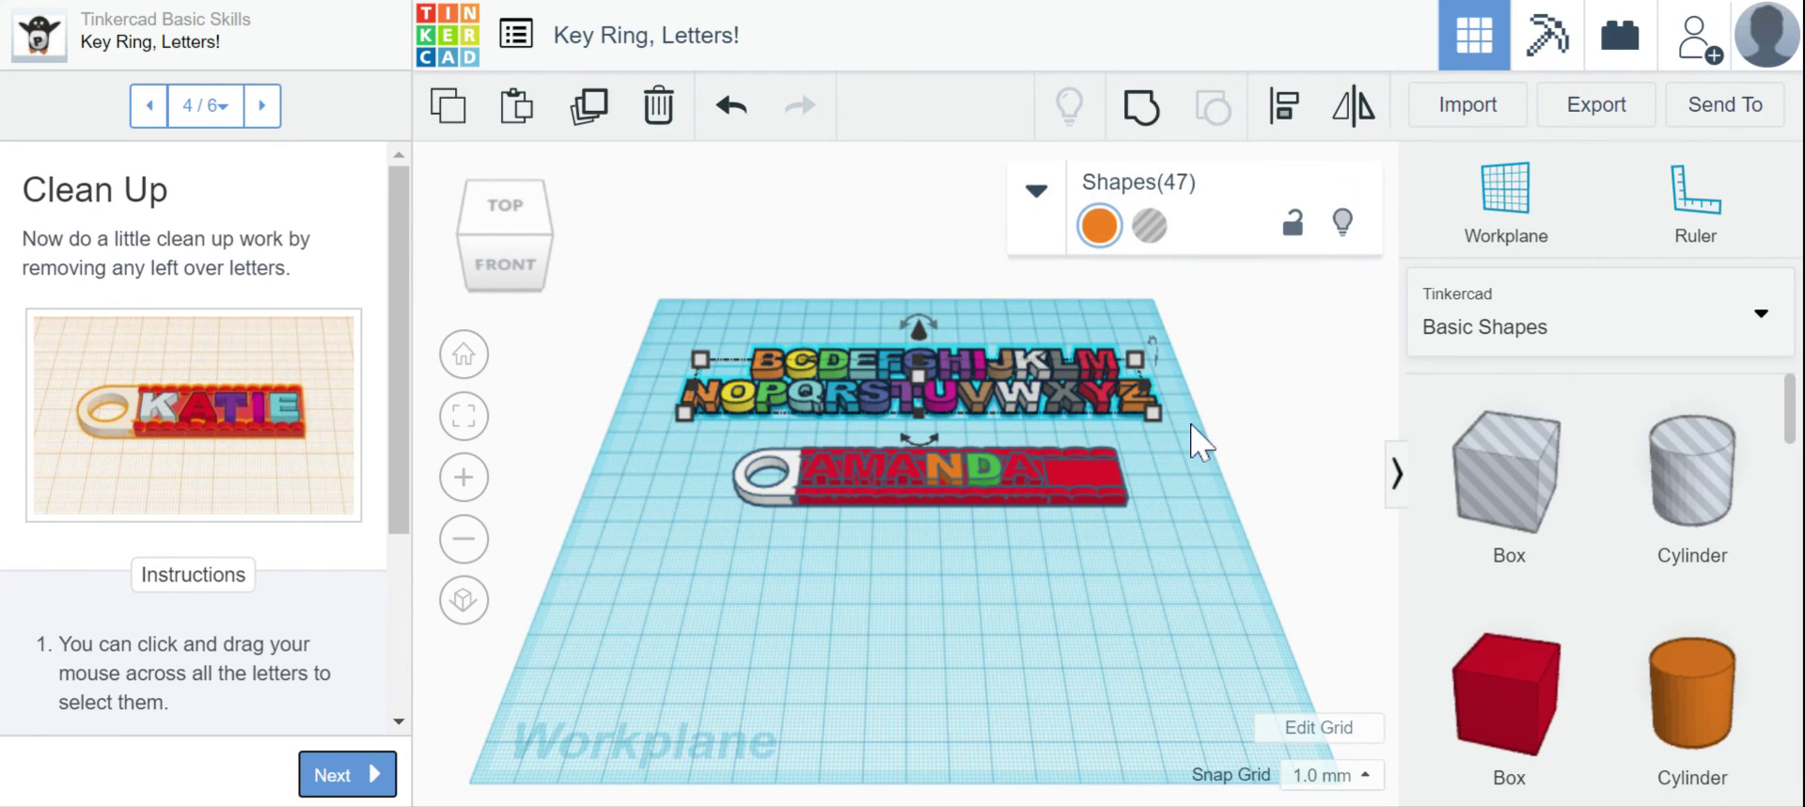
key(Delete)
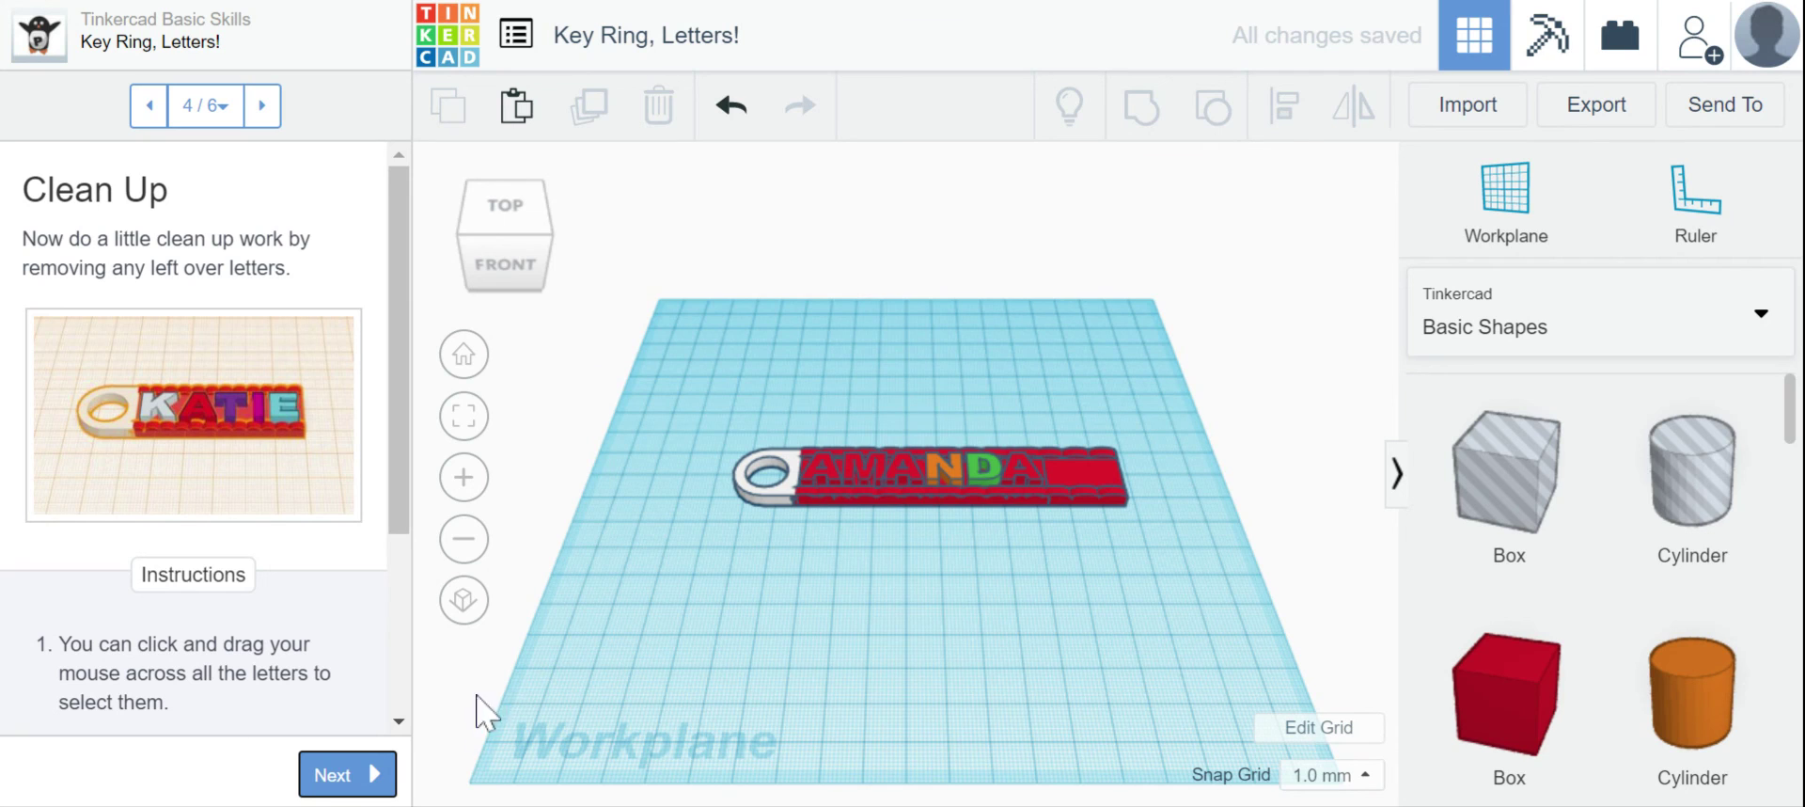
click(350, 773)
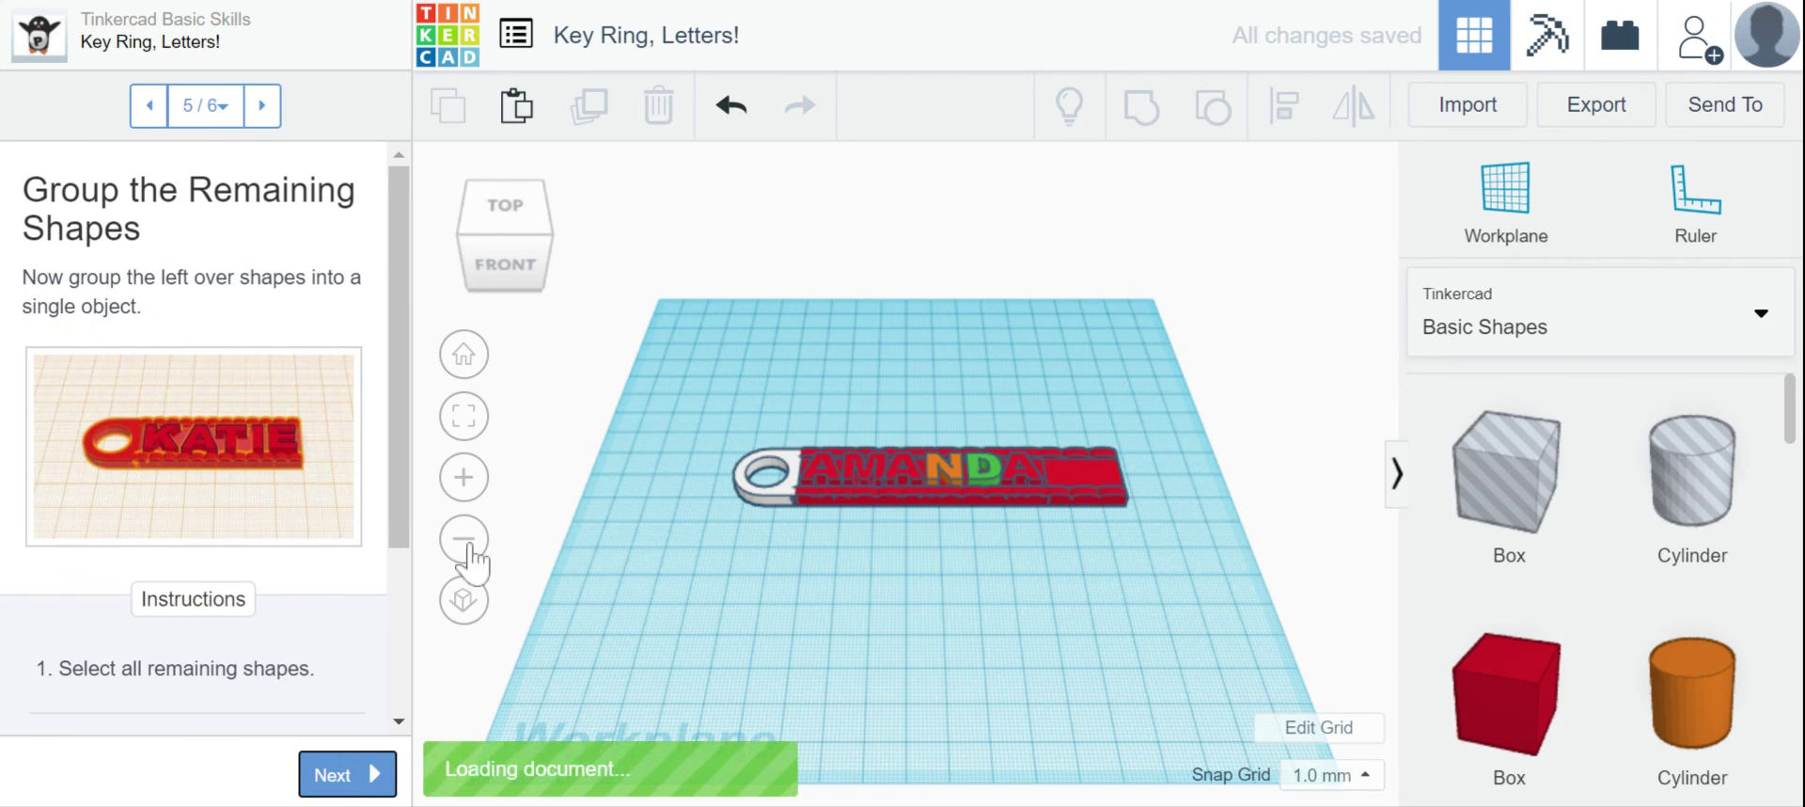
Step: Group the 10 AMANDA keychain shapes, move the group down the workplane, then ungroup it
drag(691, 390, 1190, 600)
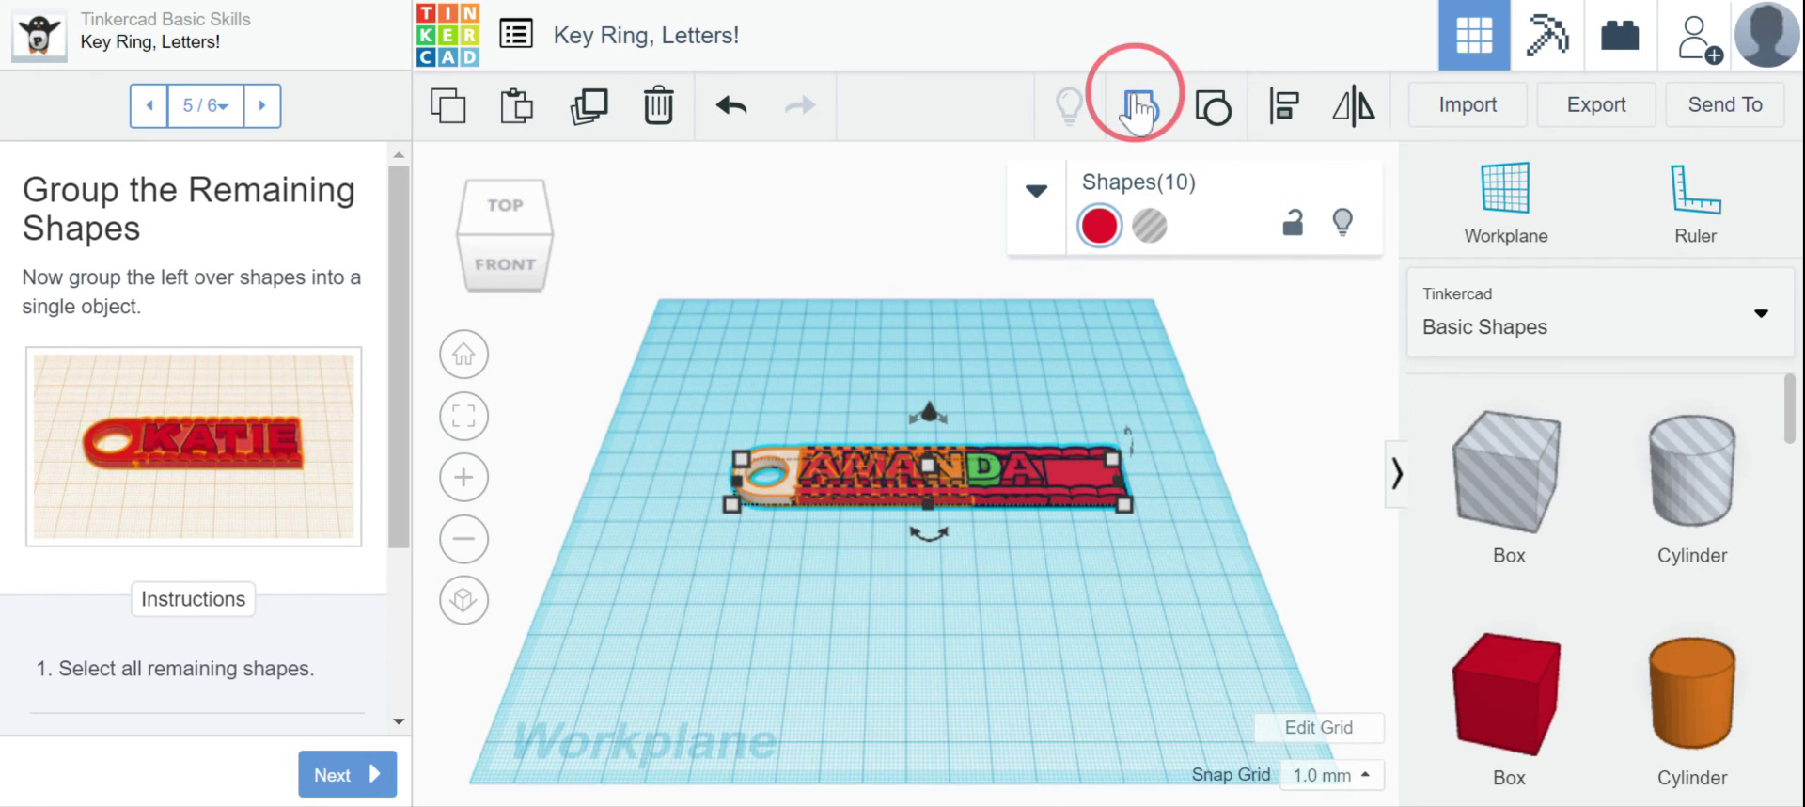
click(1139, 105)
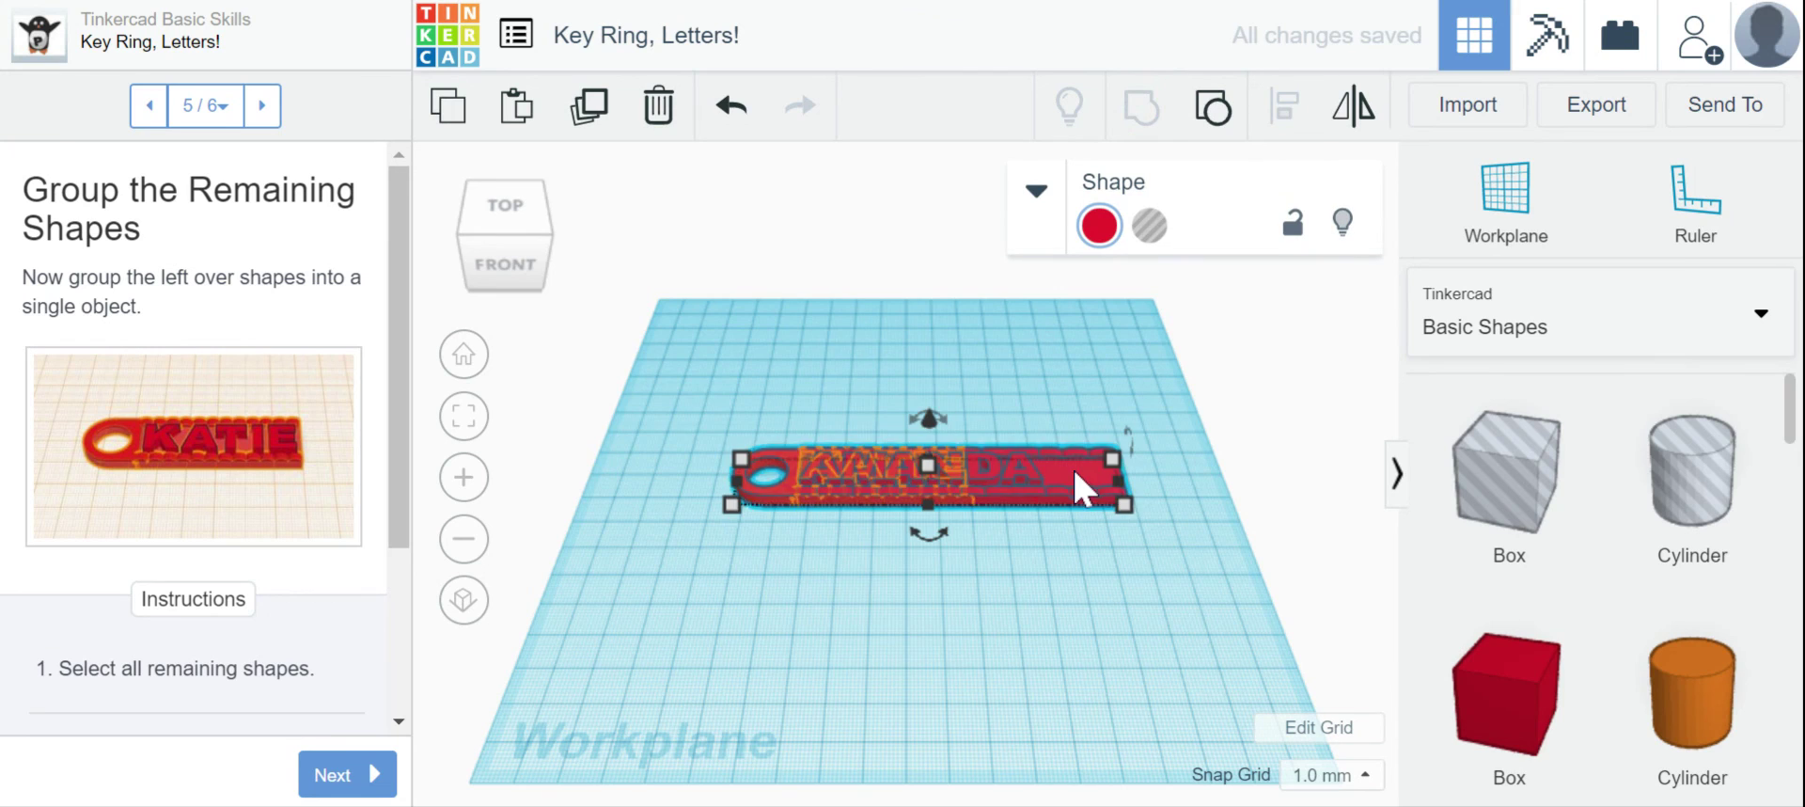
drag(1073, 470, 1110, 641)
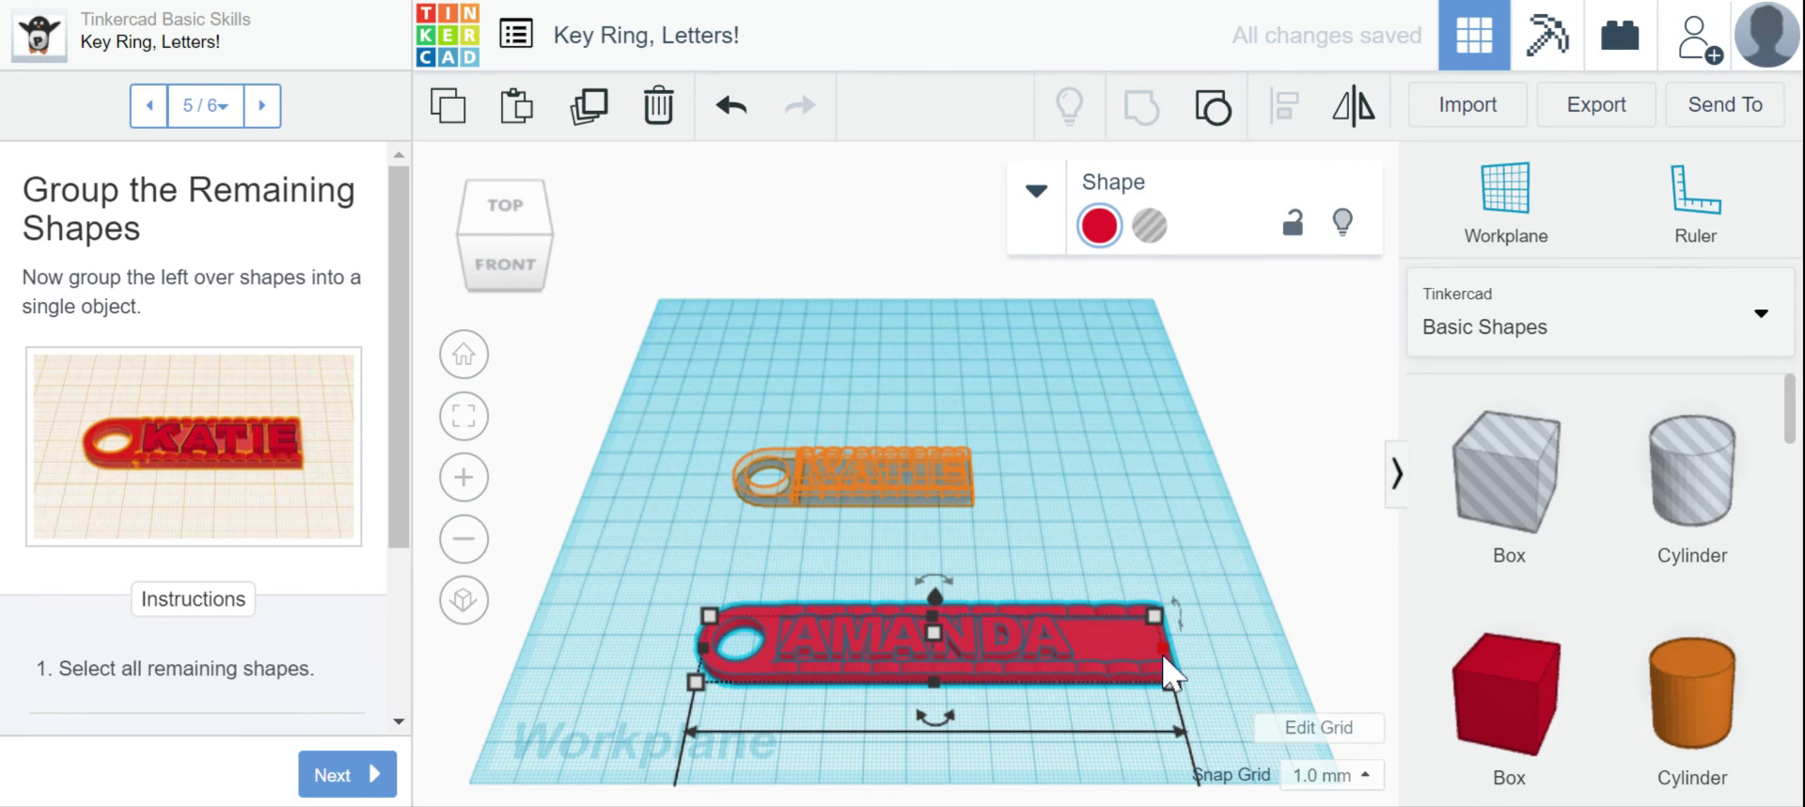
click(1208, 122)
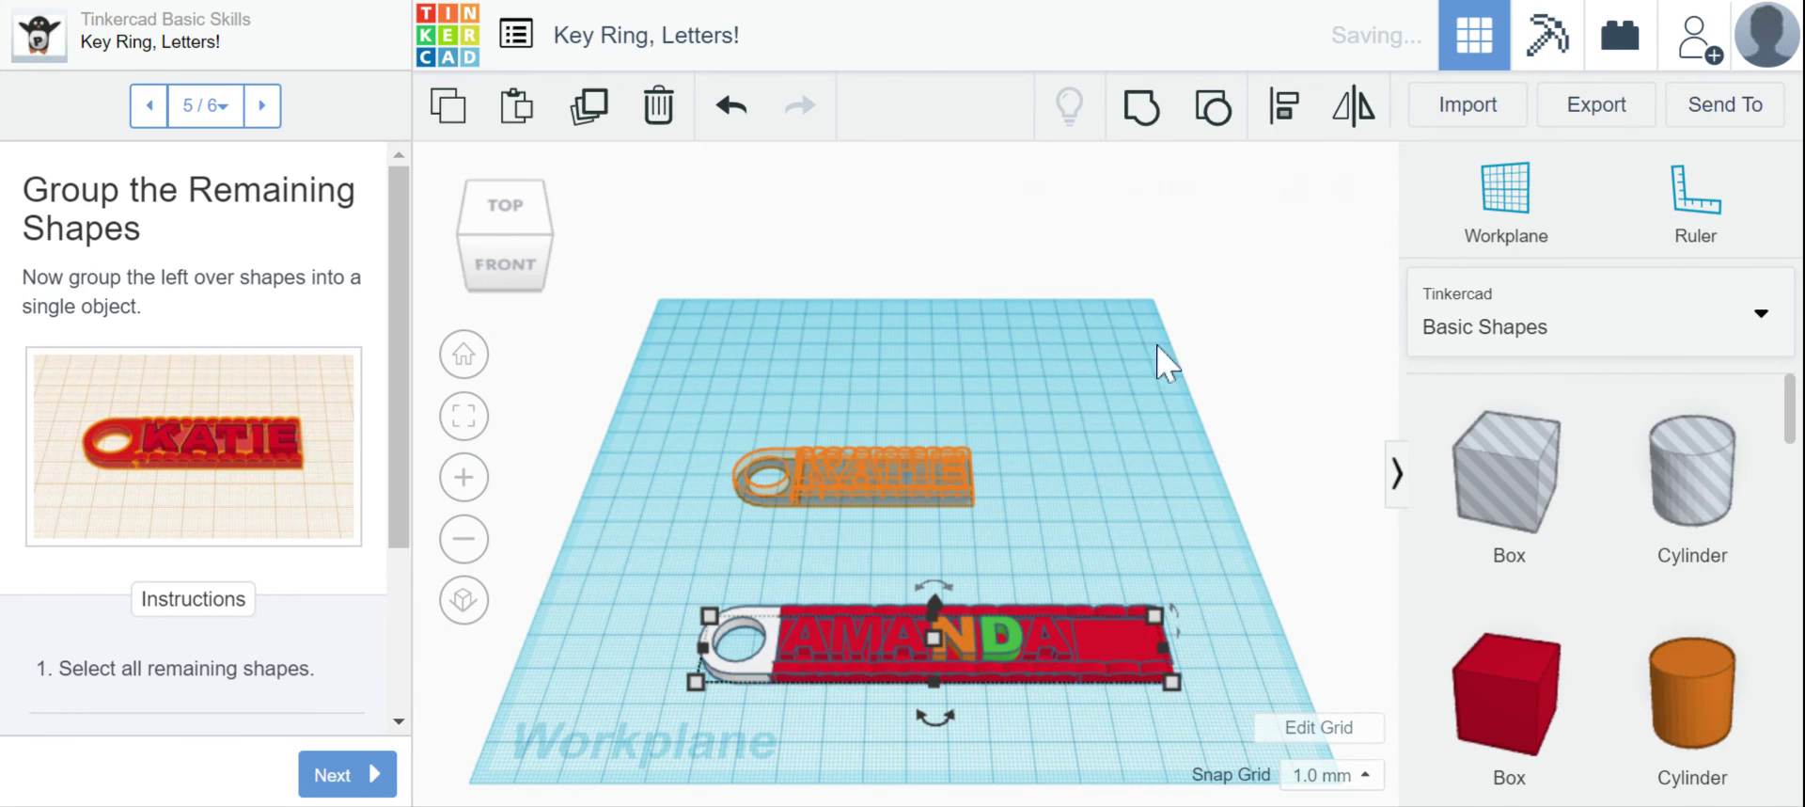
click(1165, 574)
Step: Slide the red bar left under the letters and regroup all ten keychain shapes
click(1164, 648)
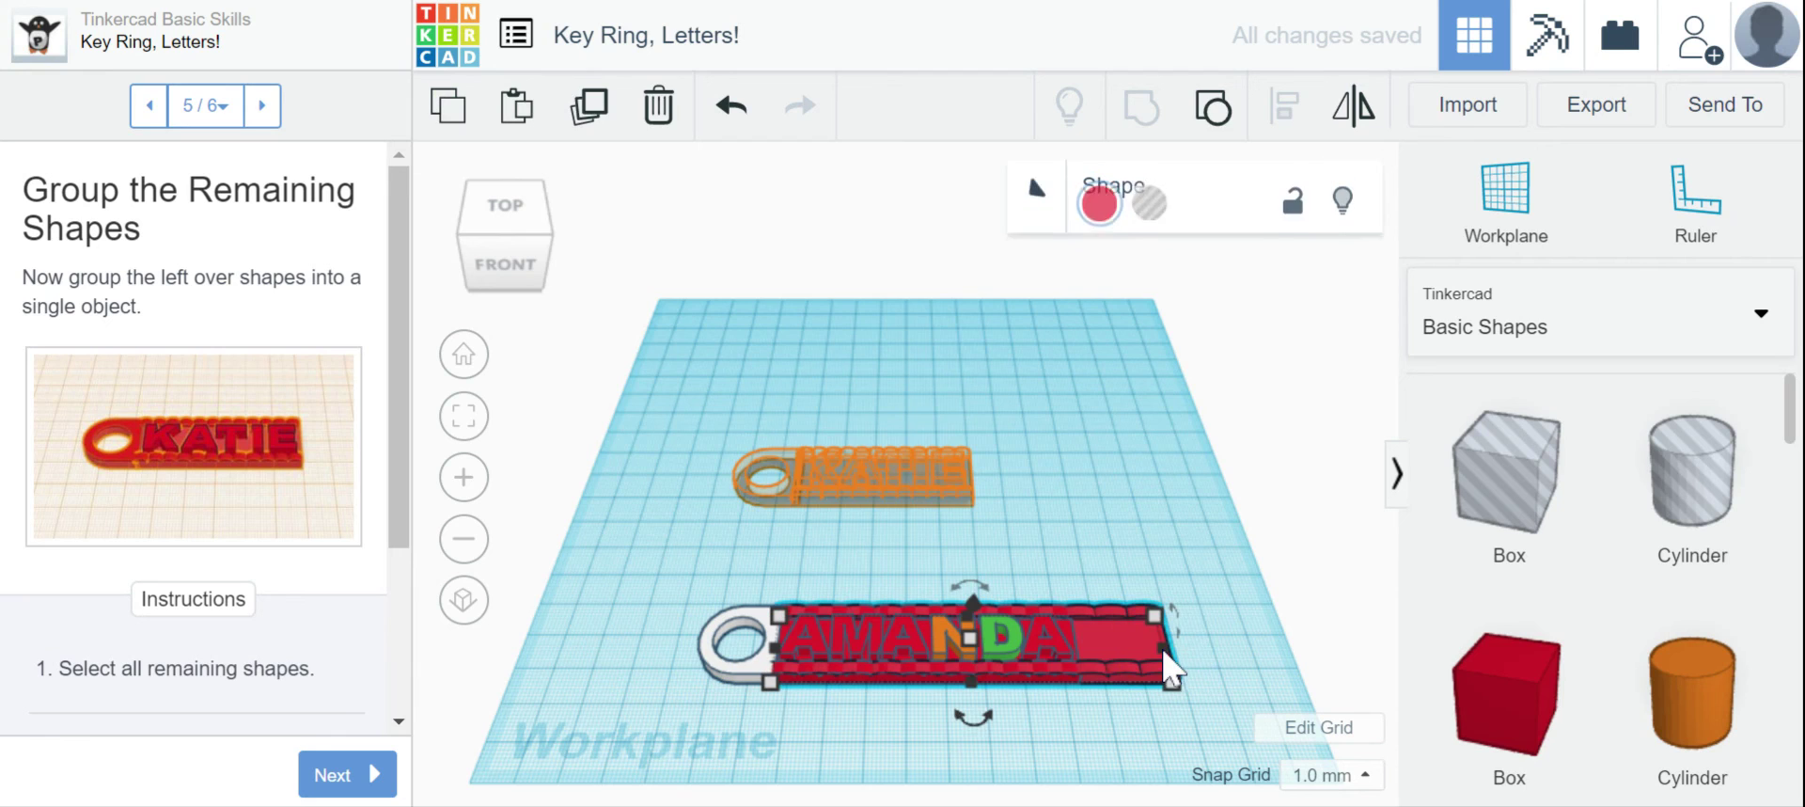
drag(1164, 646, 1079, 650)
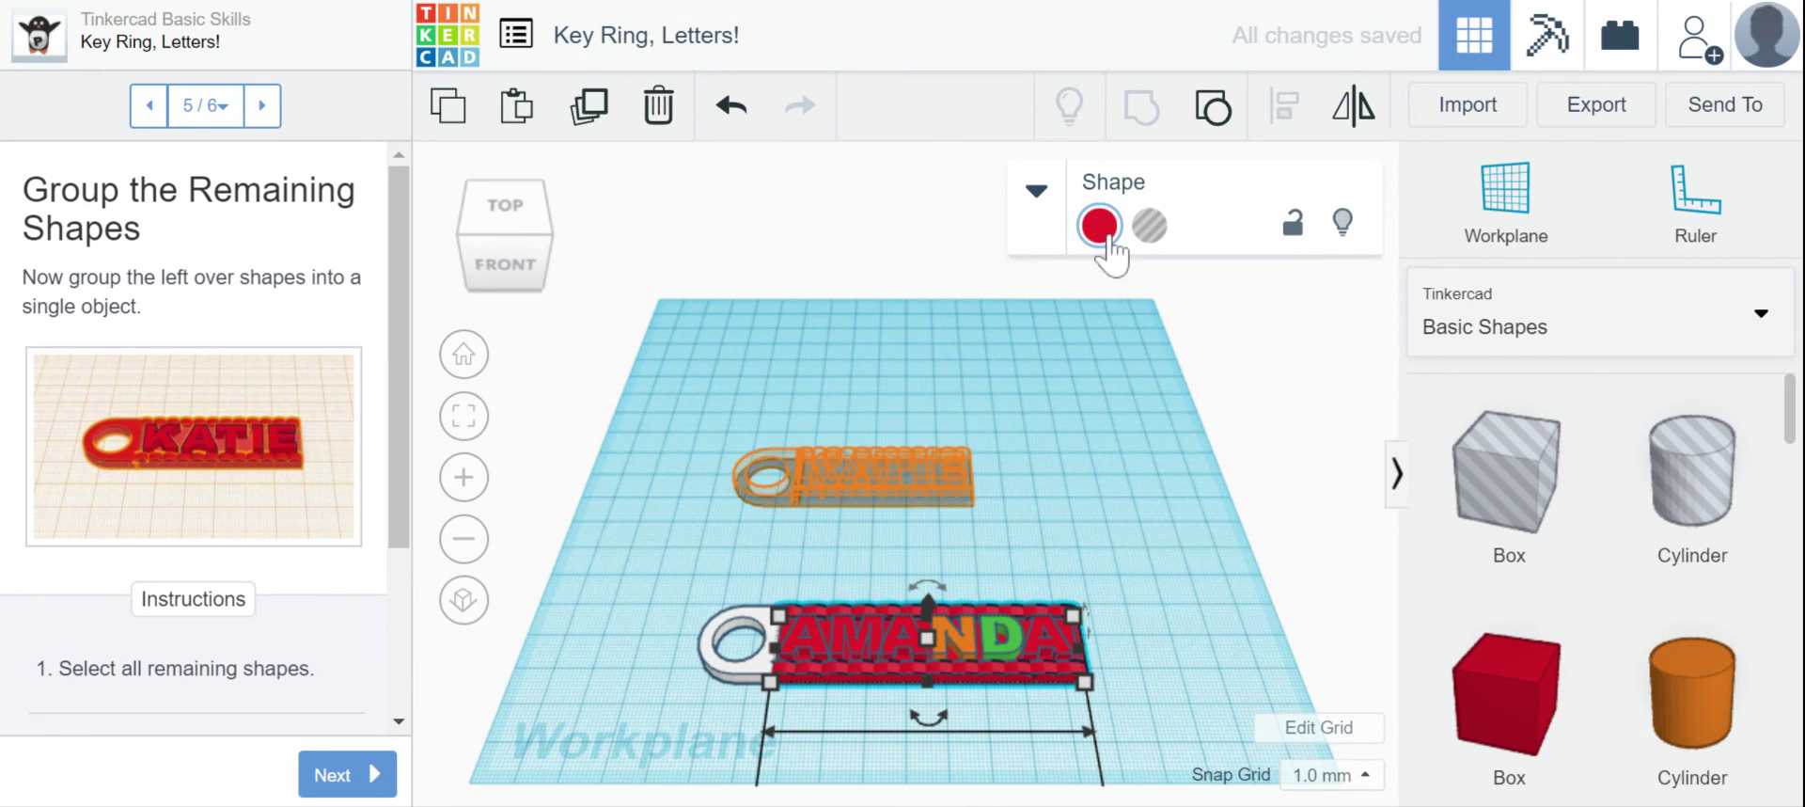
click(1164, 503)
drag(714, 582, 1142, 716)
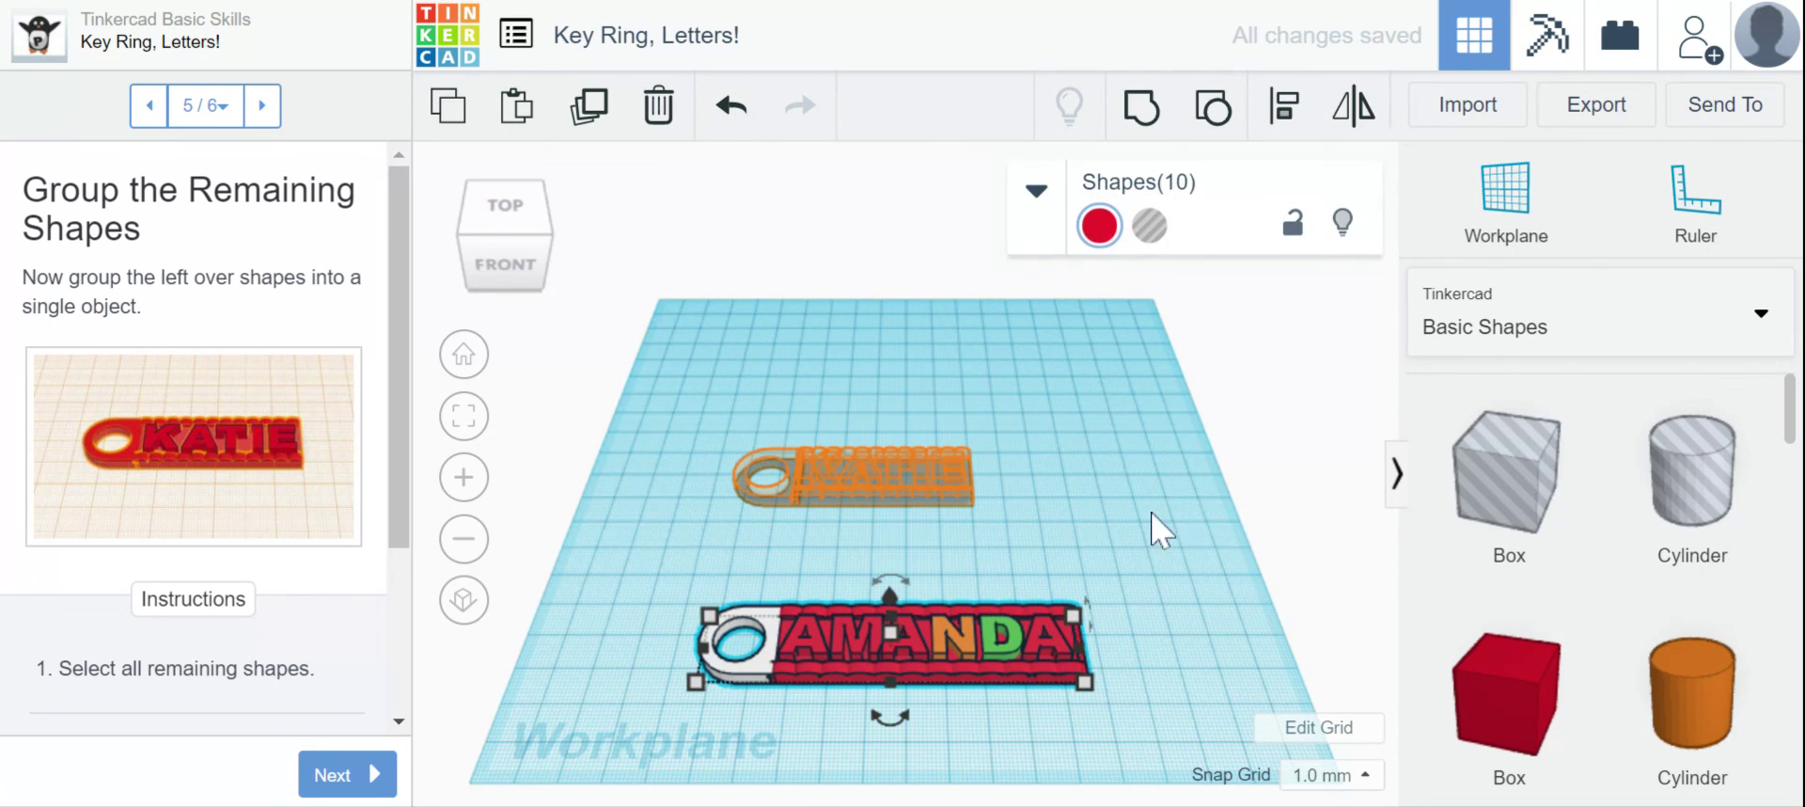
click(1137, 111)
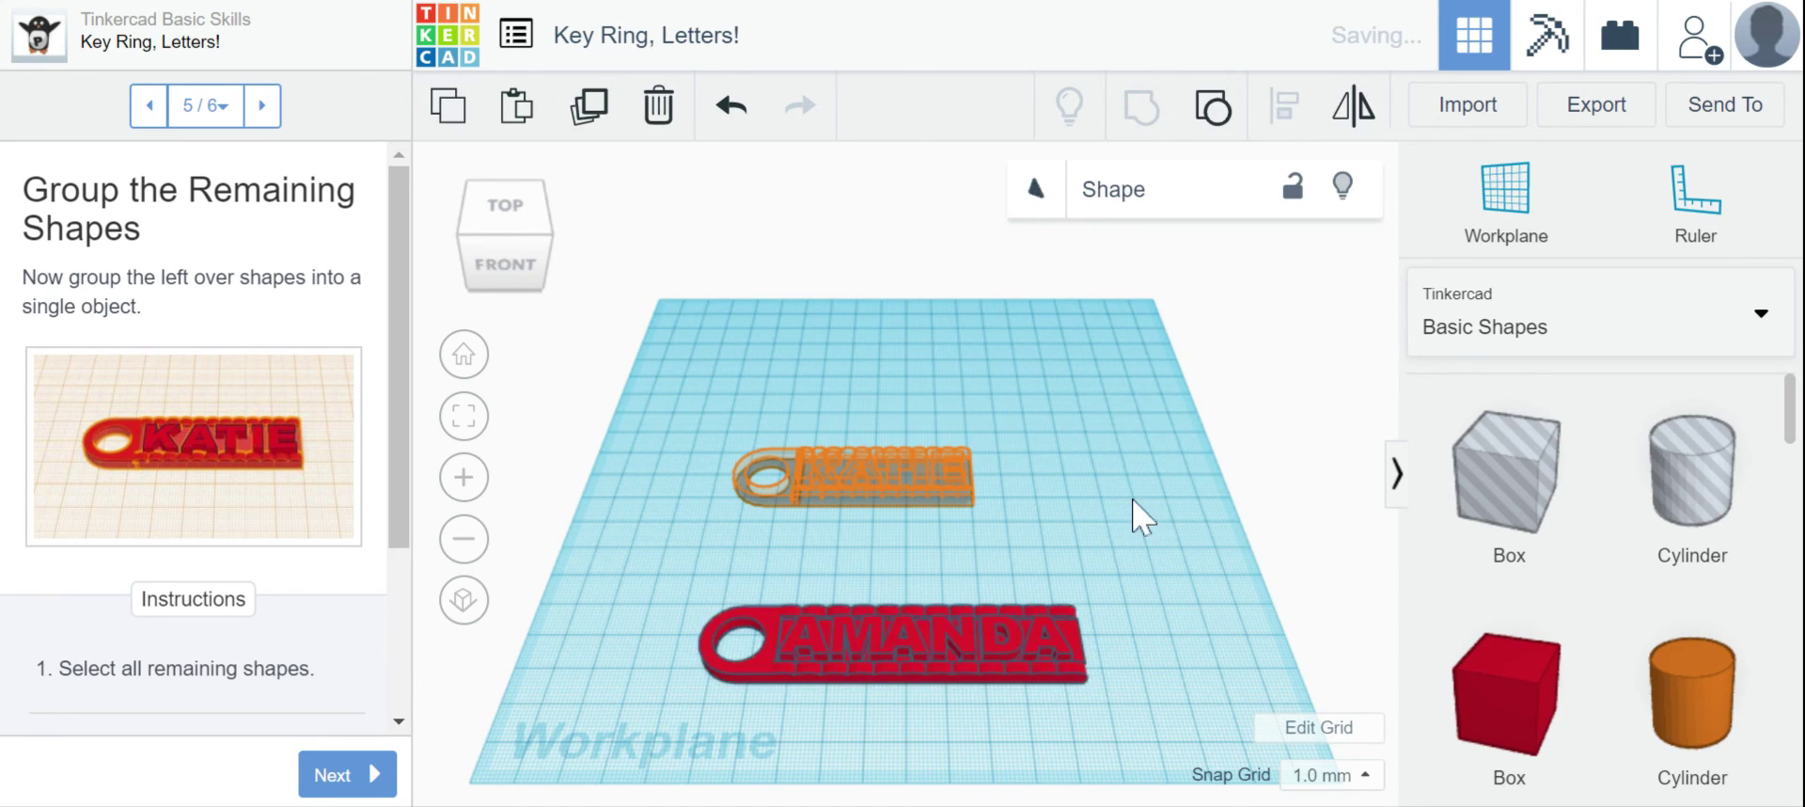
click(1160, 528)
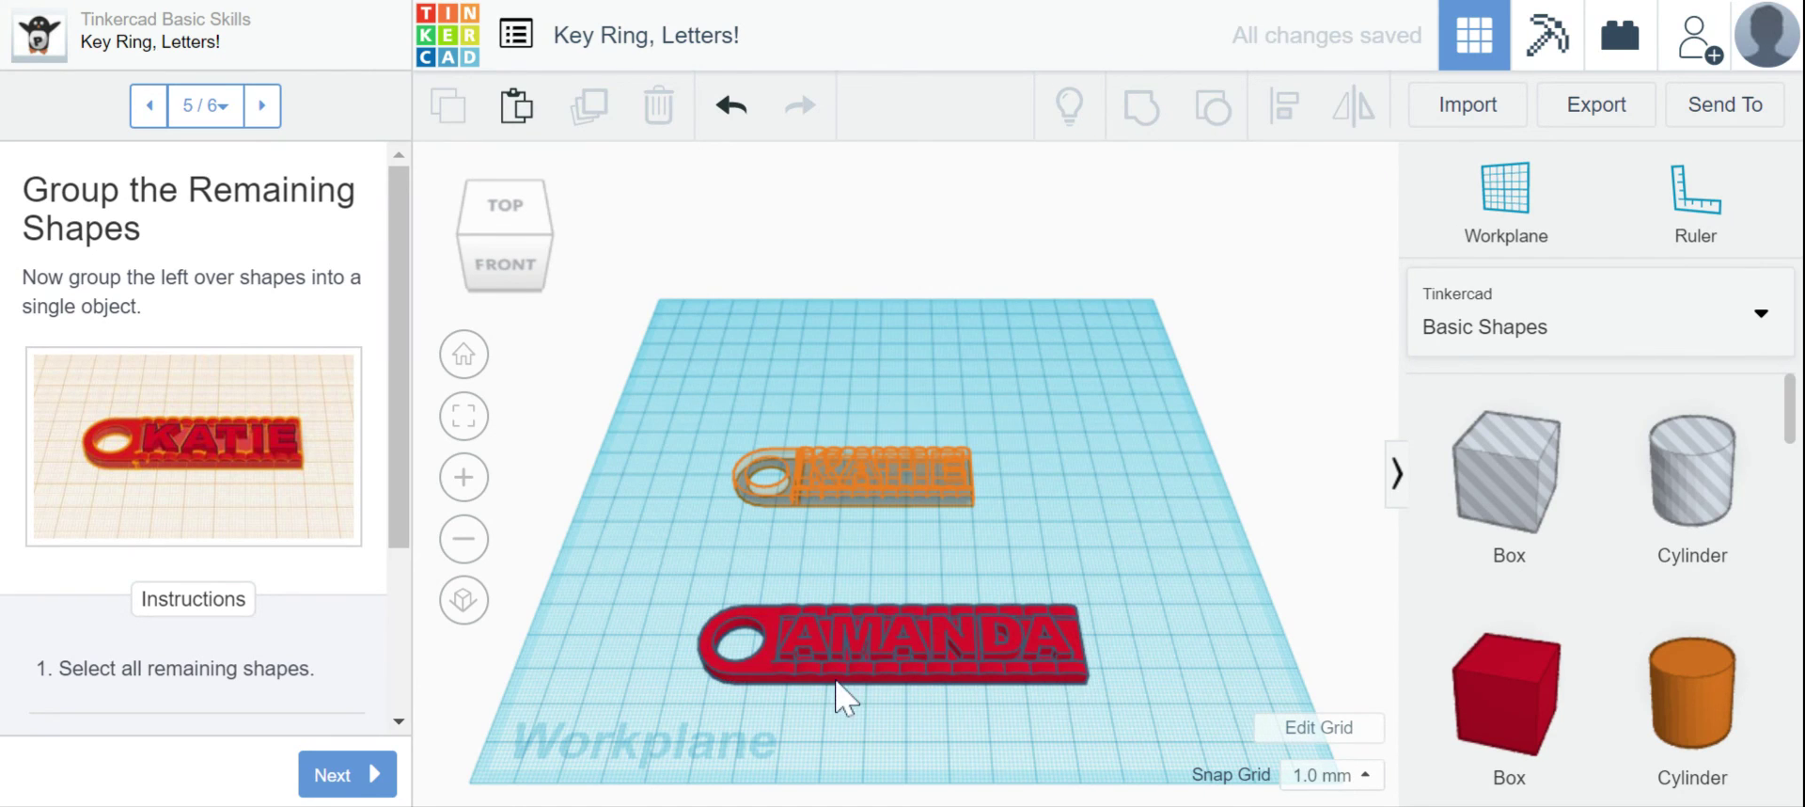
Step: Append ' Amanda' to the design title to make 'Key Ring, Letters! Amanda'
click(606, 44)
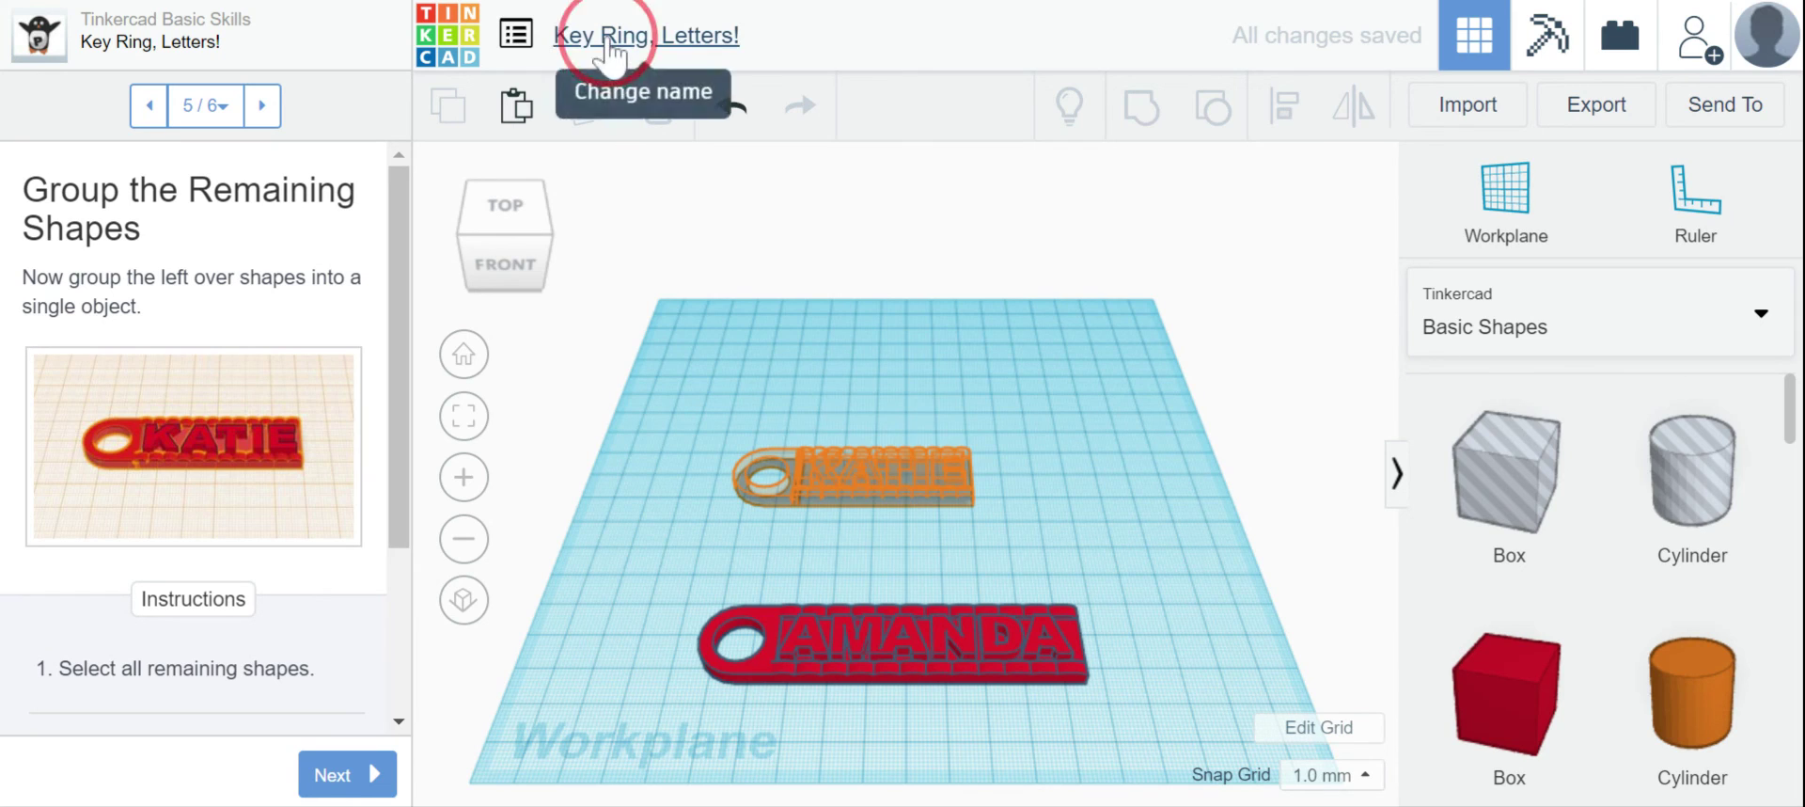
click(756, 38)
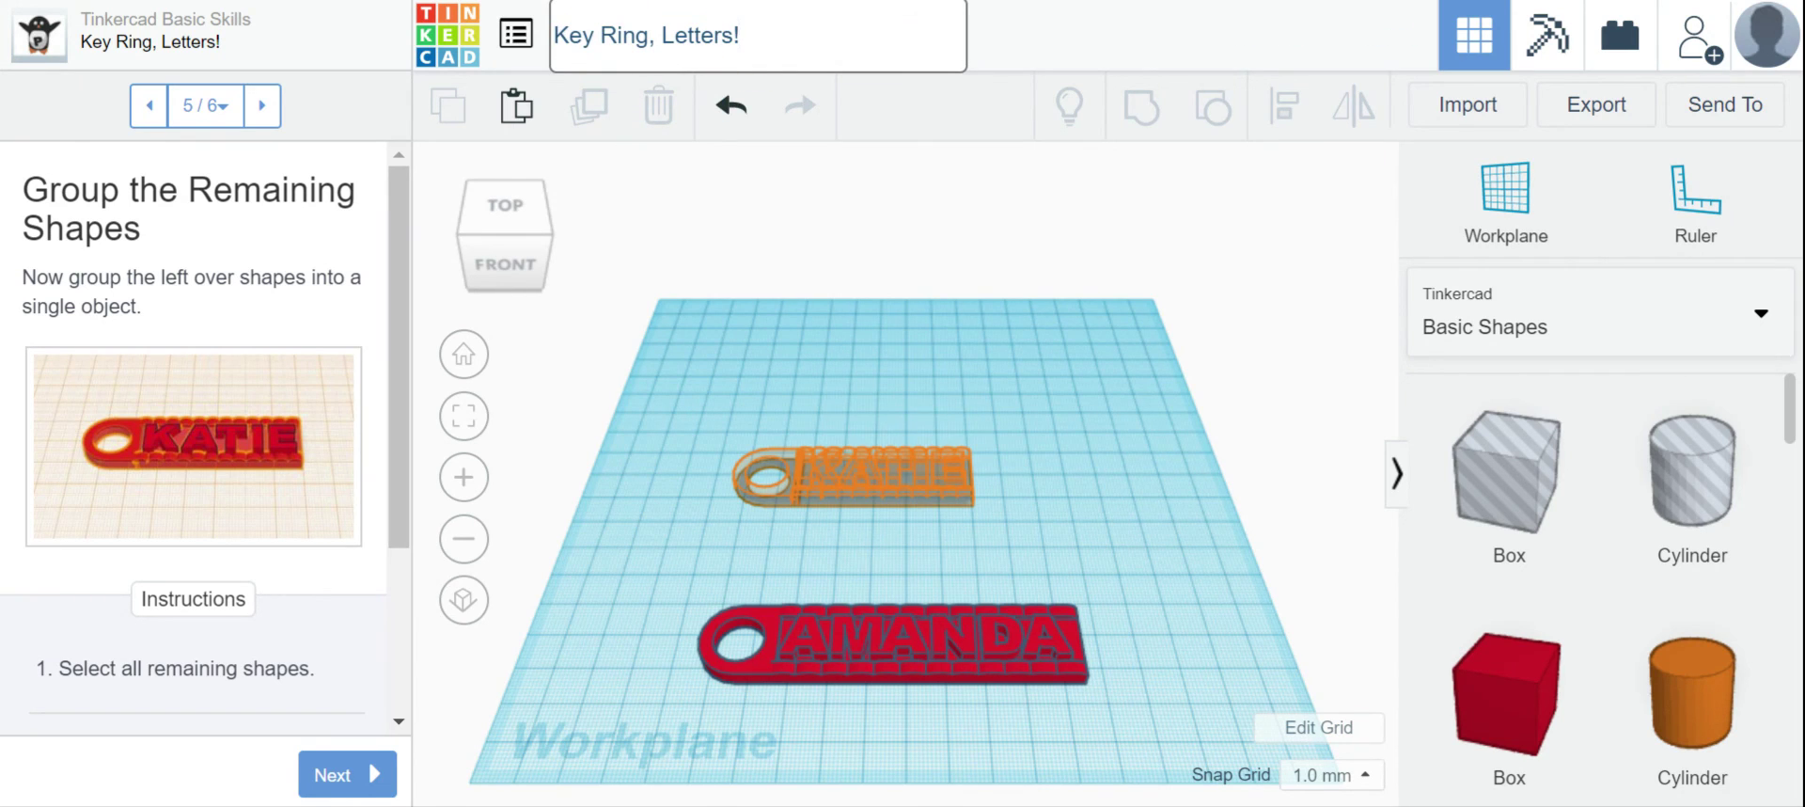
text(Amanda)
key(Return)
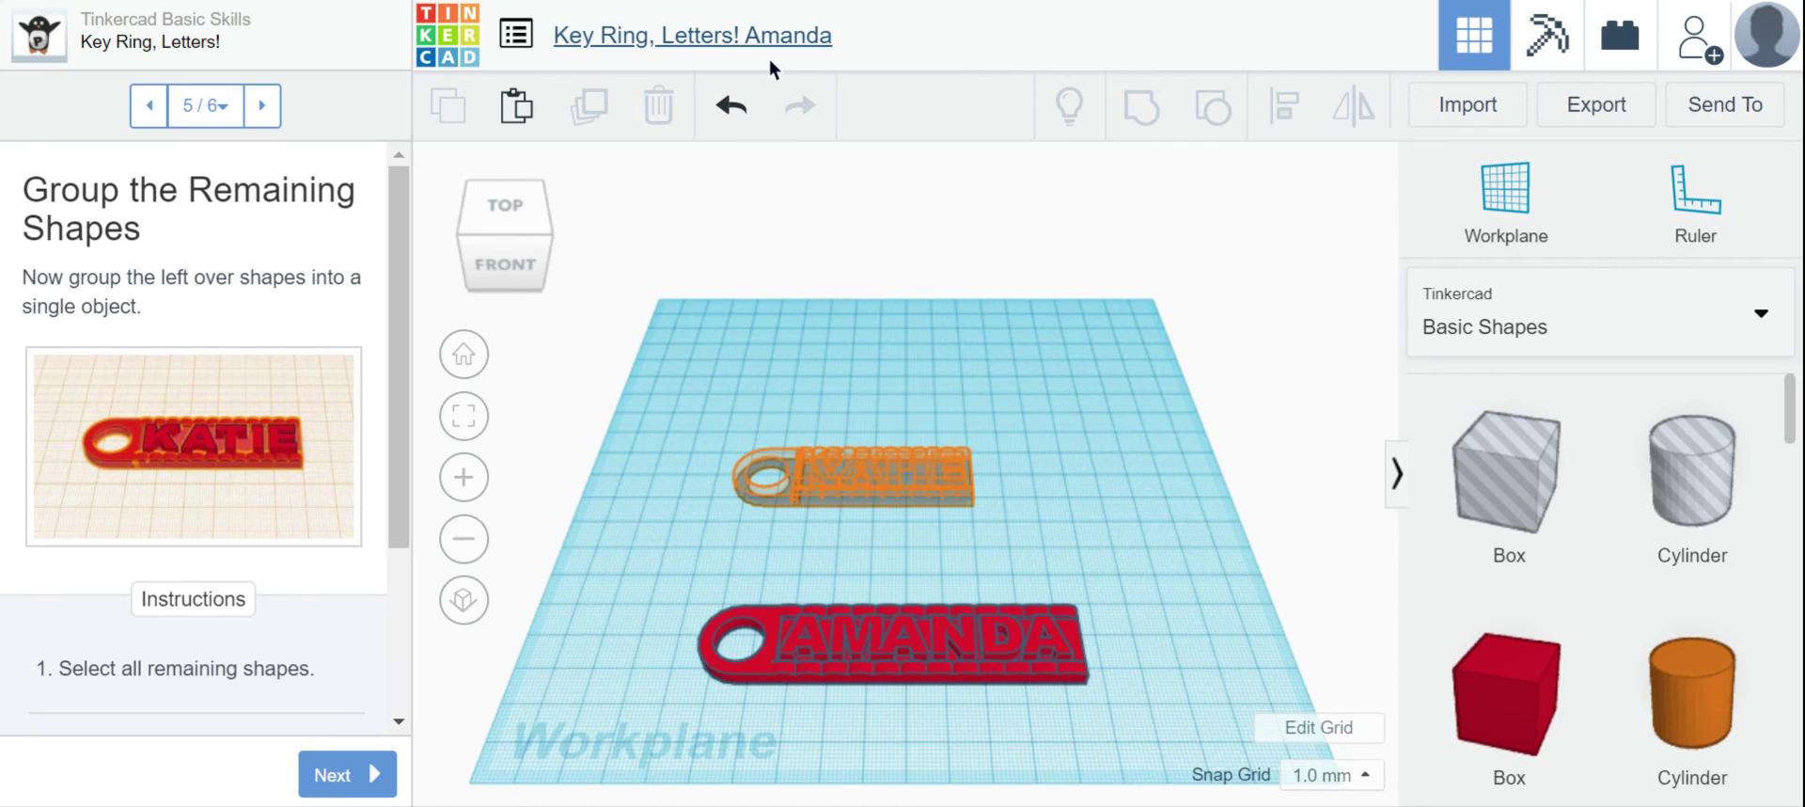